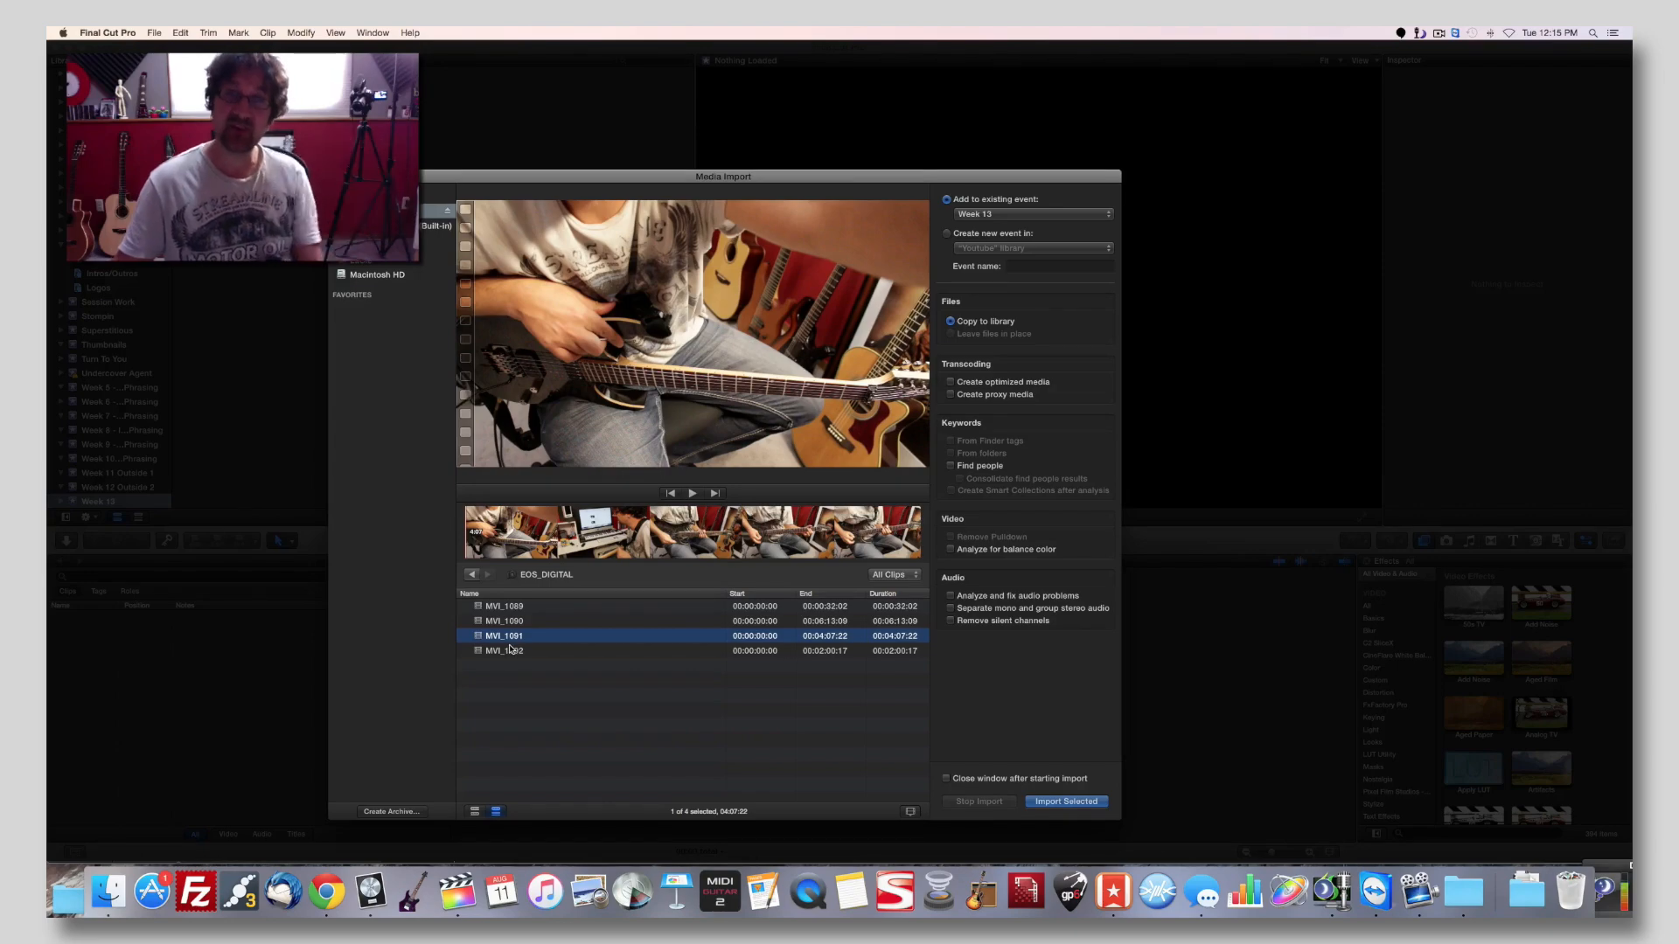
# Import all four EOS_DIGITAL camera clips, MVI_1089 to MVI_1092, into the Week 13 event.
pyautogui.click(512, 652)
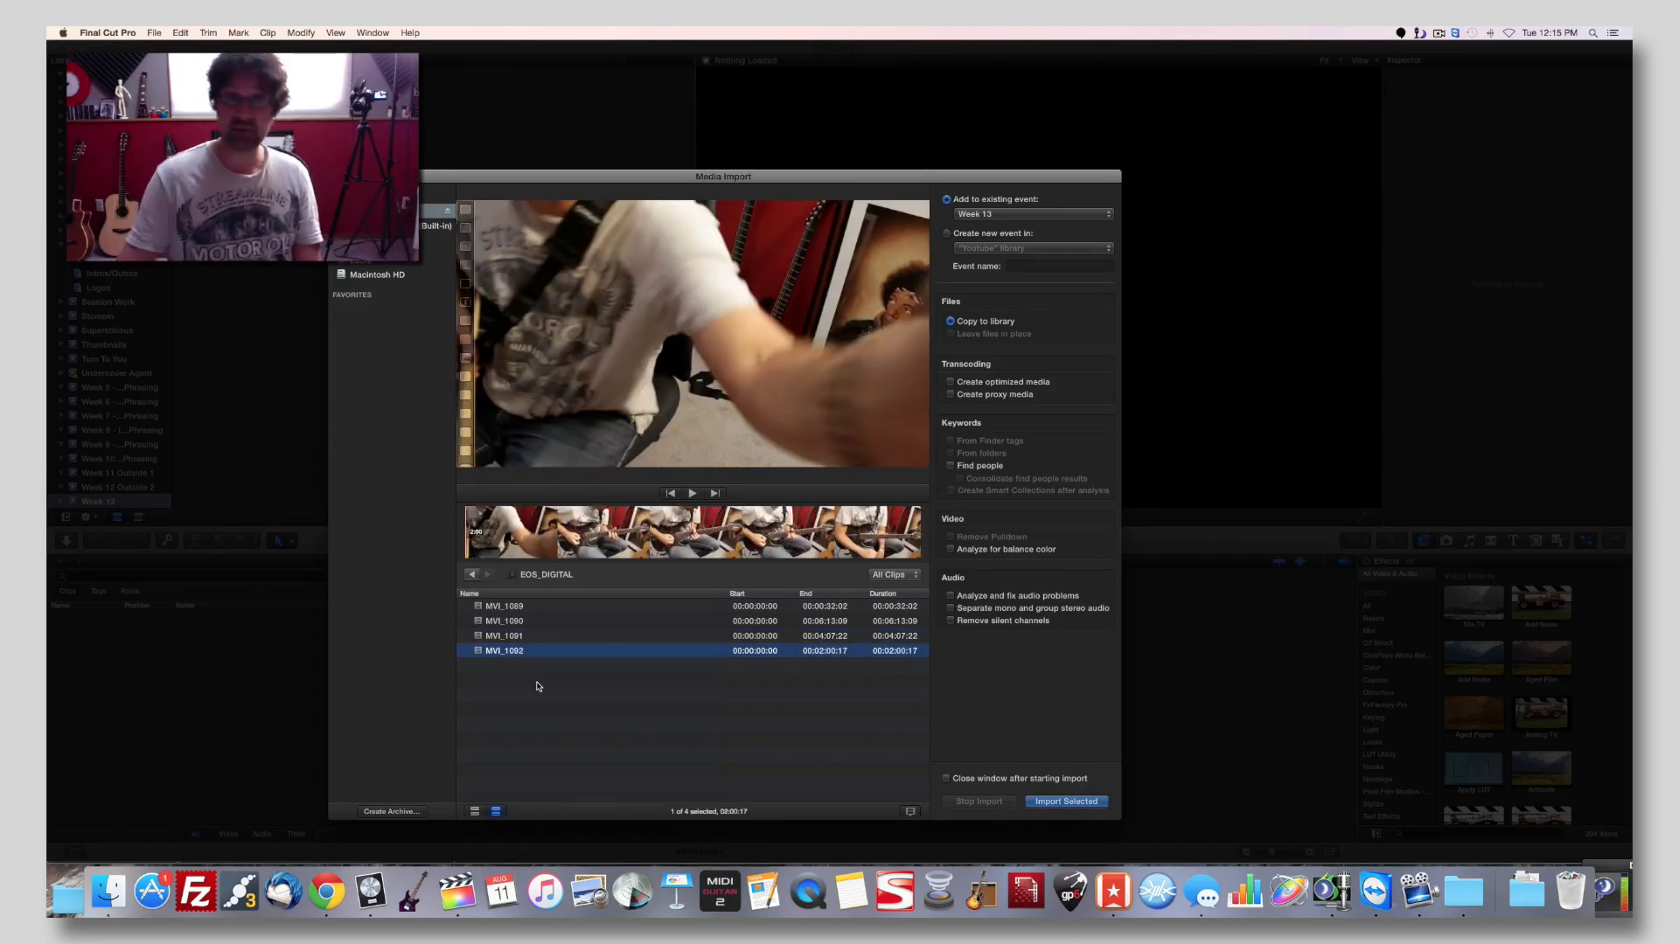
pyautogui.press('super+a')
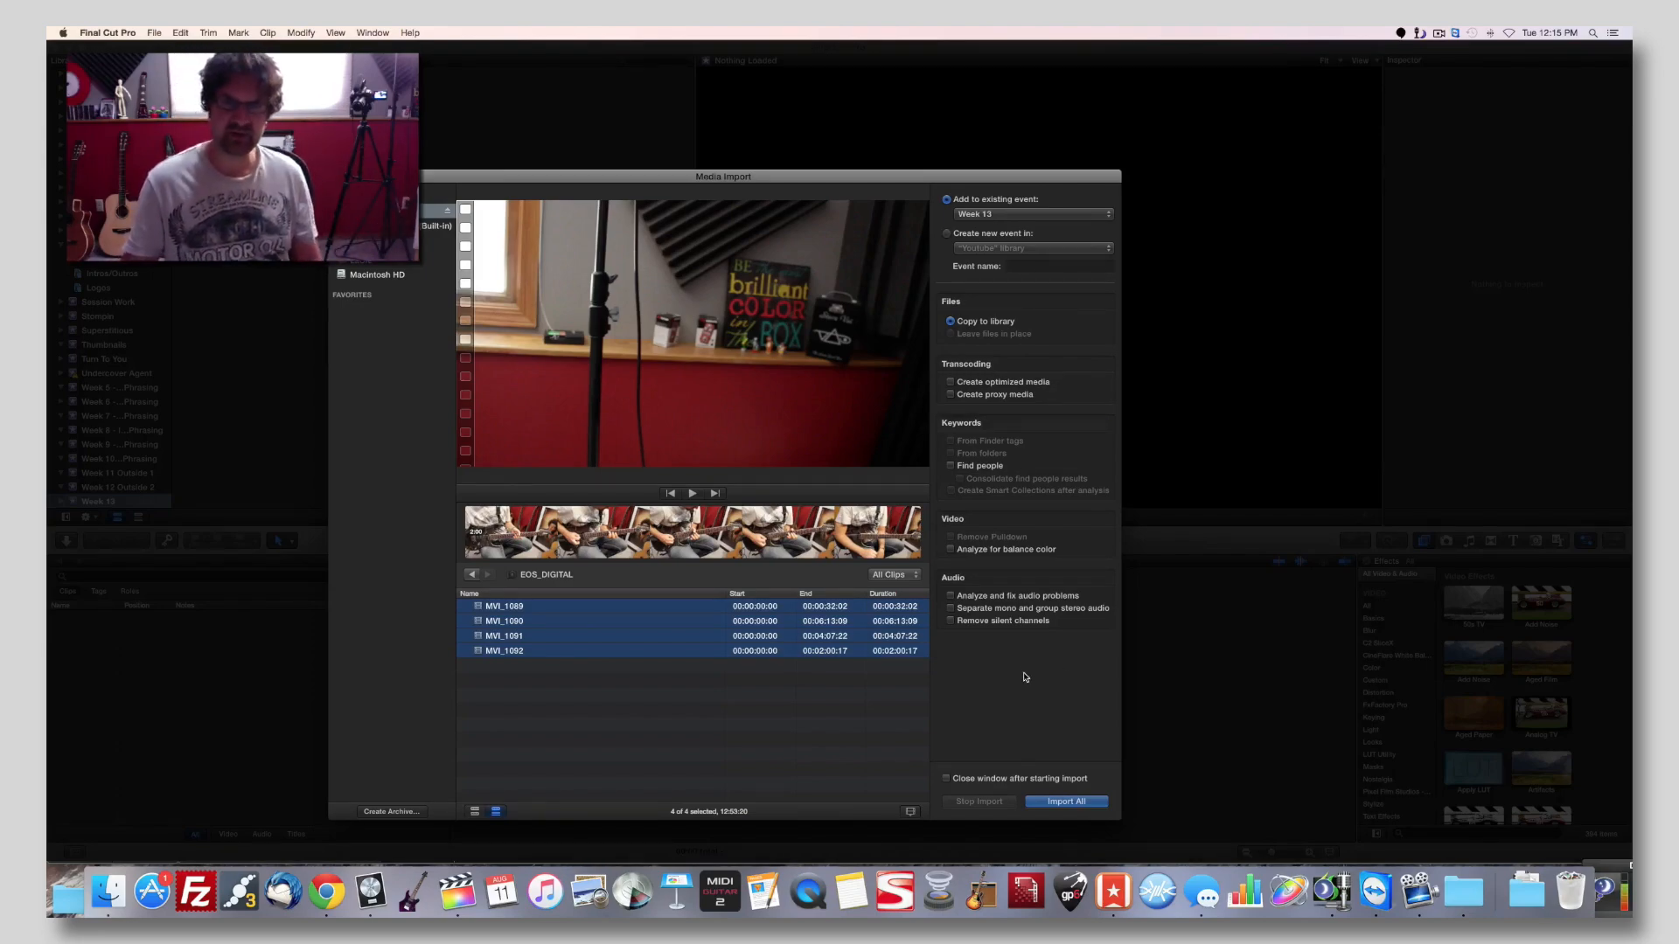
pyautogui.click(1060, 801)
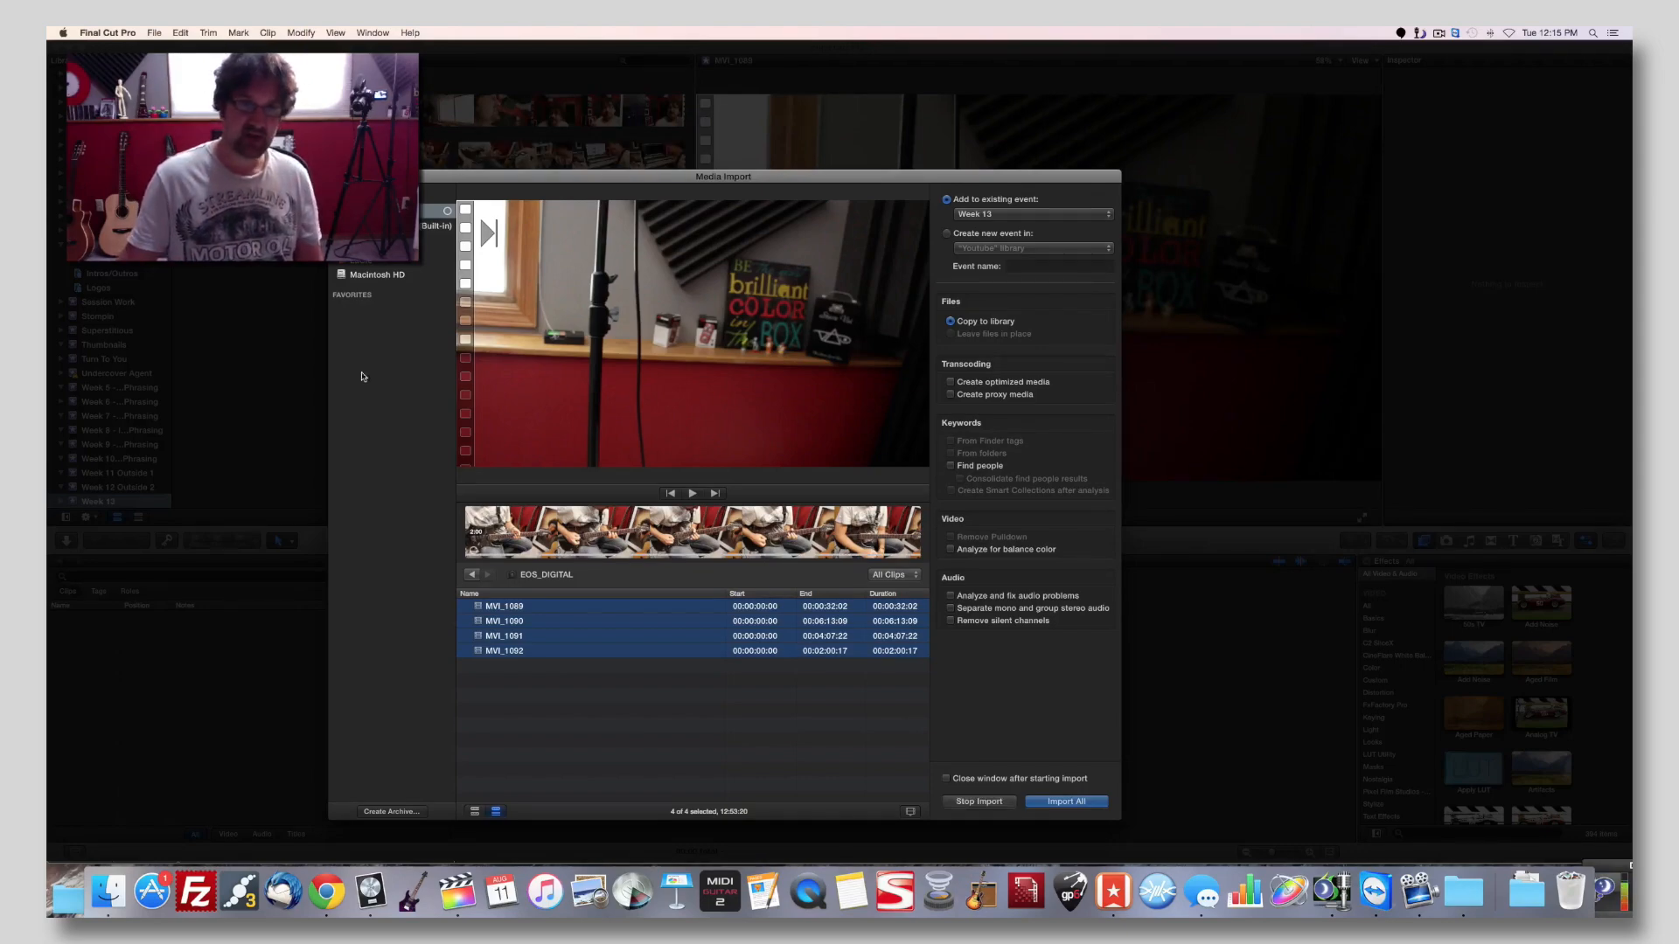
# Switch to Logic Pro X and play back part of the Shred project to check the recorded audio.
pyautogui.click(371, 892)
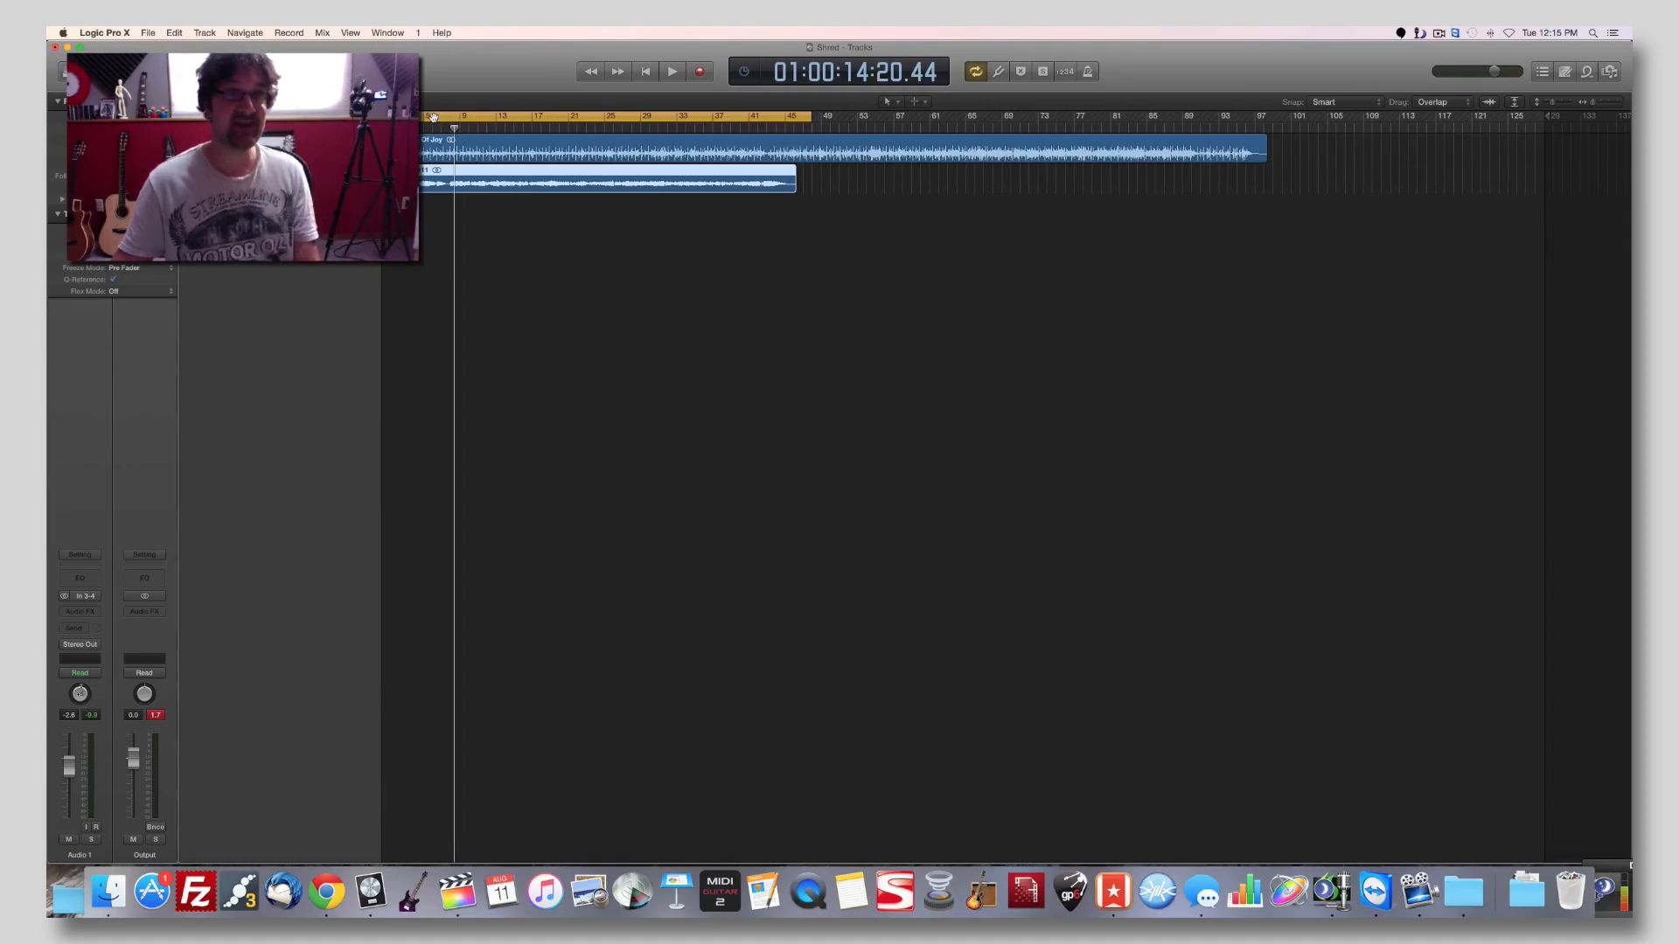
pyautogui.press('space')
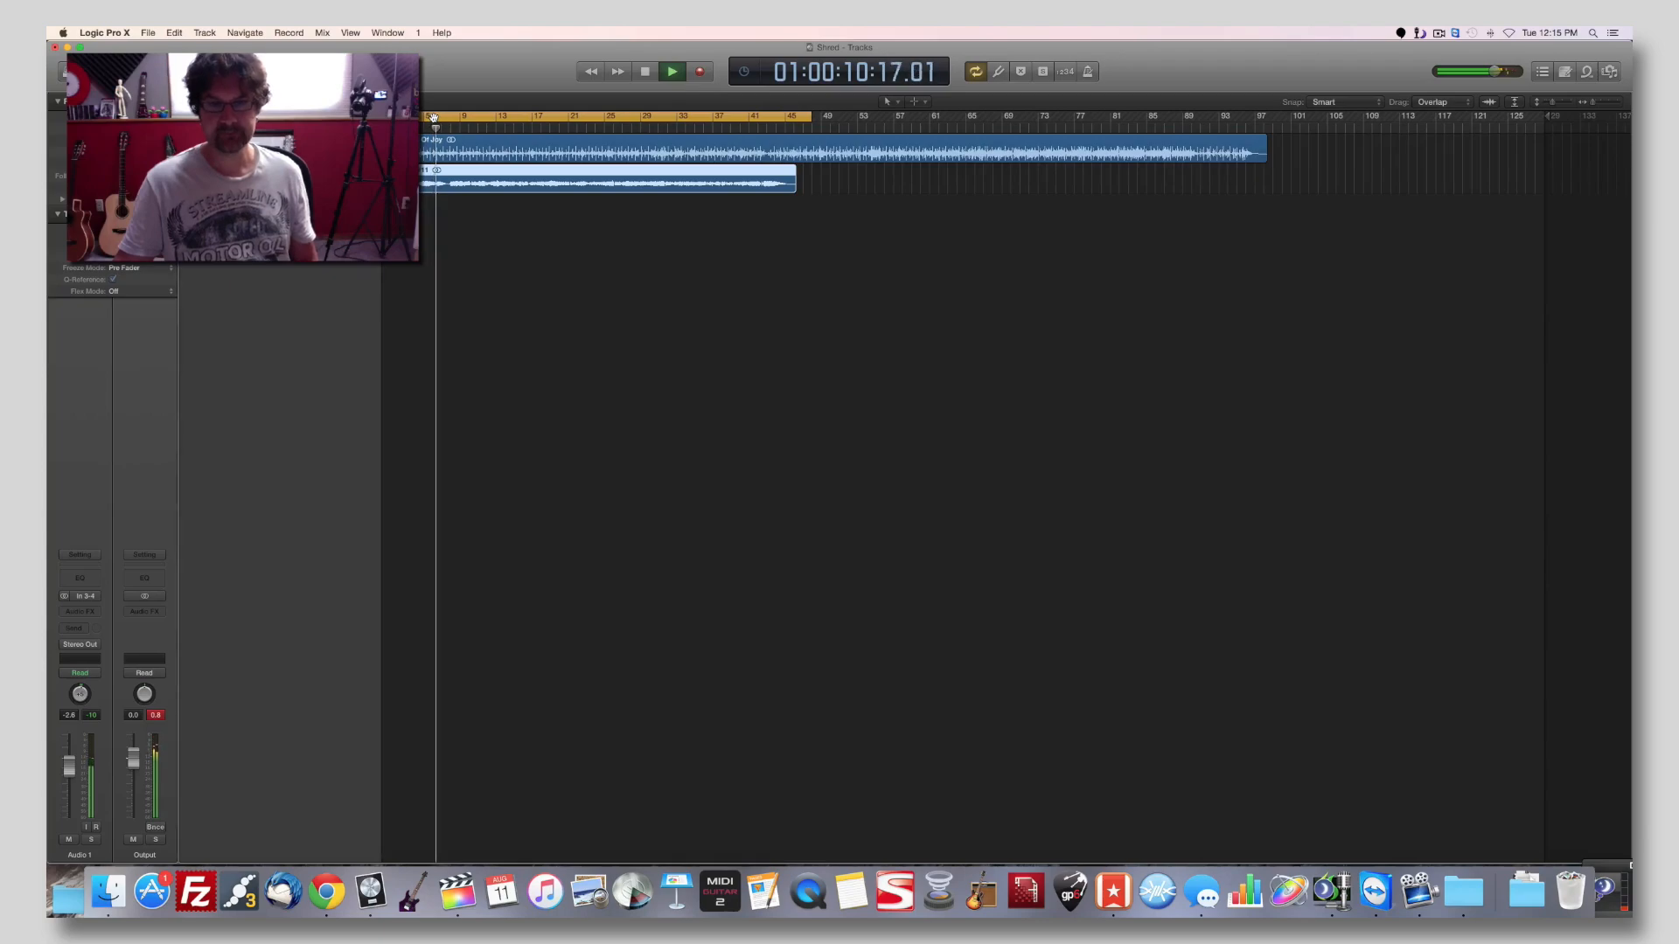
pyautogui.press('space')
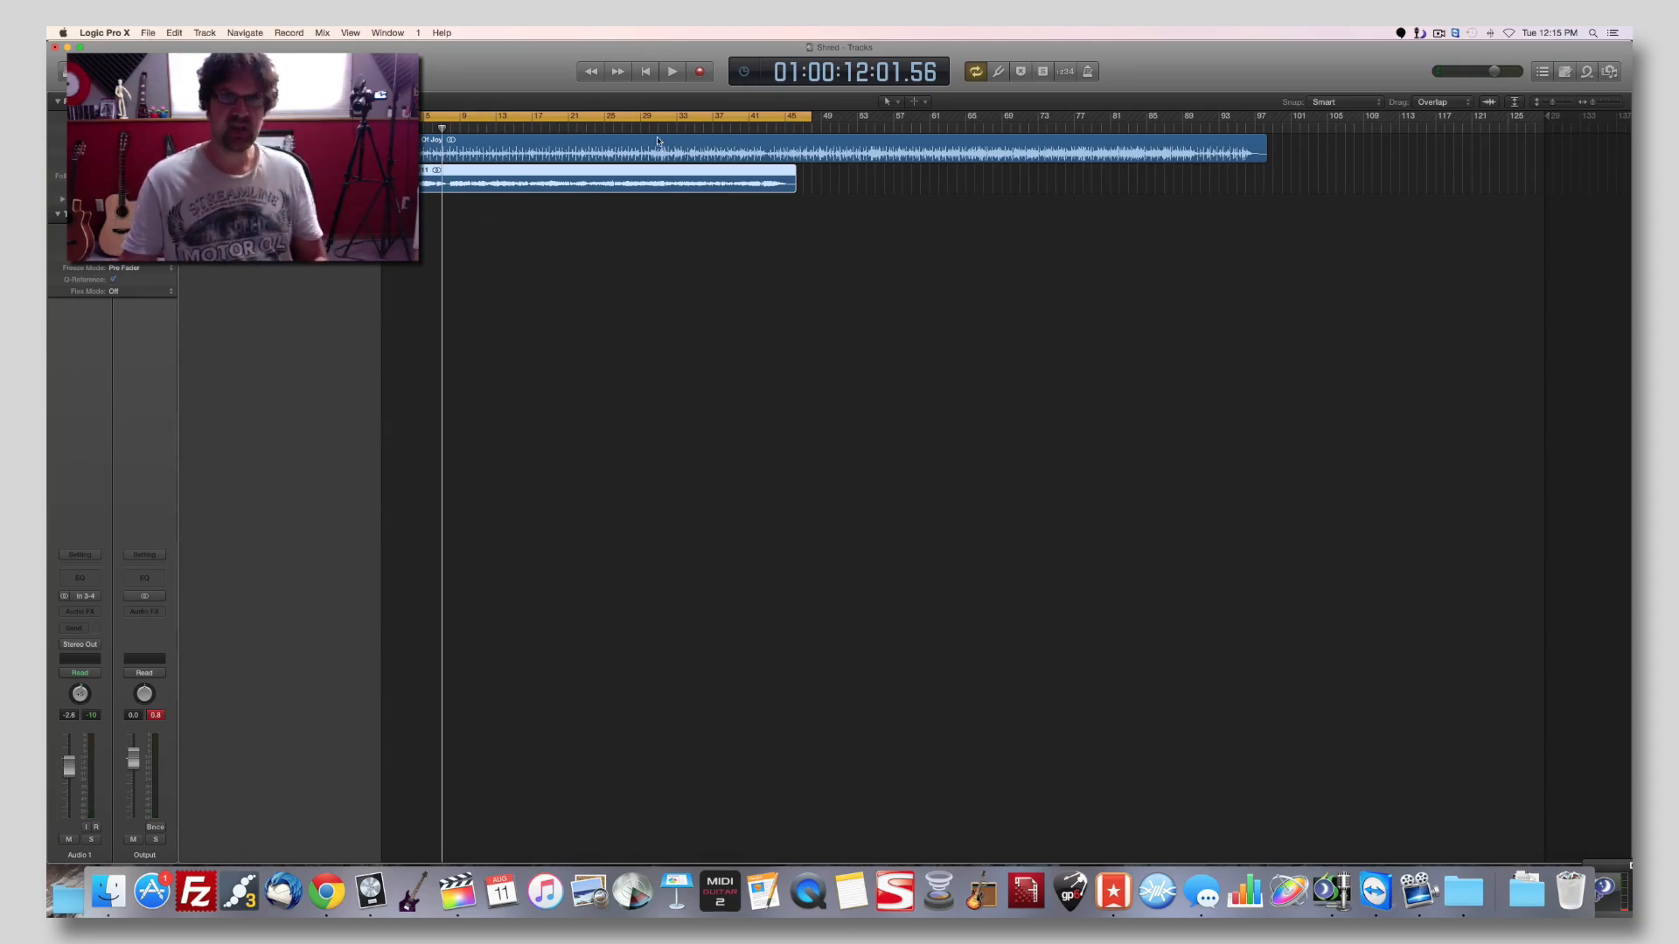
# Set up a bounce of the project section with PCM as the only destination.
pyautogui.click(154, 33)
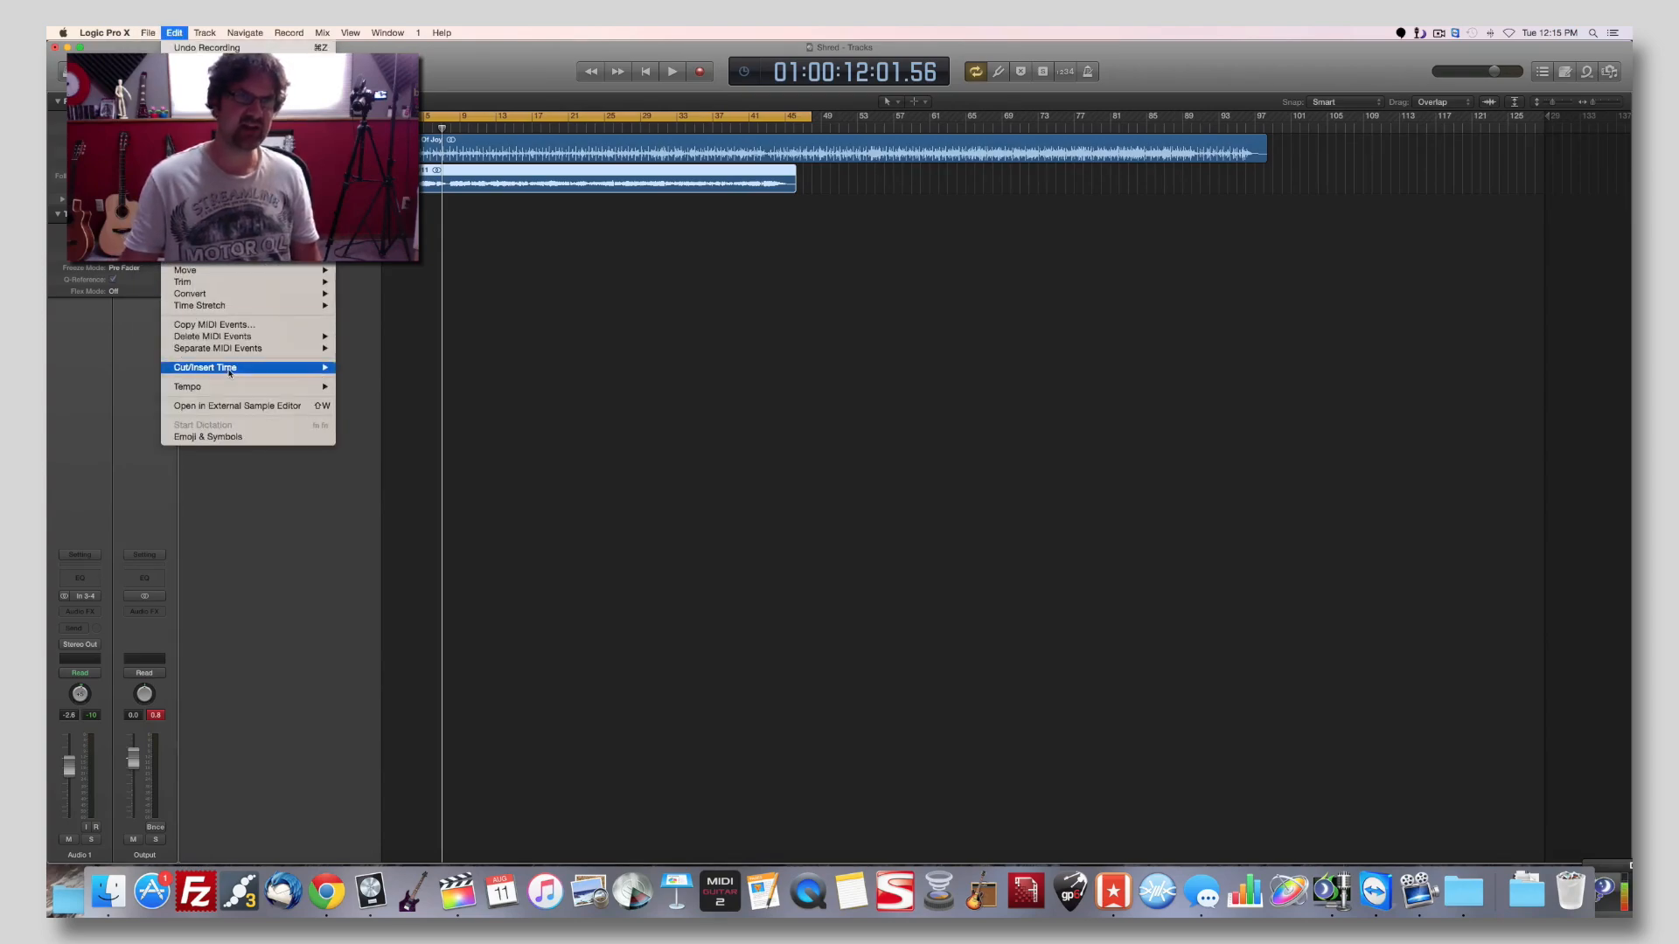
pyautogui.moveTo(155, 35)
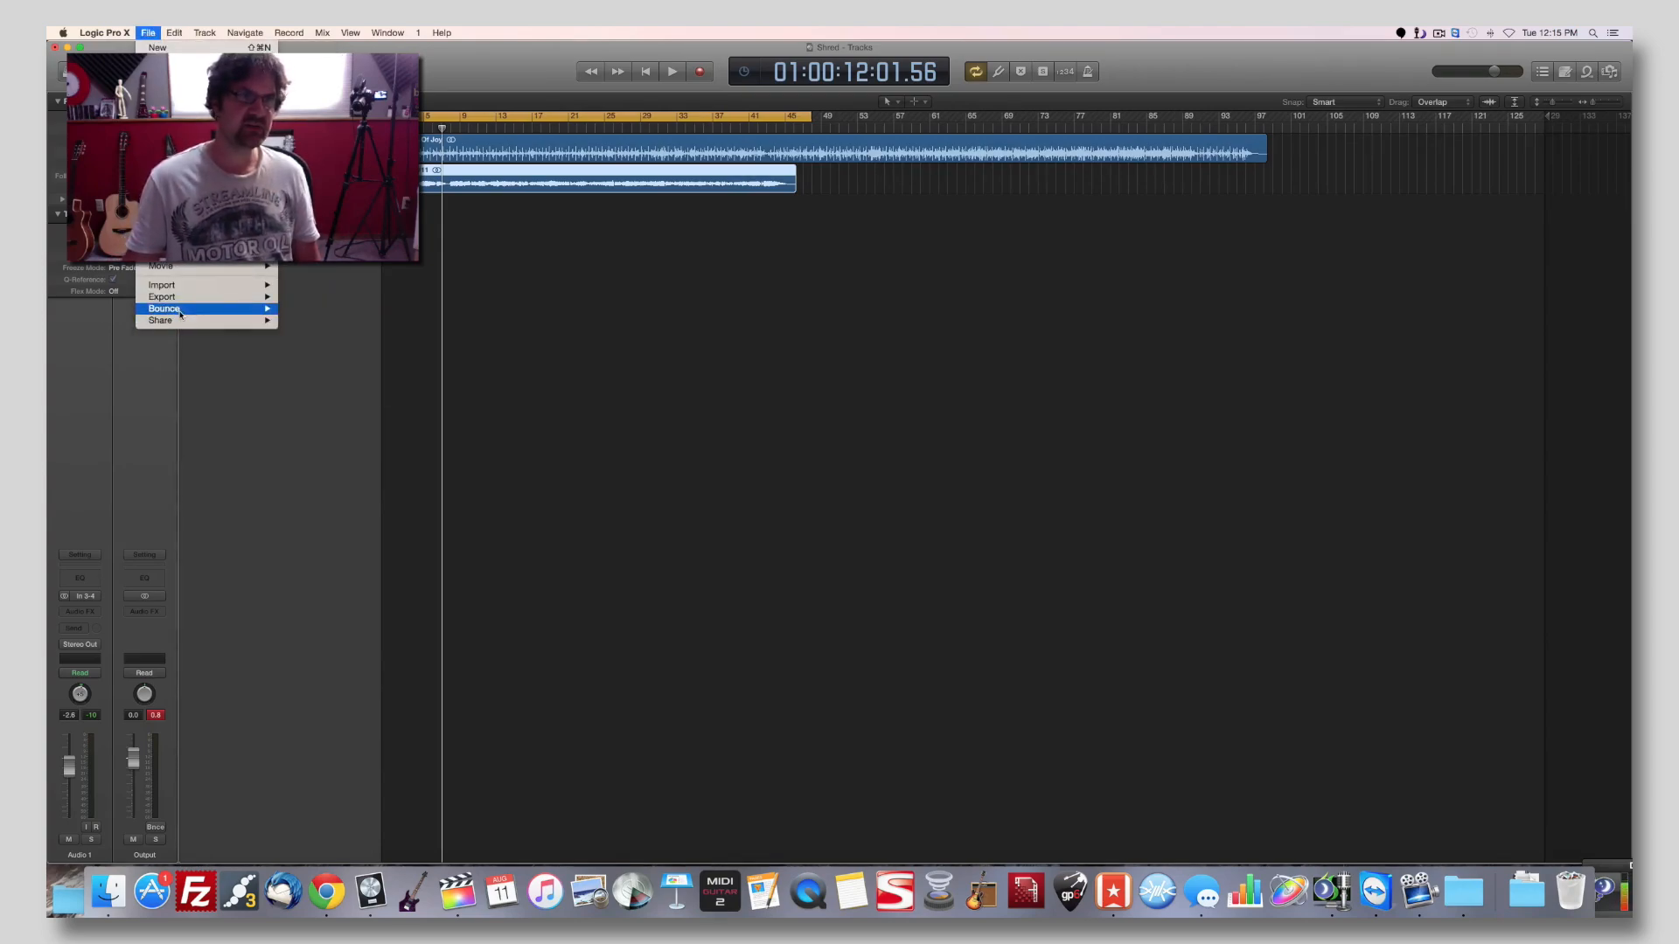
pyautogui.moveTo(253, 309)
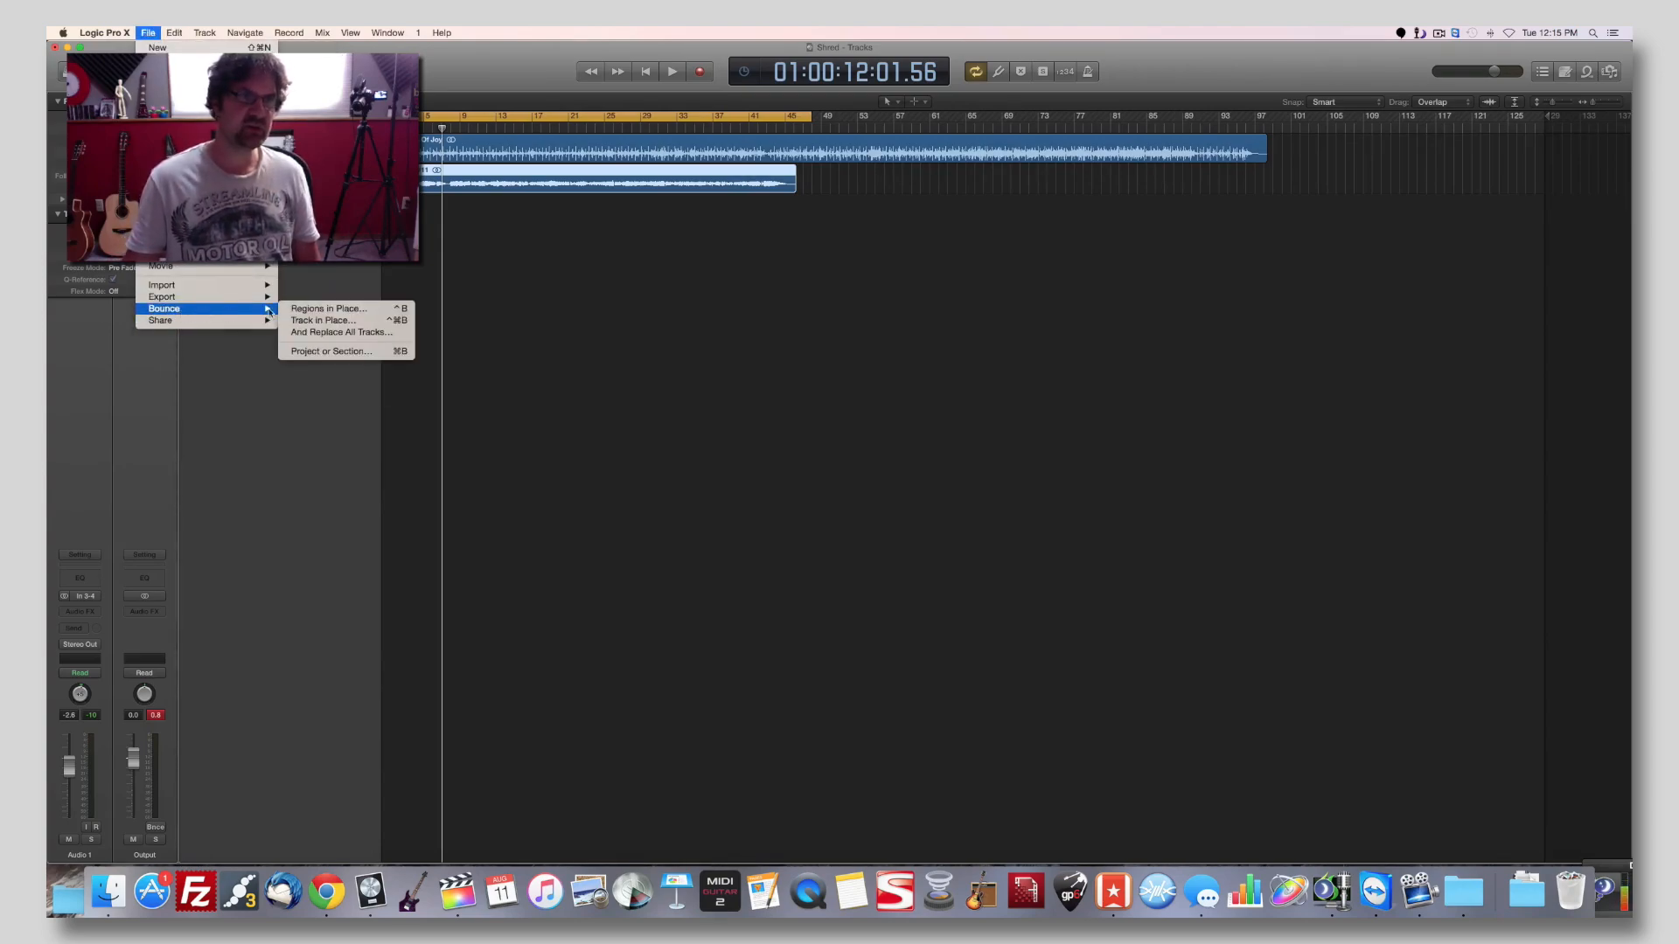
pyautogui.click(353, 352)
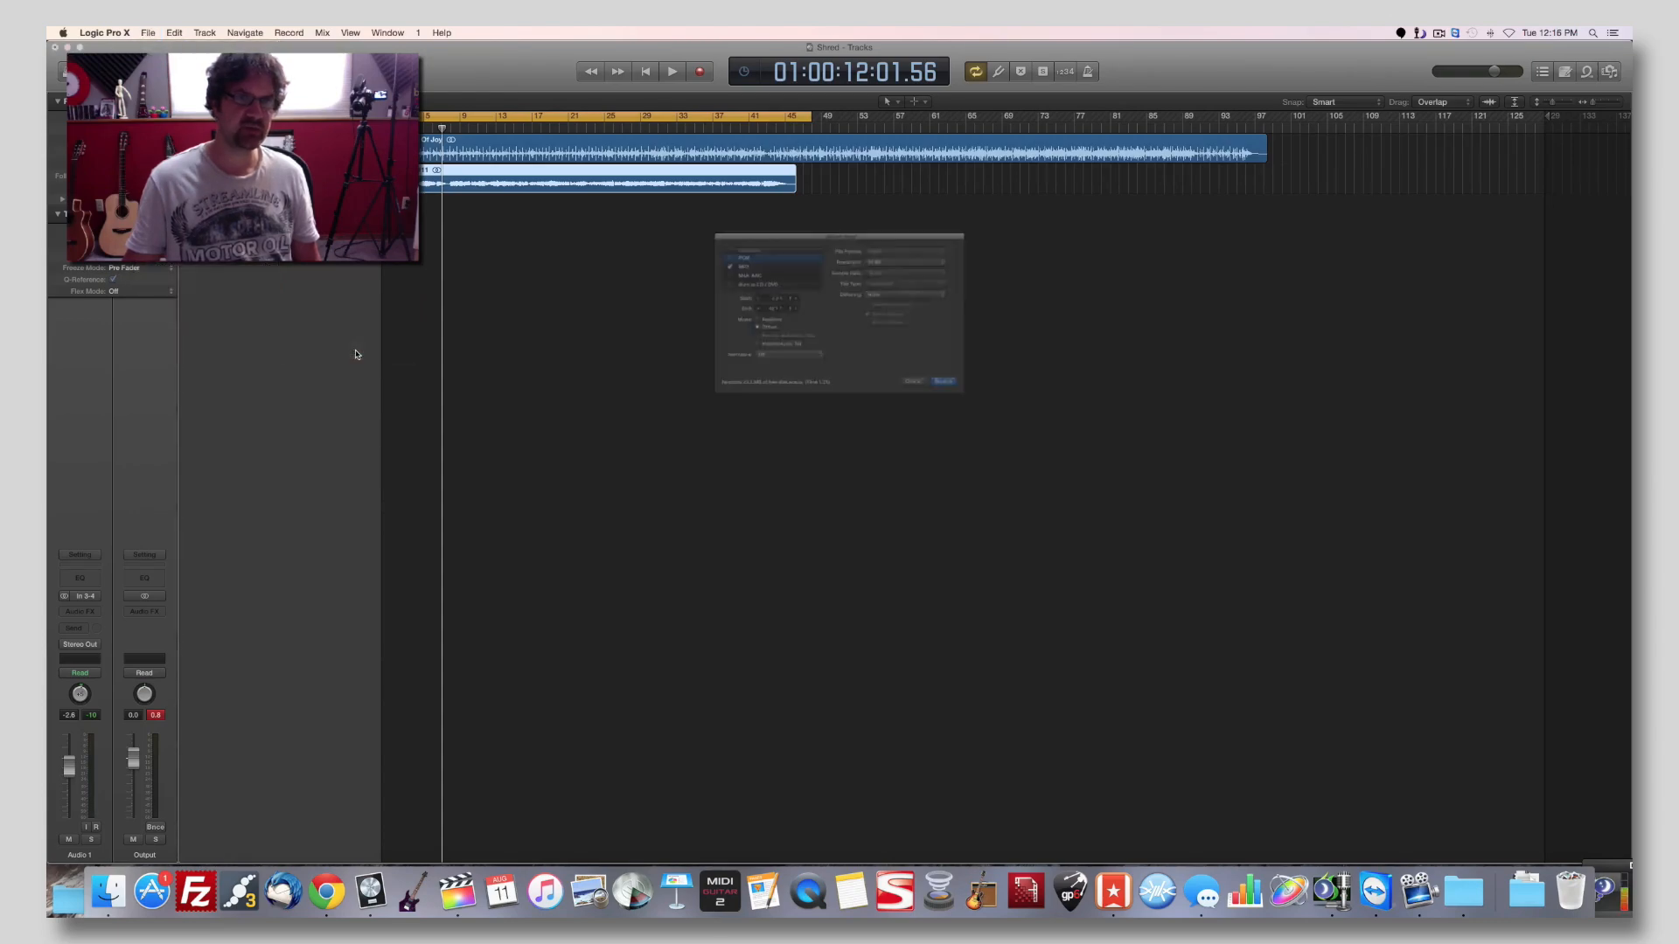
pyautogui.click(657, 236)
pyautogui.click(658, 221)
pyautogui.click(658, 222)
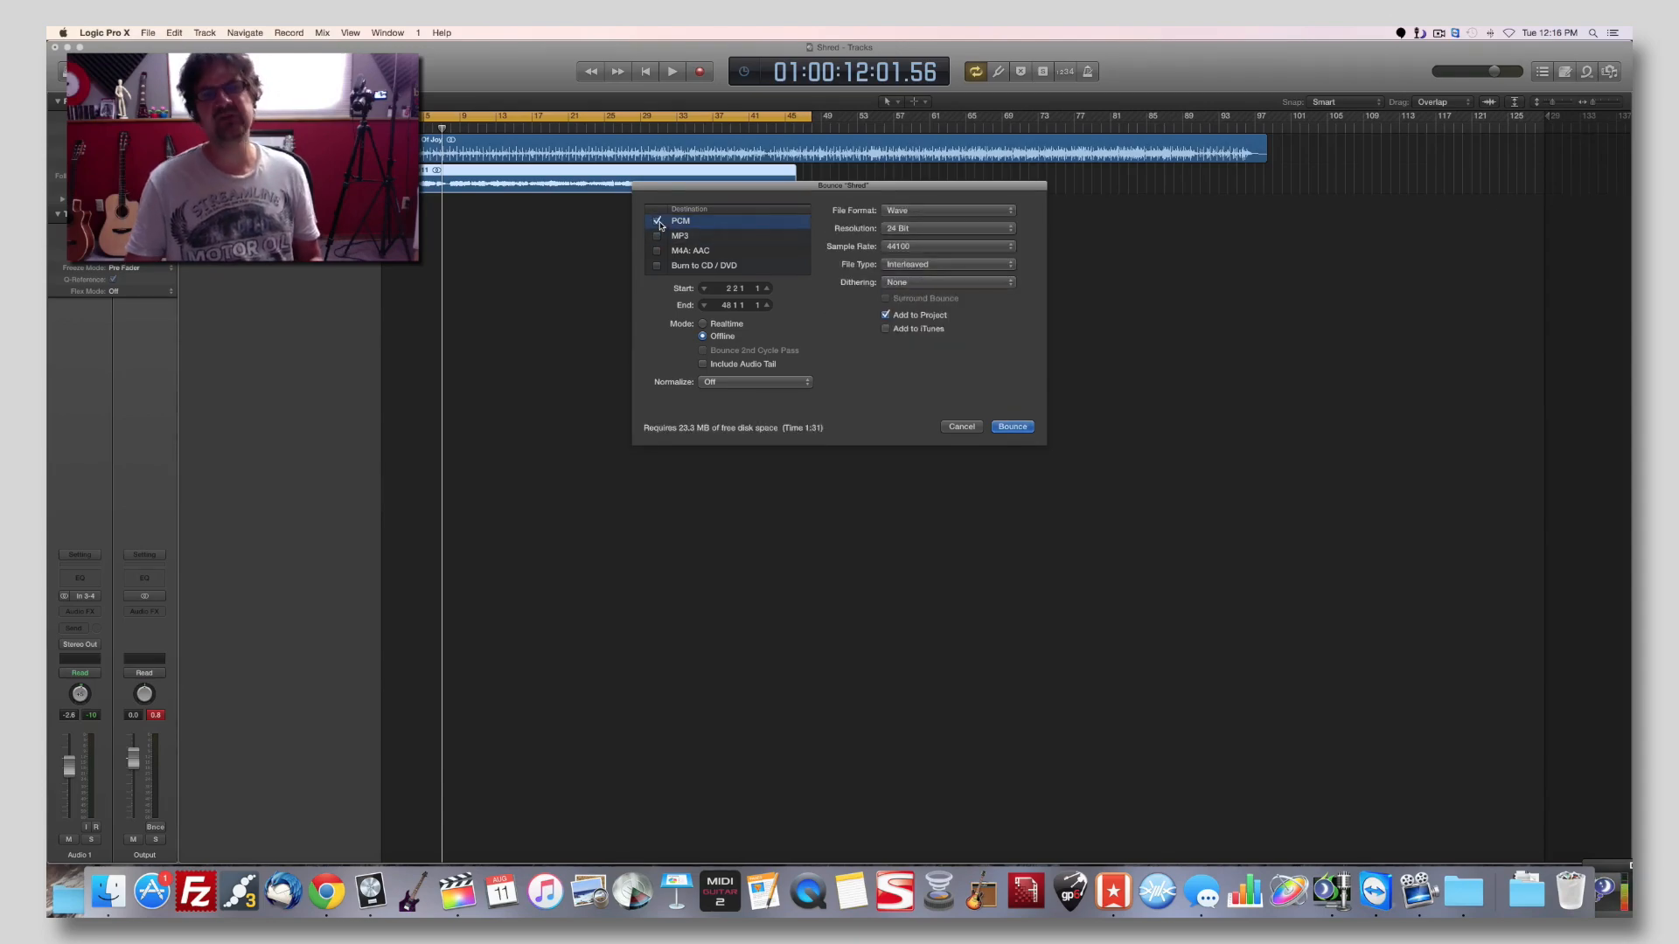
pyautogui.click(657, 236)
pyautogui.click(657, 236)
pyautogui.click(658, 221)
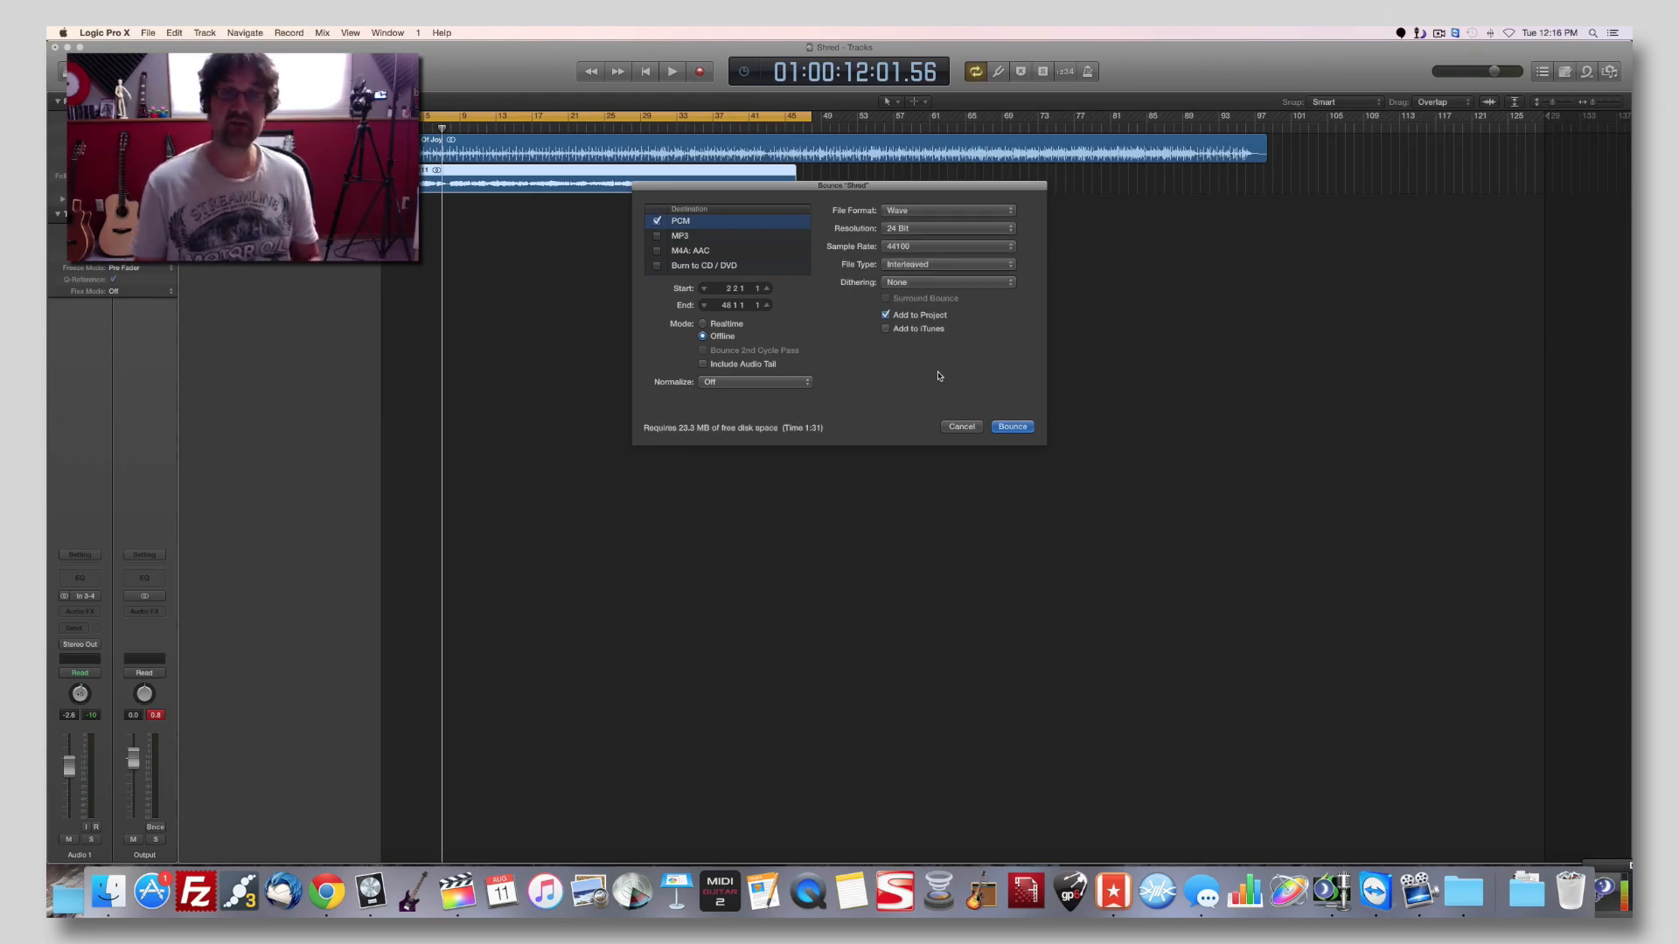
# Bounce the audio into the Melodic 1 folder under the name "Full solo".
pyautogui.click(1014, 428)
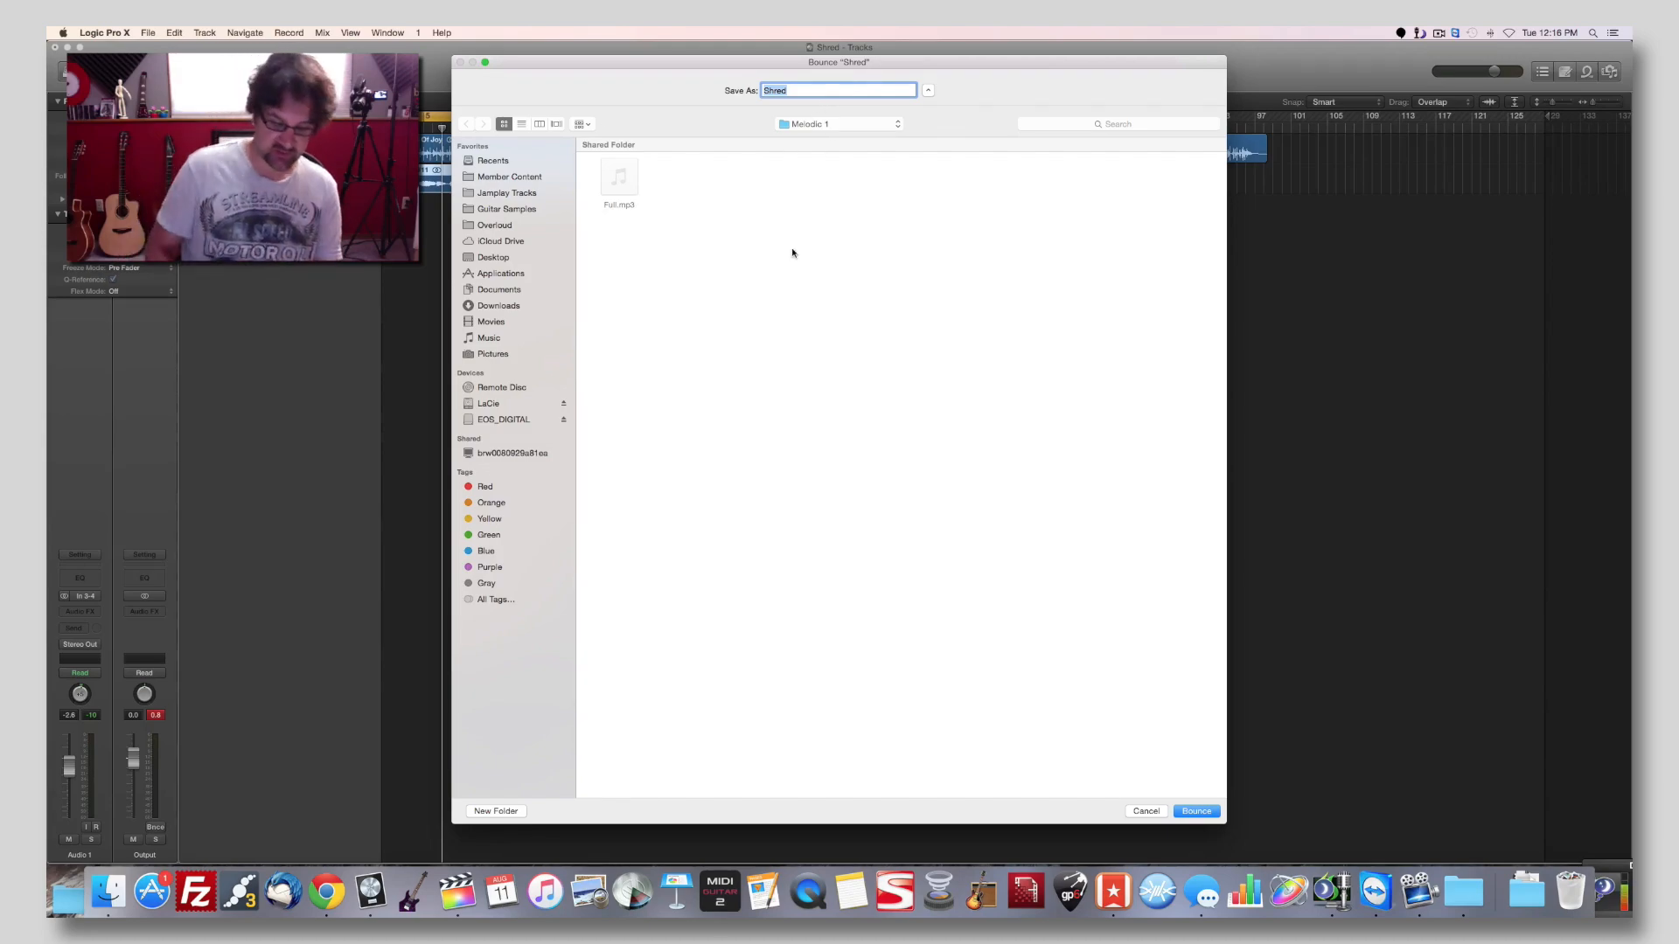
pyautogui.write('Solo')
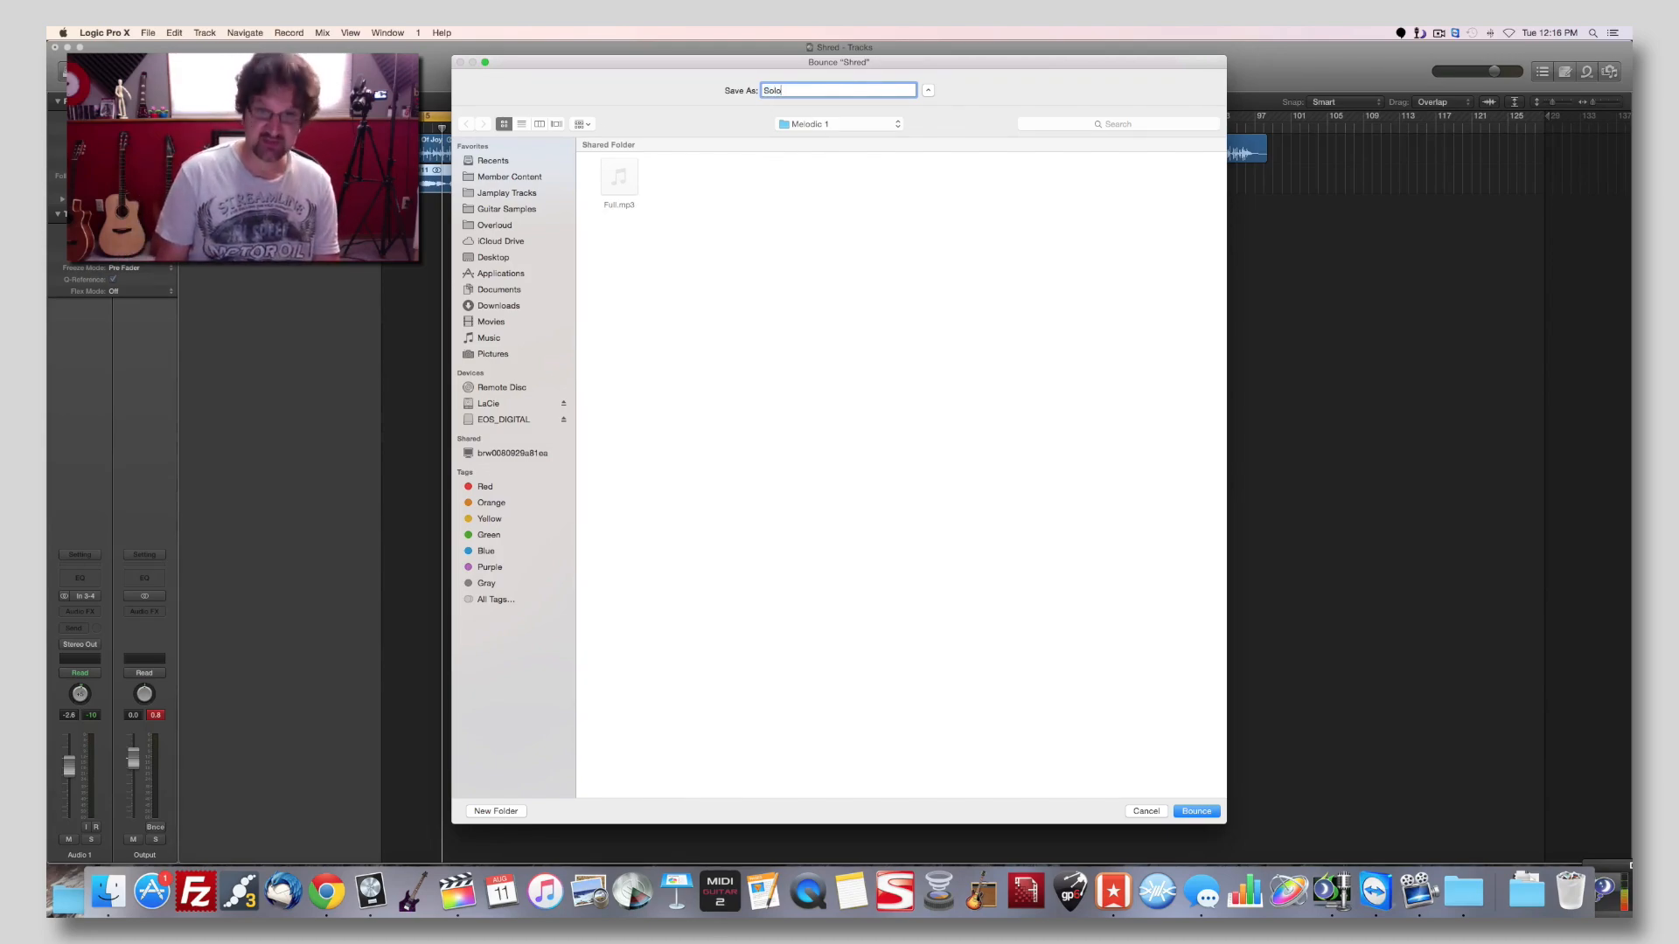
pyautogui.press('super+a')
pyautogui.write('Full solo')
pyautogui.press('Return')
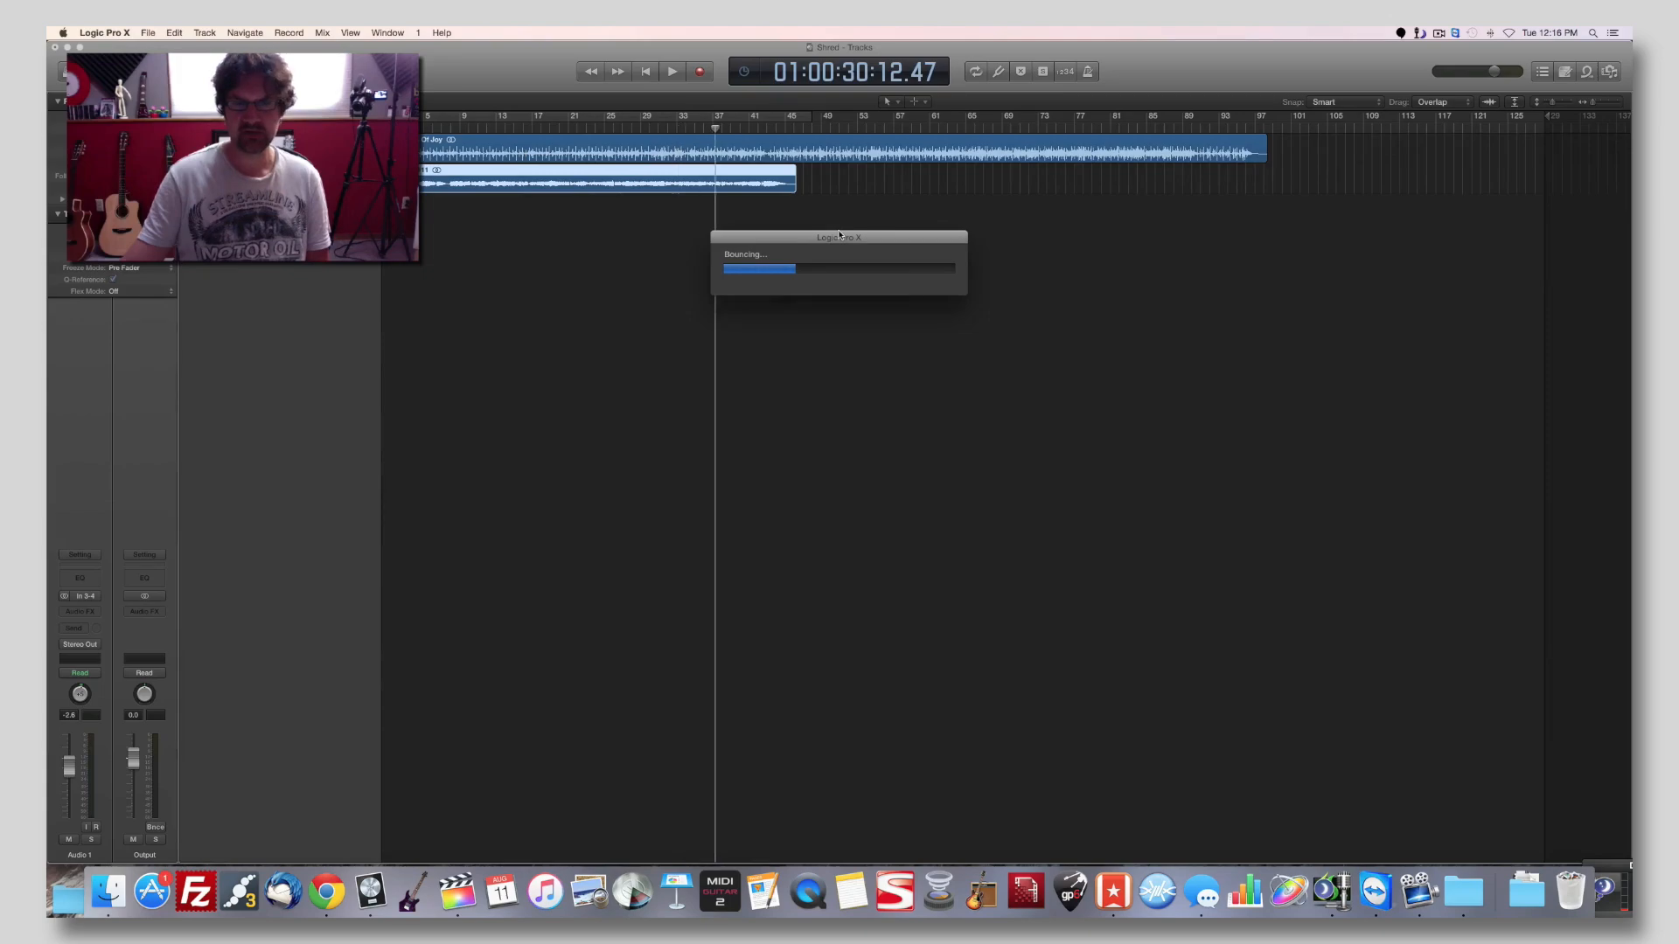
# Switch to Final Cut Pro and import Full solo.wav from the Melodic 1 folder into the Week 13 event.
pyautogui.click(457, 890)
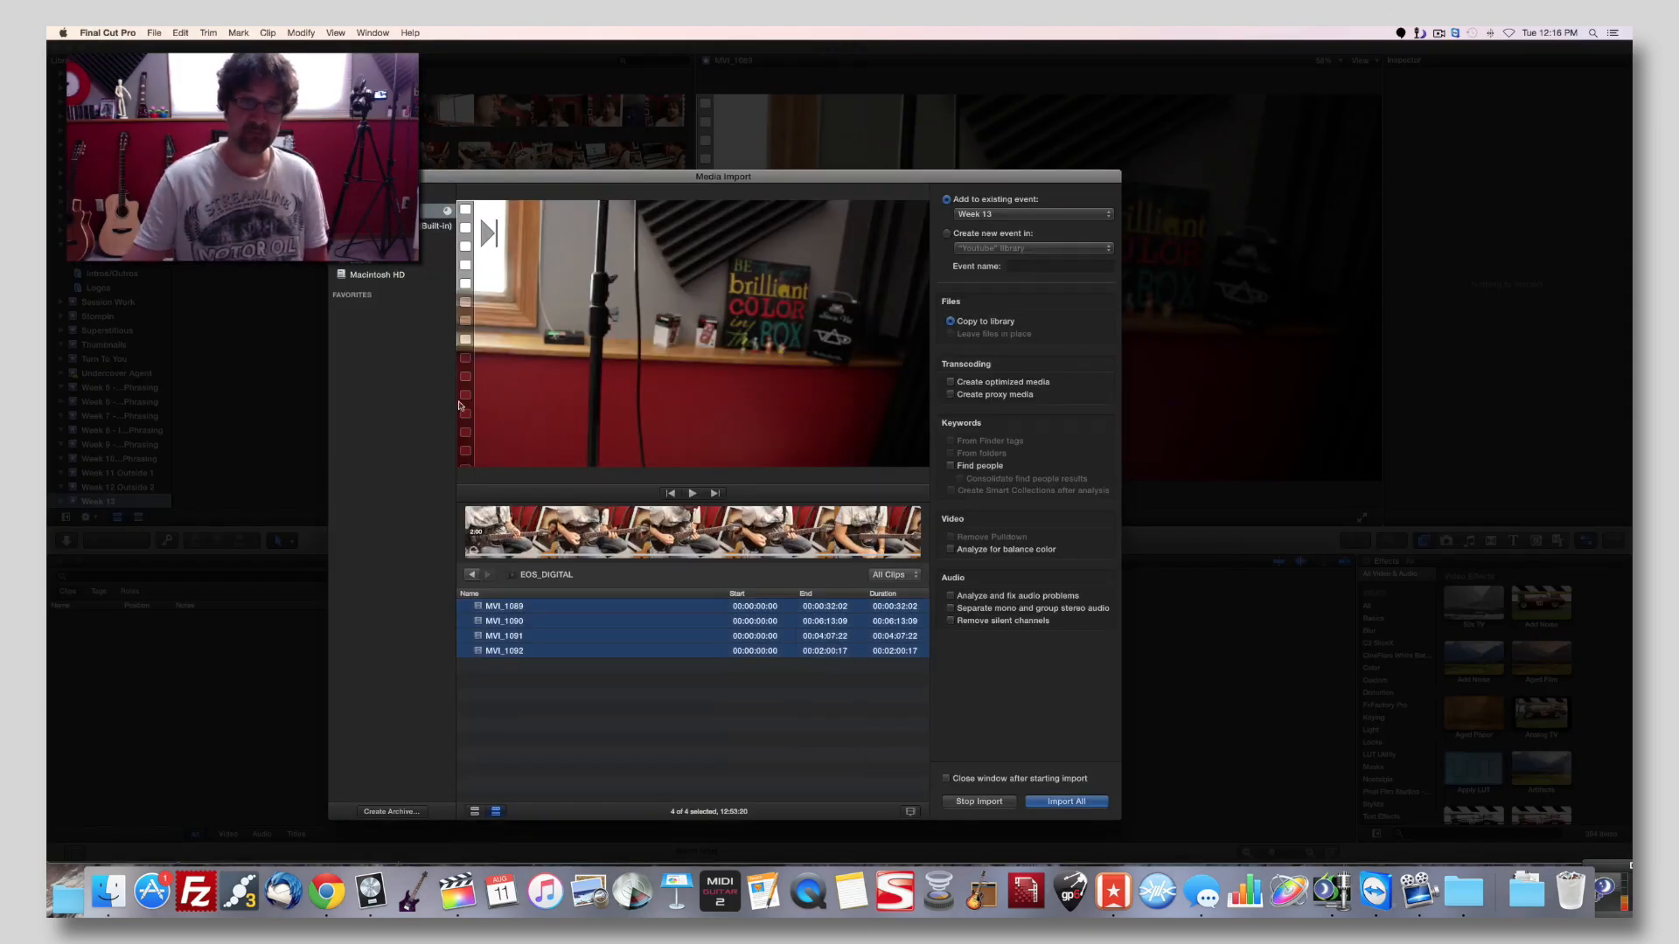
pyautogui.click(378, 274)
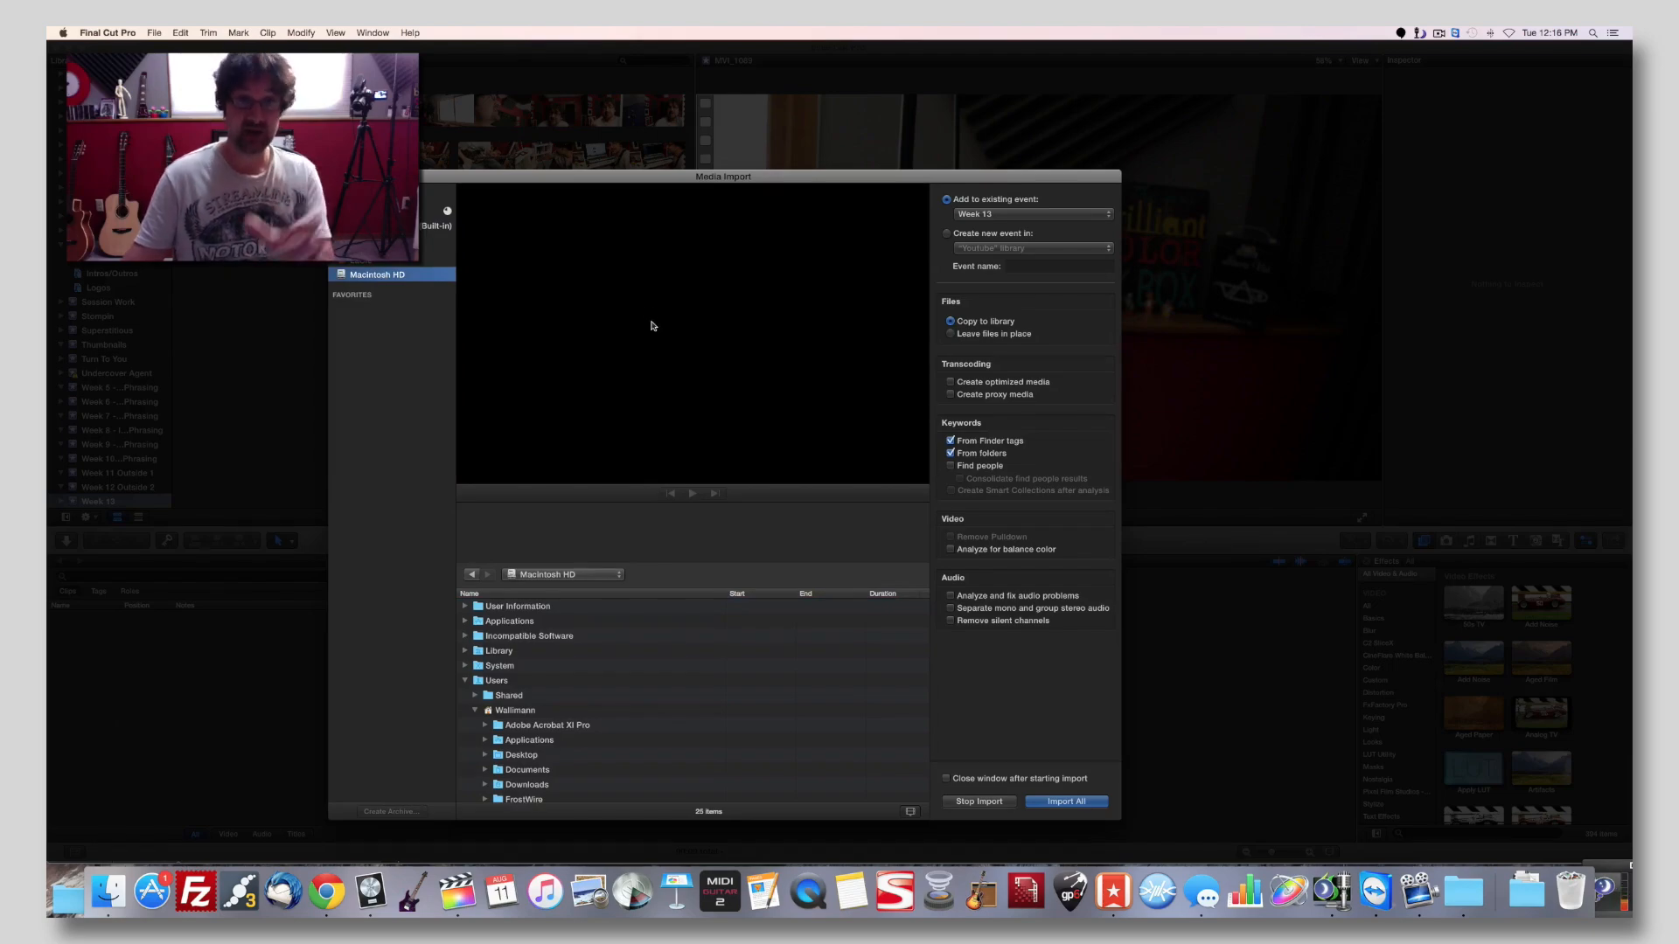
pyautogui.scroll(-2, 559, 748)
pyautogui.doubleClick(523, 722)
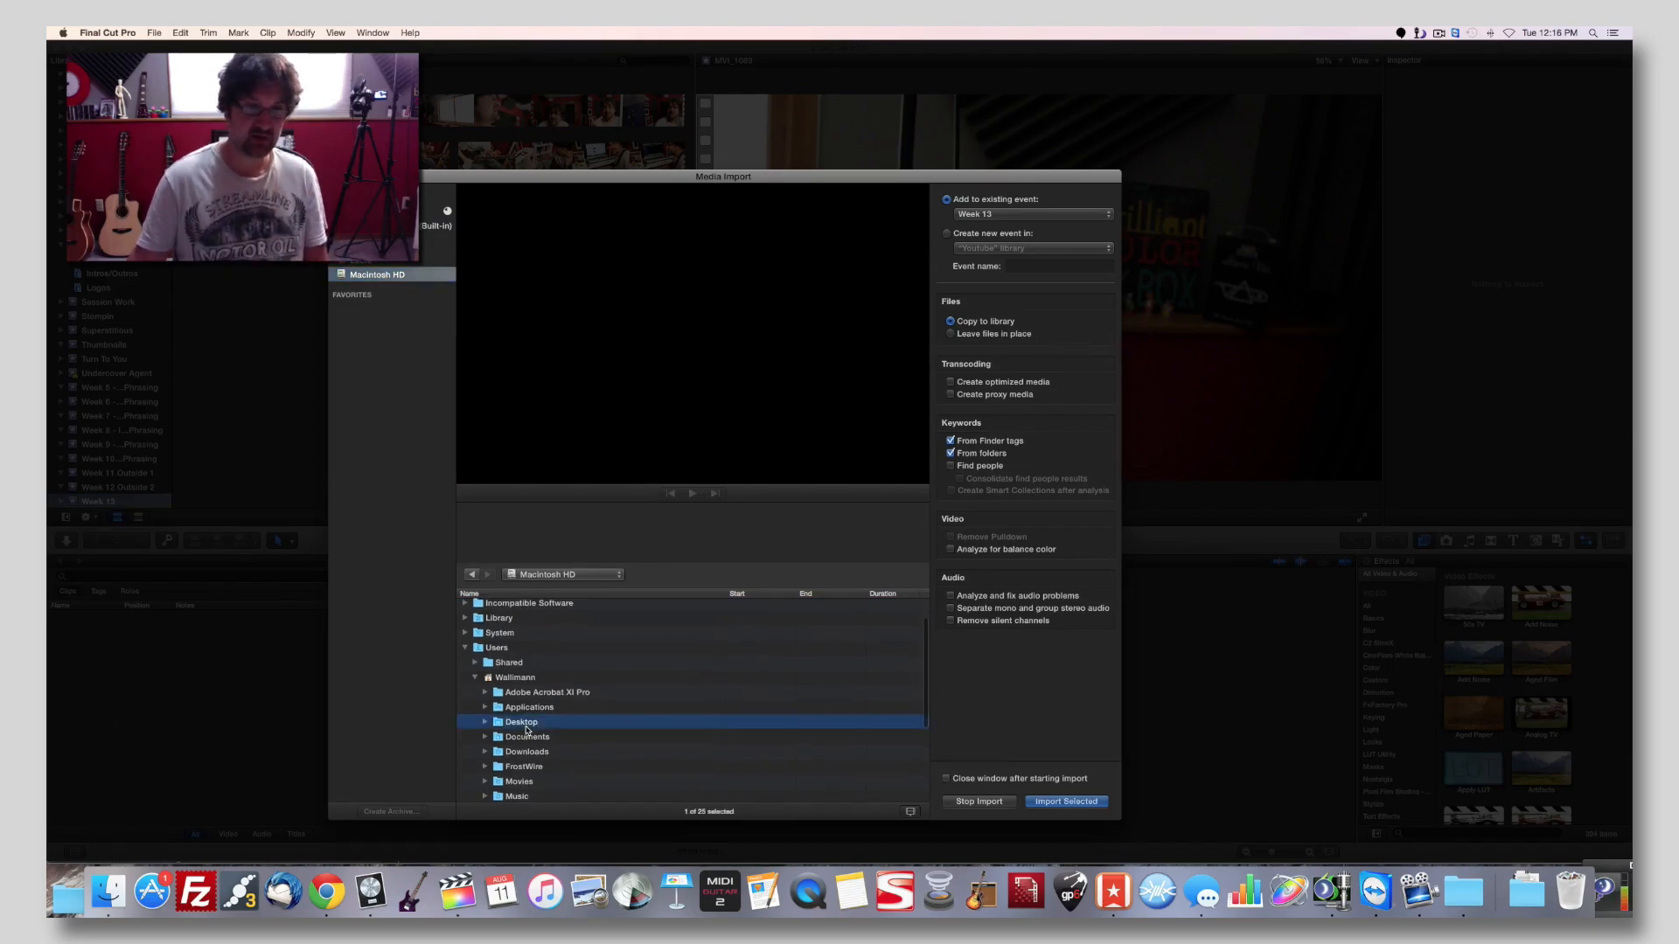
pyautogui.doubleClick(507, 770)
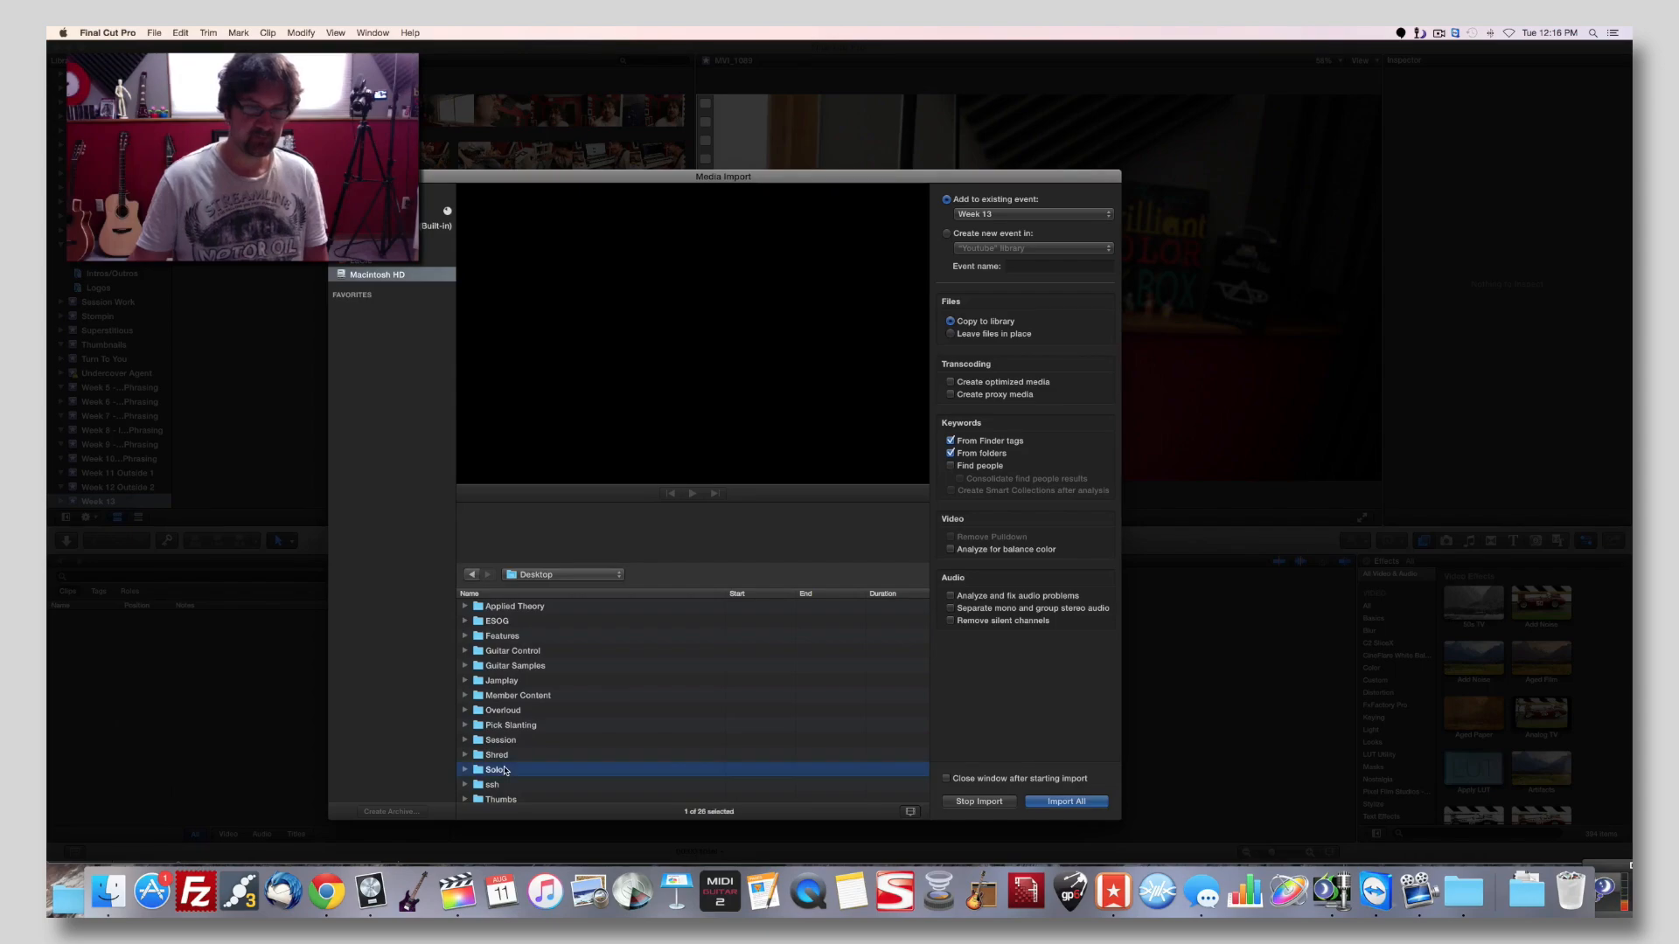
pyautogui.doubleClick(514, 697)
pyautogui.click(519, 624)
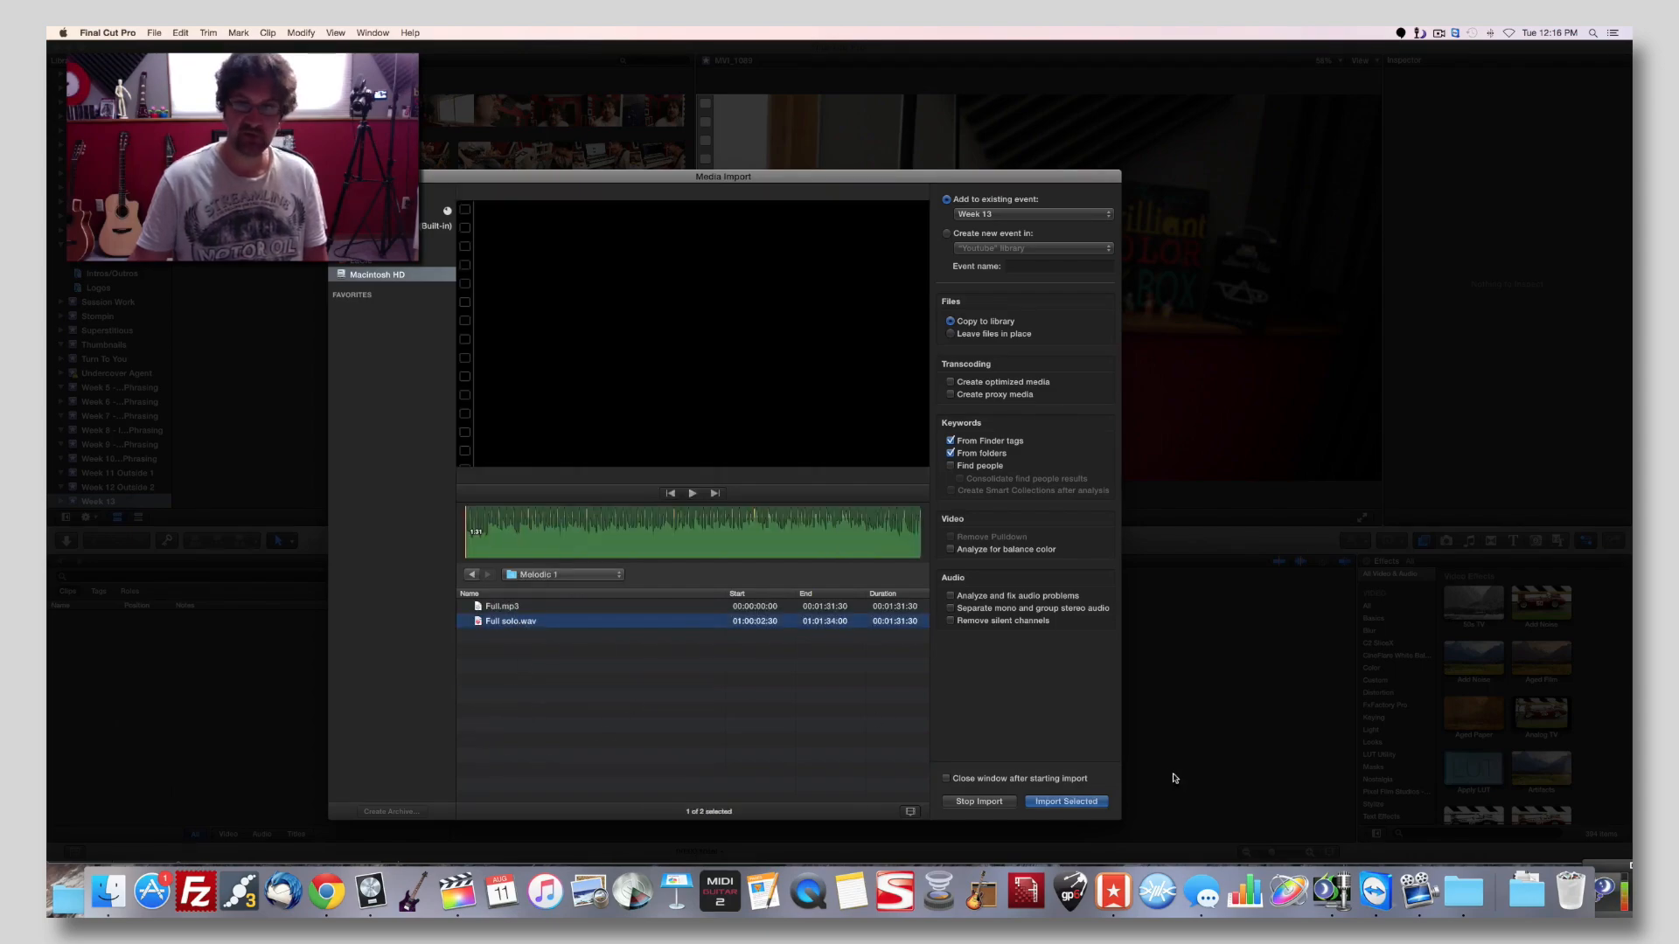
pyautogui.click(1077, 802)
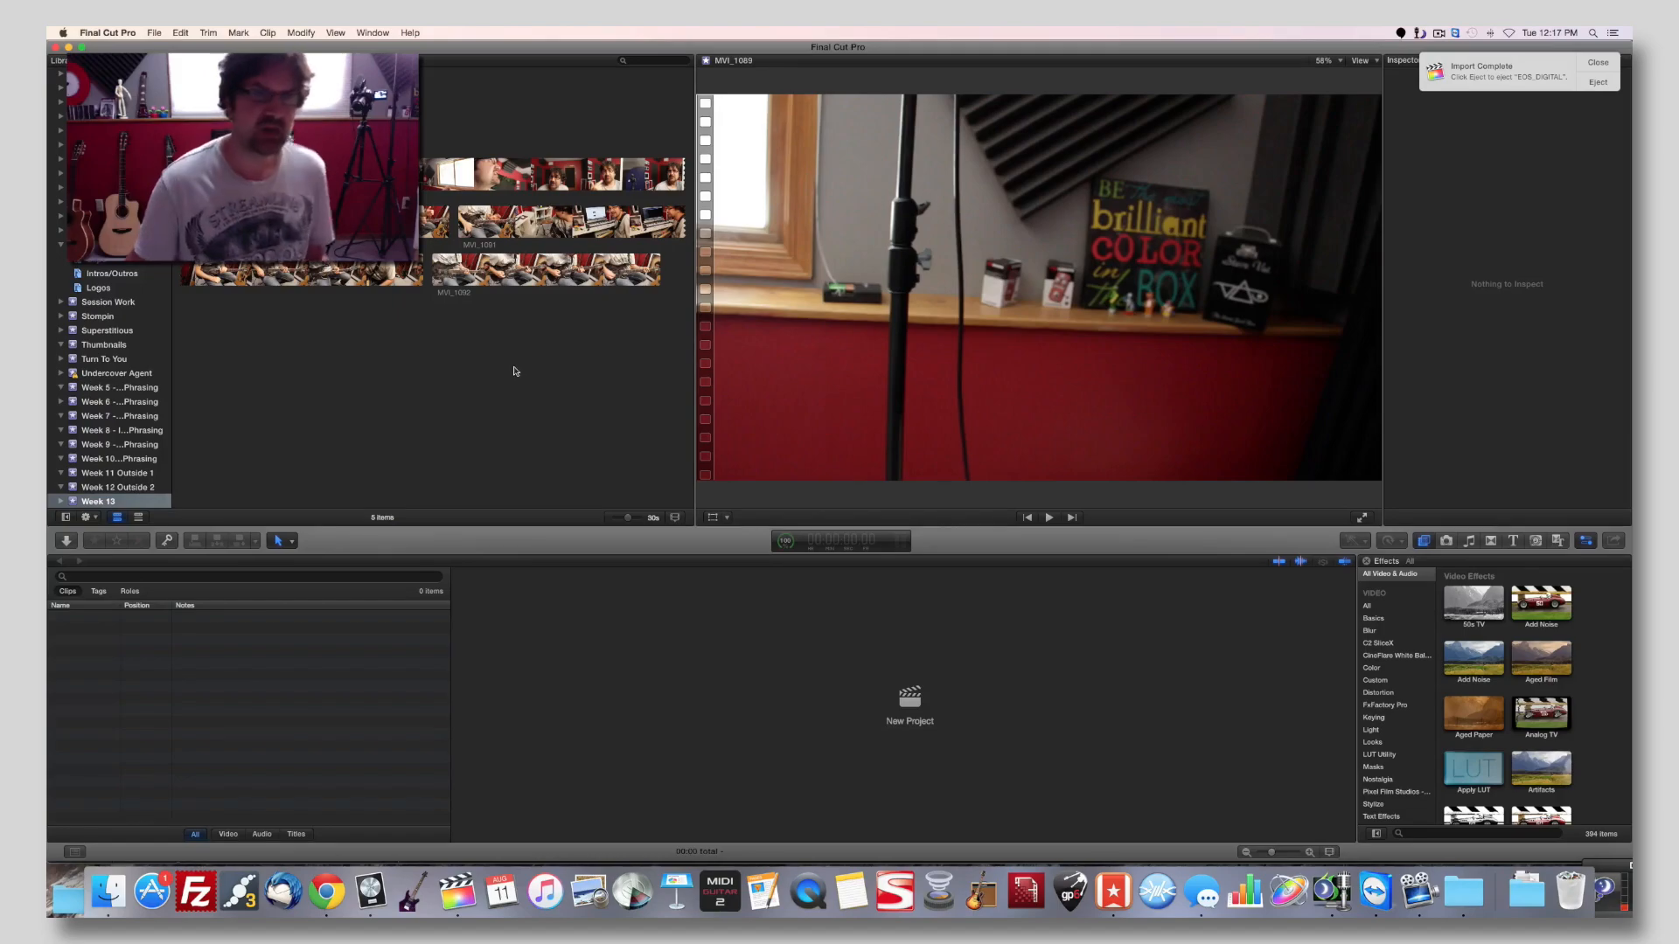
# Play the end of clip MVI_1091 to check its content.
pyautogui.click(366, 269)
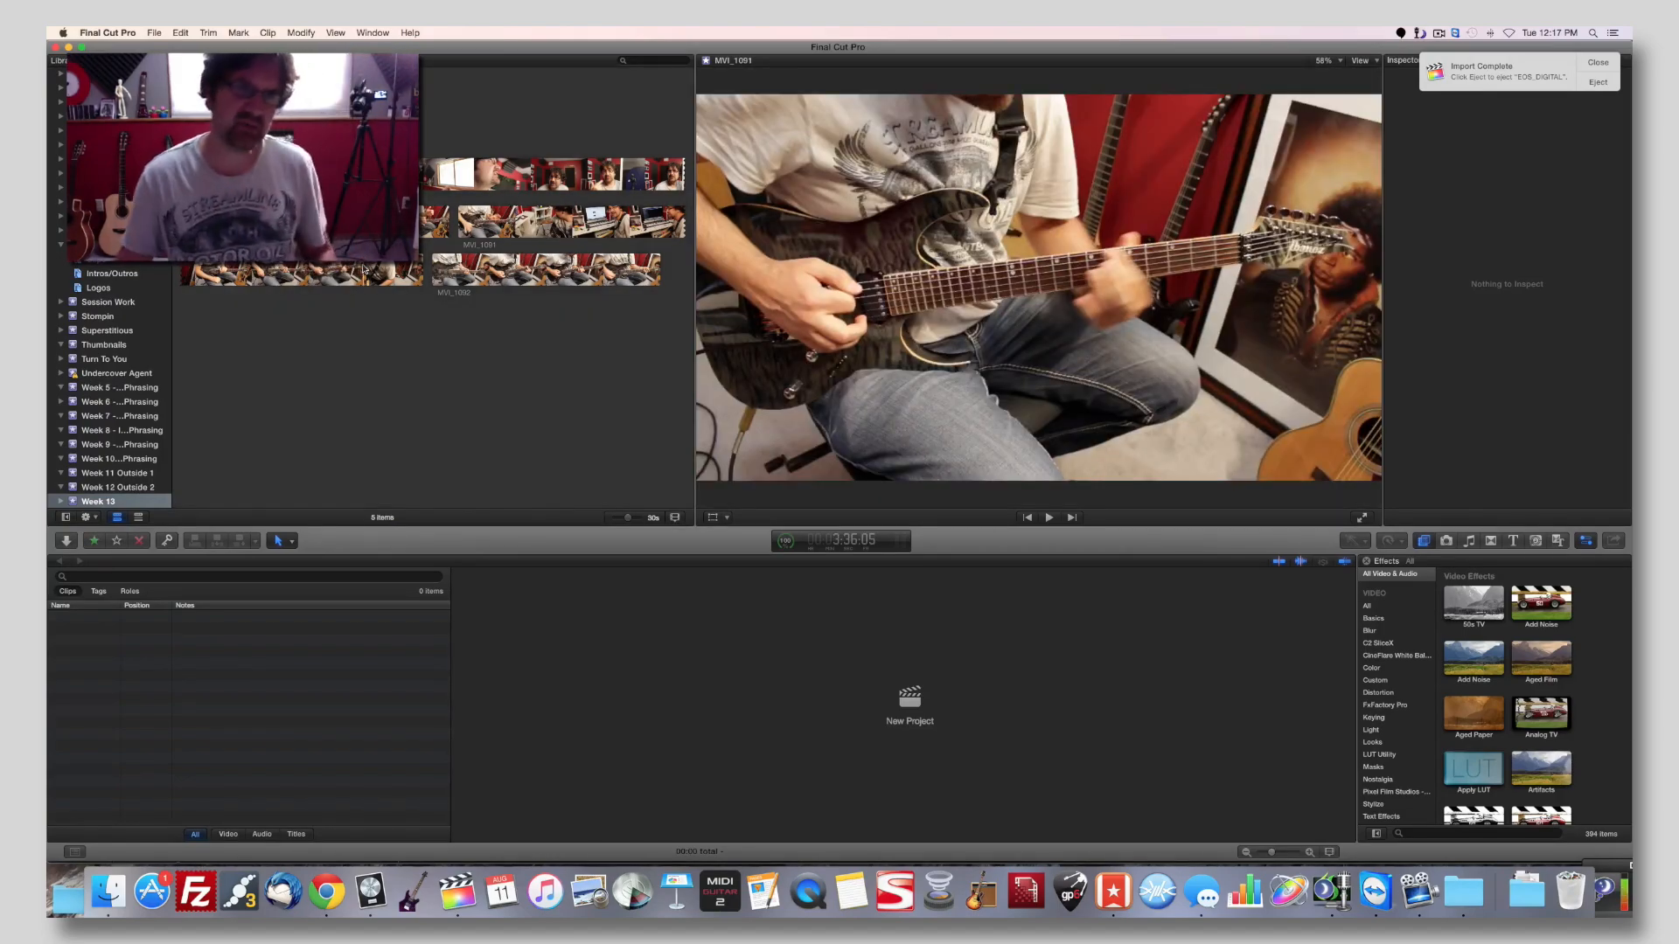
pyautogui.click(350, 276)
pyautogui.press('space')
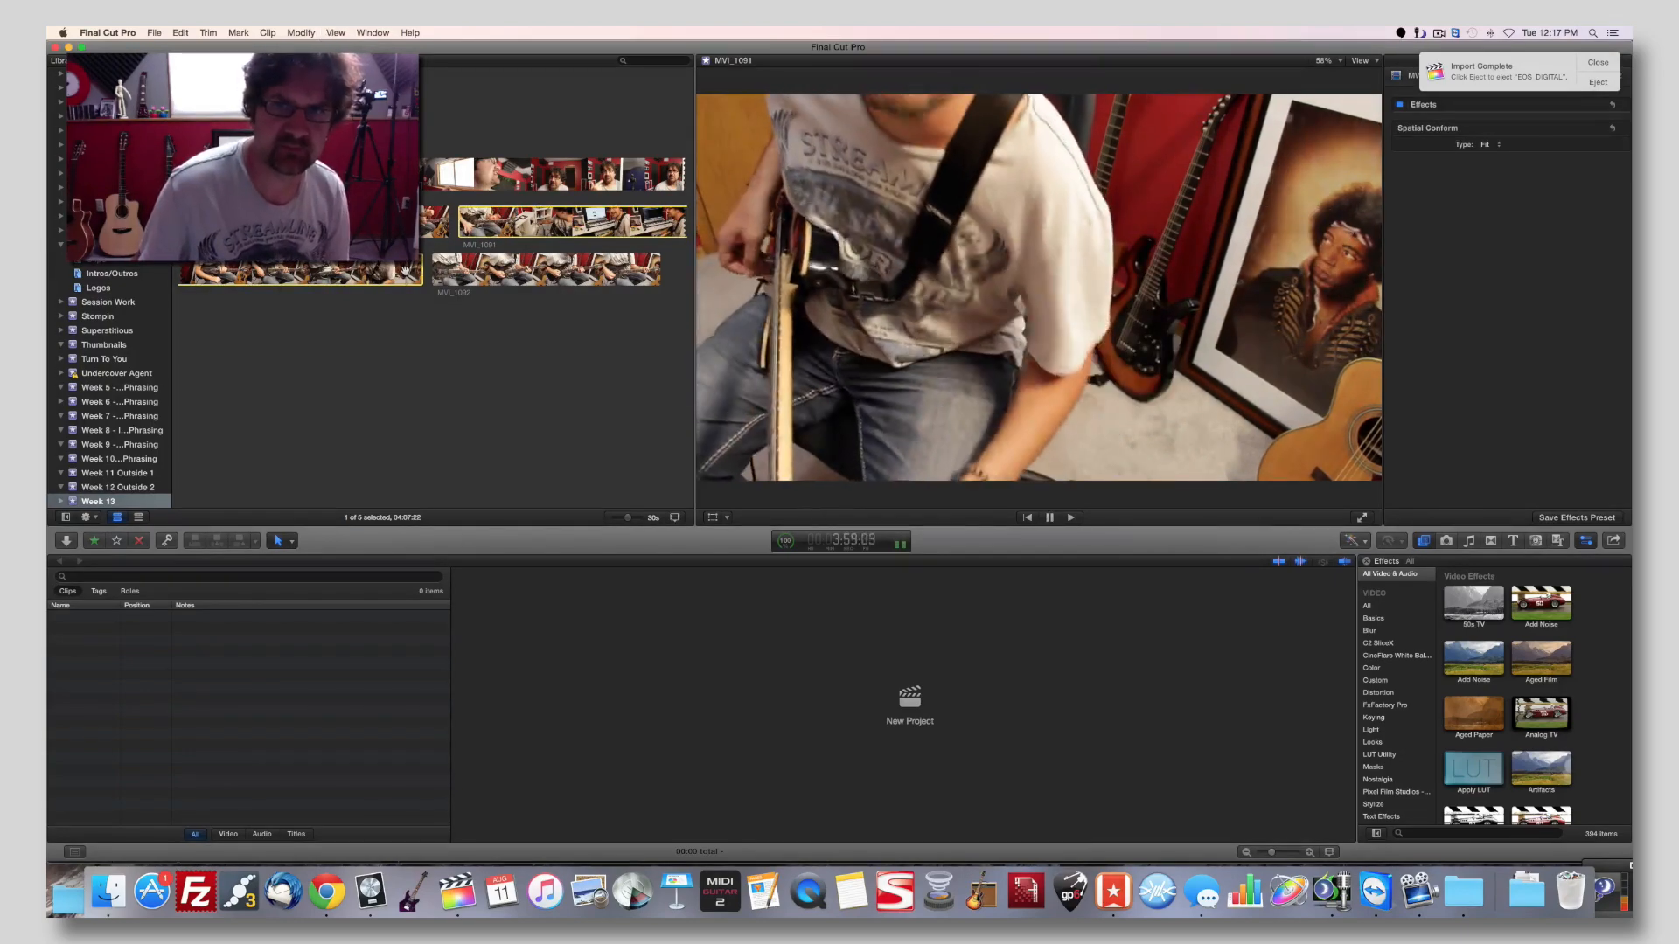
pyautogui.press('space')
# Synchronize clip MVI_1092 with the Full solo audio as a new clip named "Solo" in the Week 13 event.
pyautogui.click(534, 273)
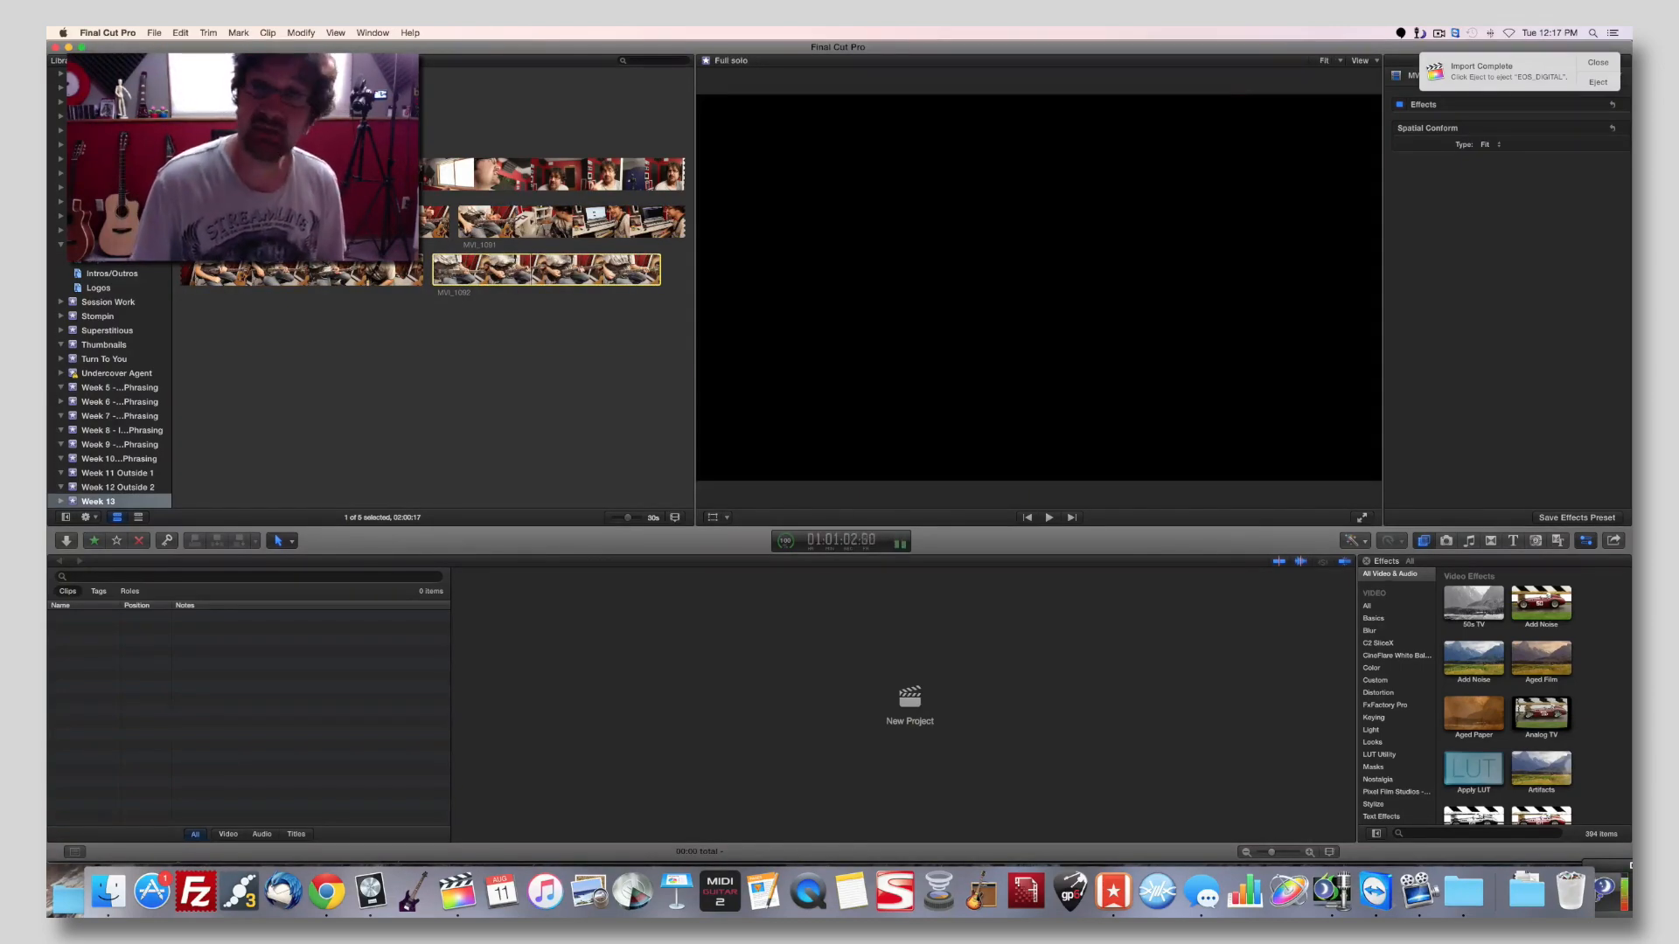
pyautogui.keyDown('super'); pyautogui.click(306, 110); pyautogui.keyUp('super')
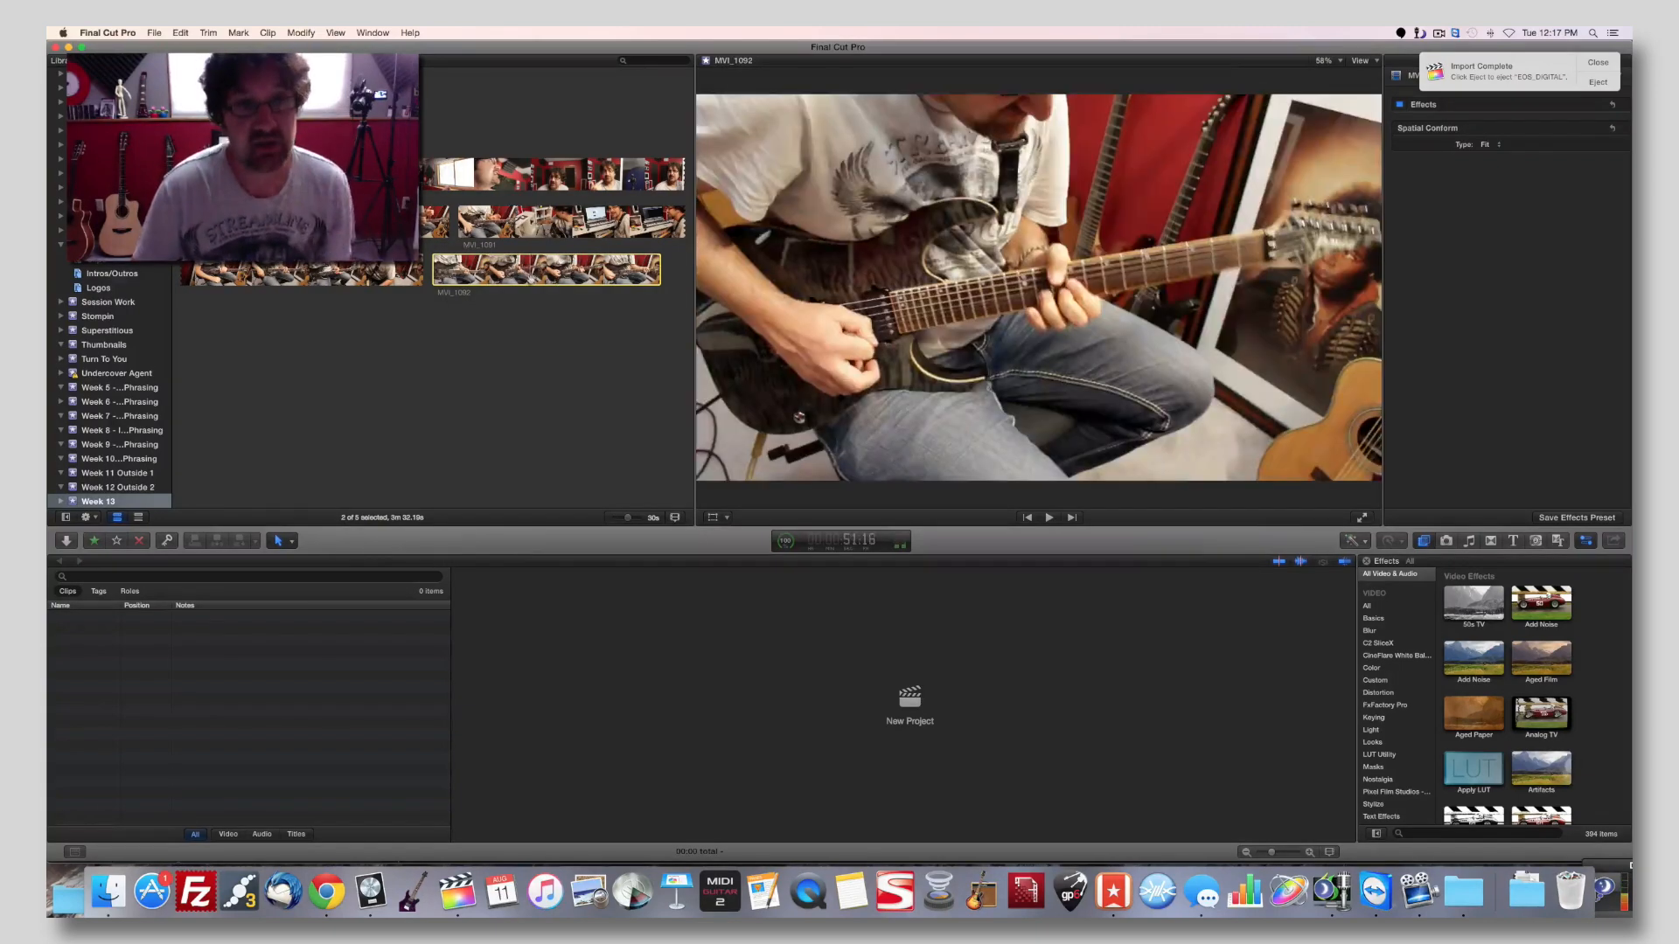
pyautogui.rightClick(537, 277)
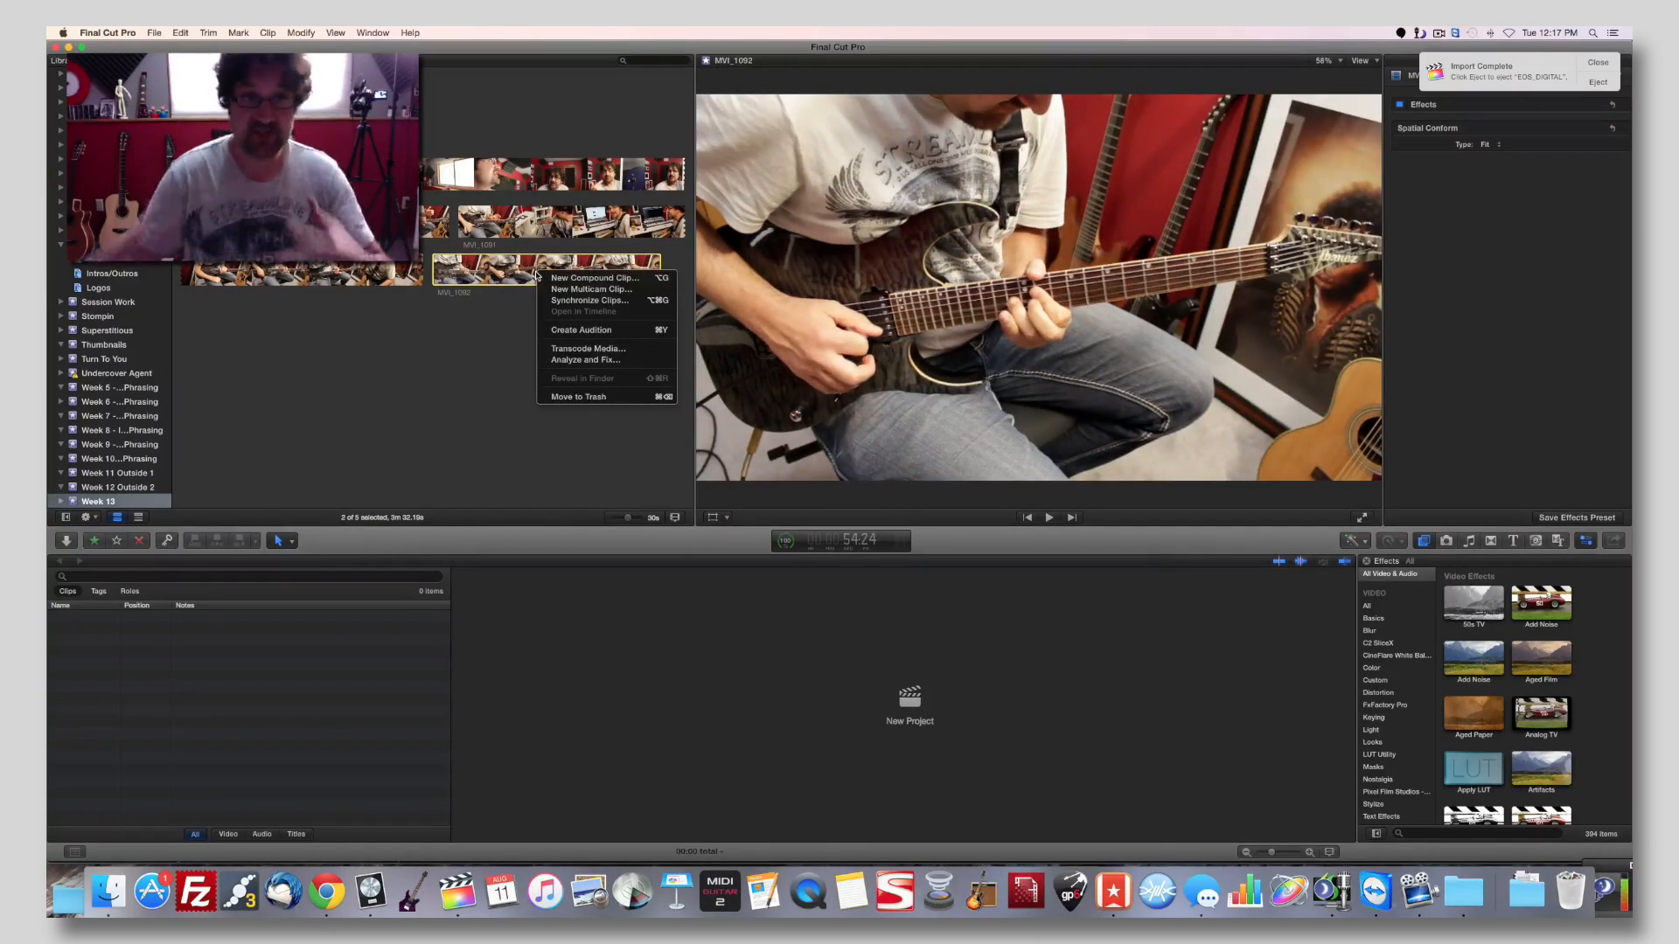
pyautogui.click(586, 301)
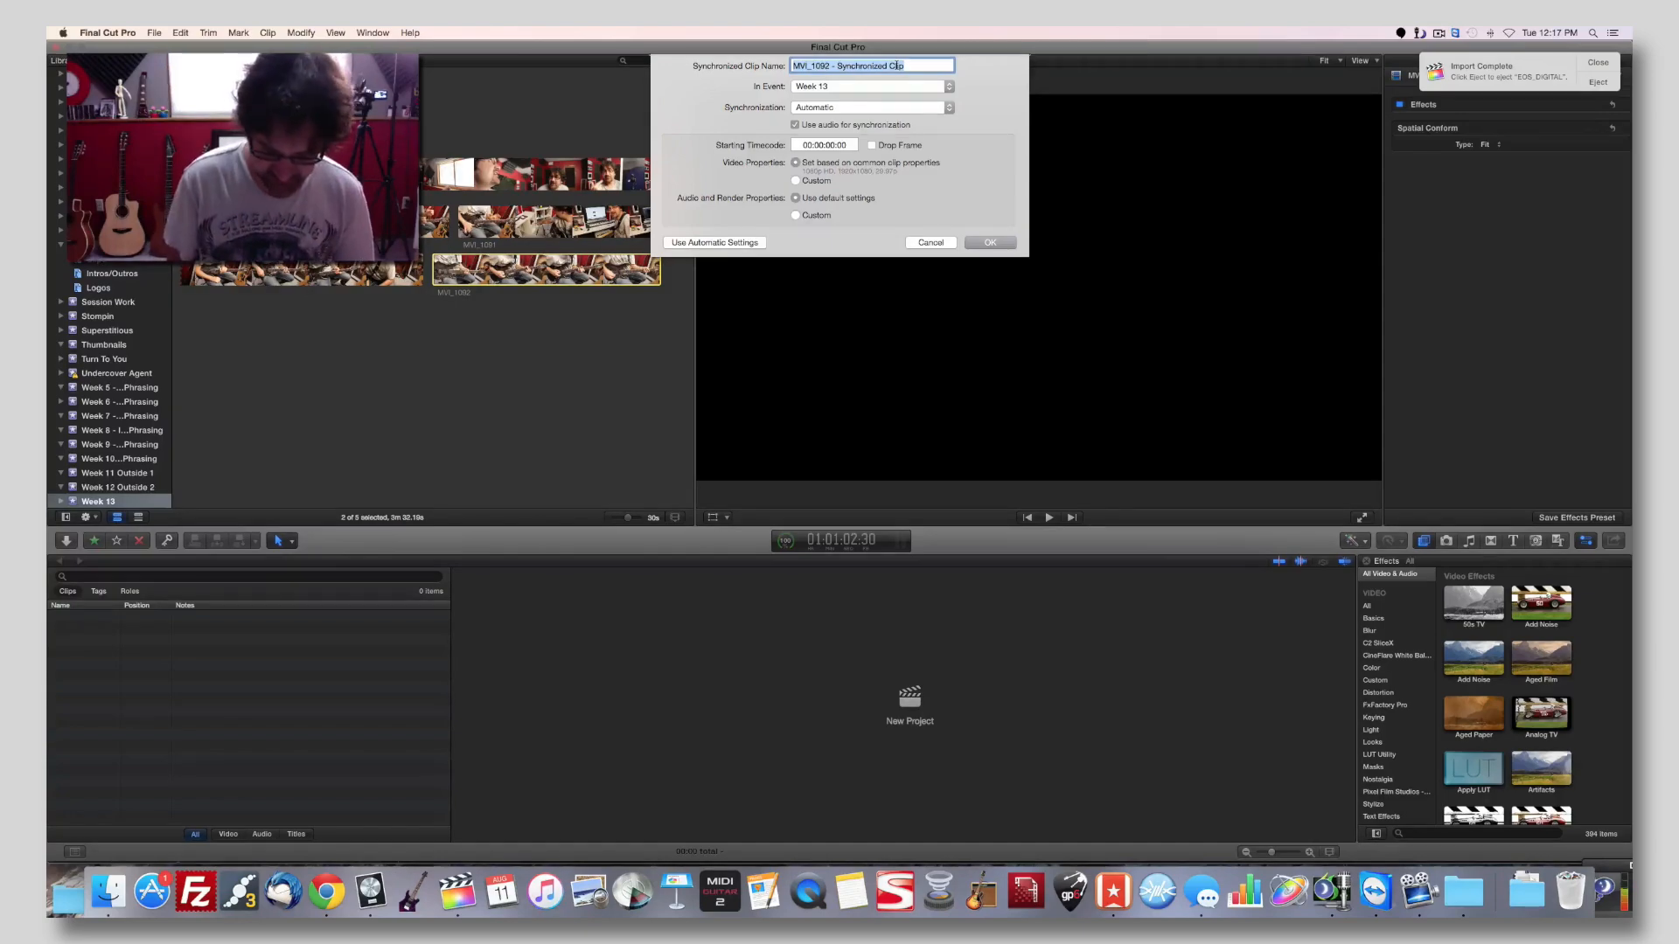
pyautogui.write('Solo')
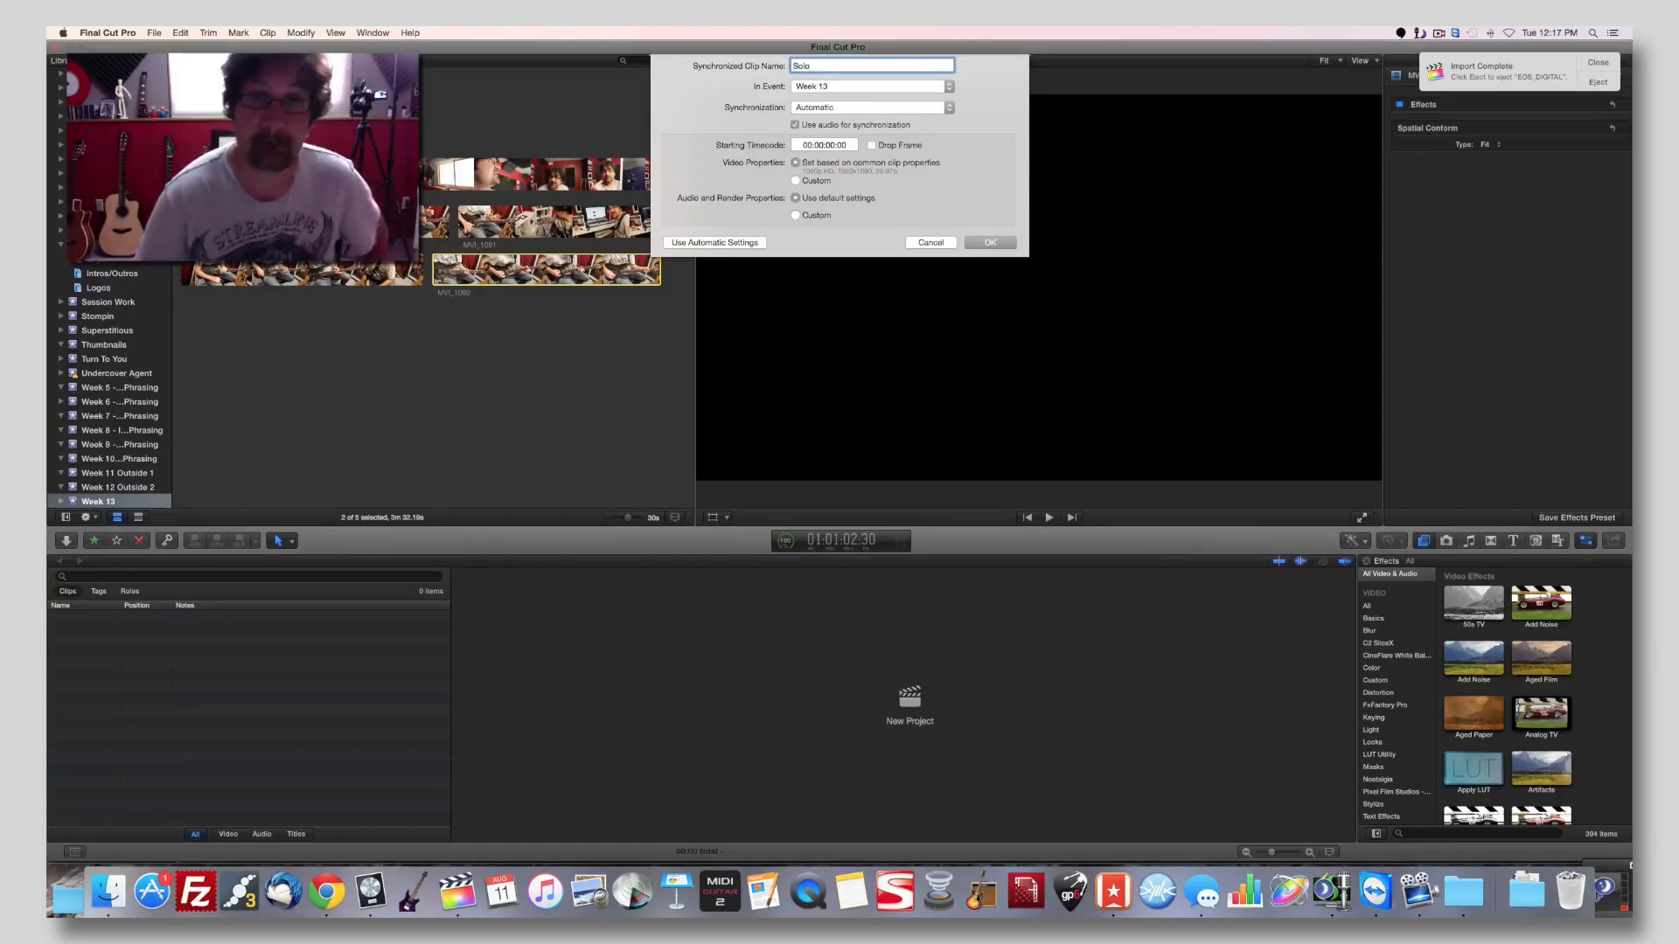
pyautogui.click(989, 243)
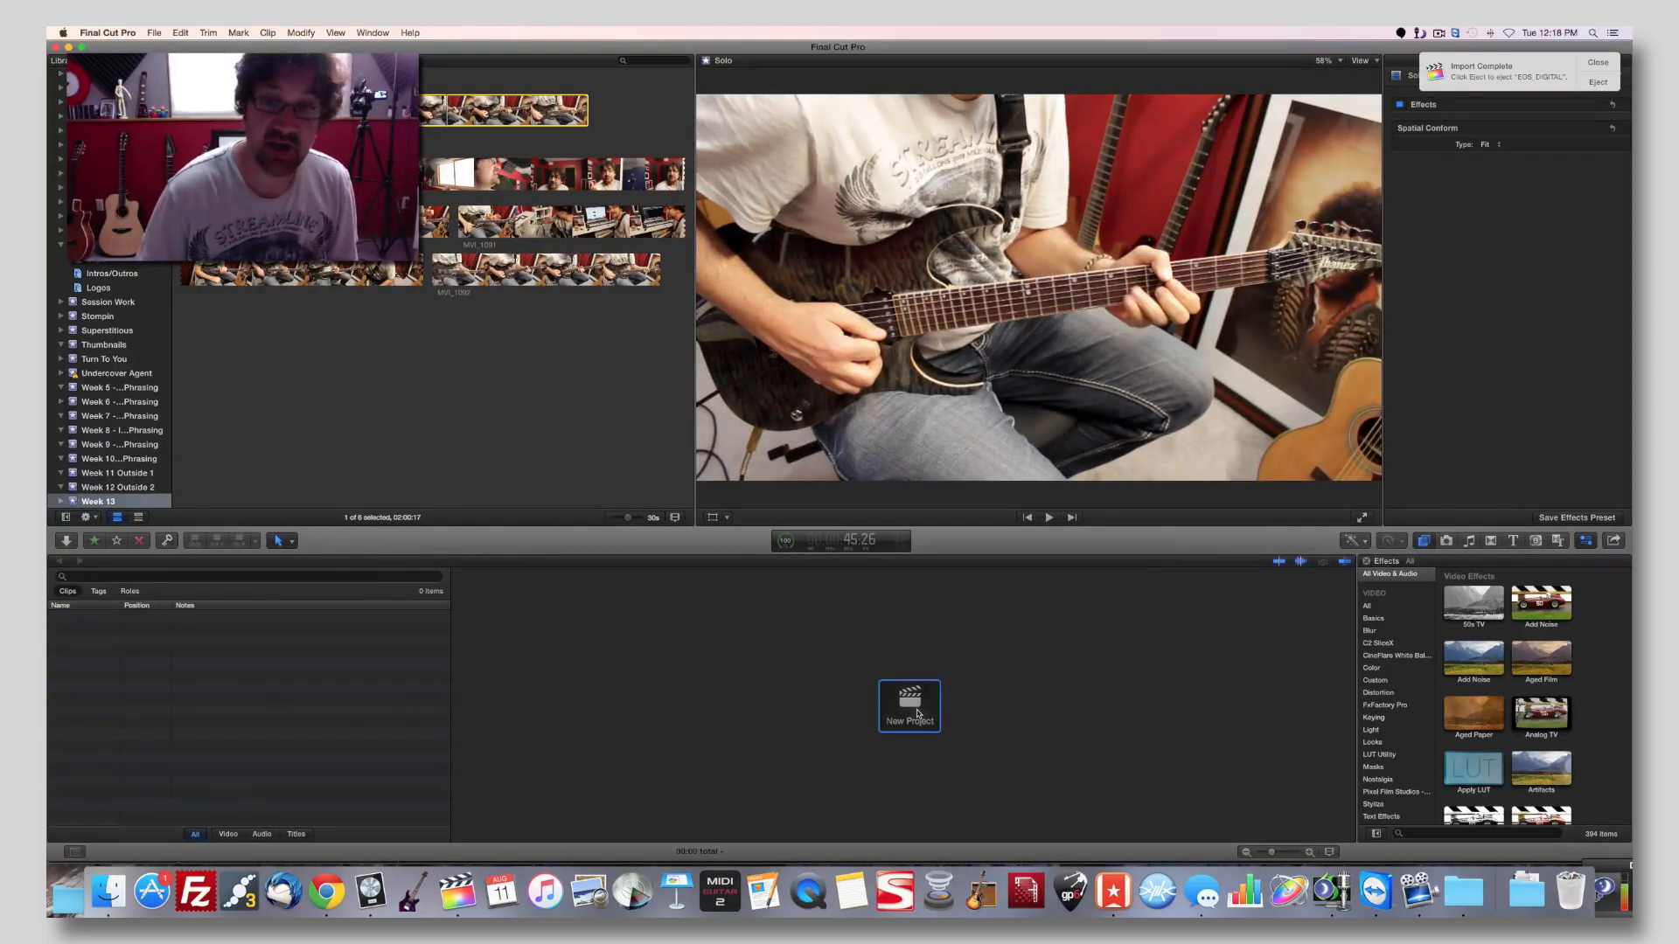
# Create a new project named "Melodic Solo" in the Week 13 event.
pyautogui.click(918, 715)
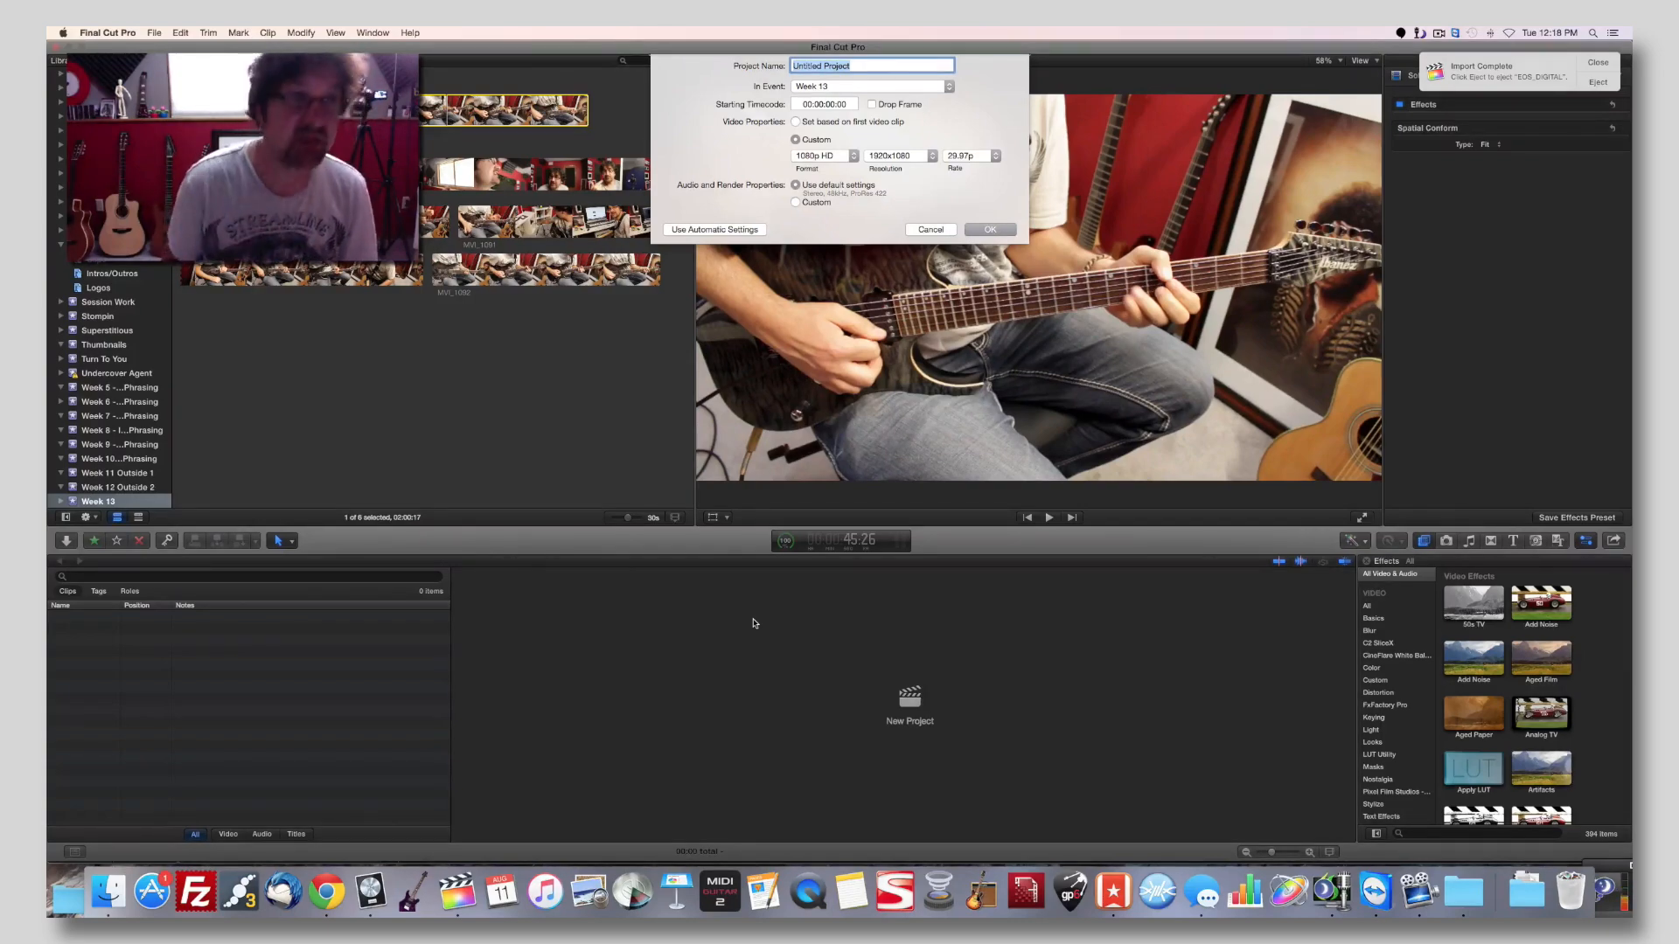
pyautogui.write('Malodic Solo')
pyautogui.press('Return')
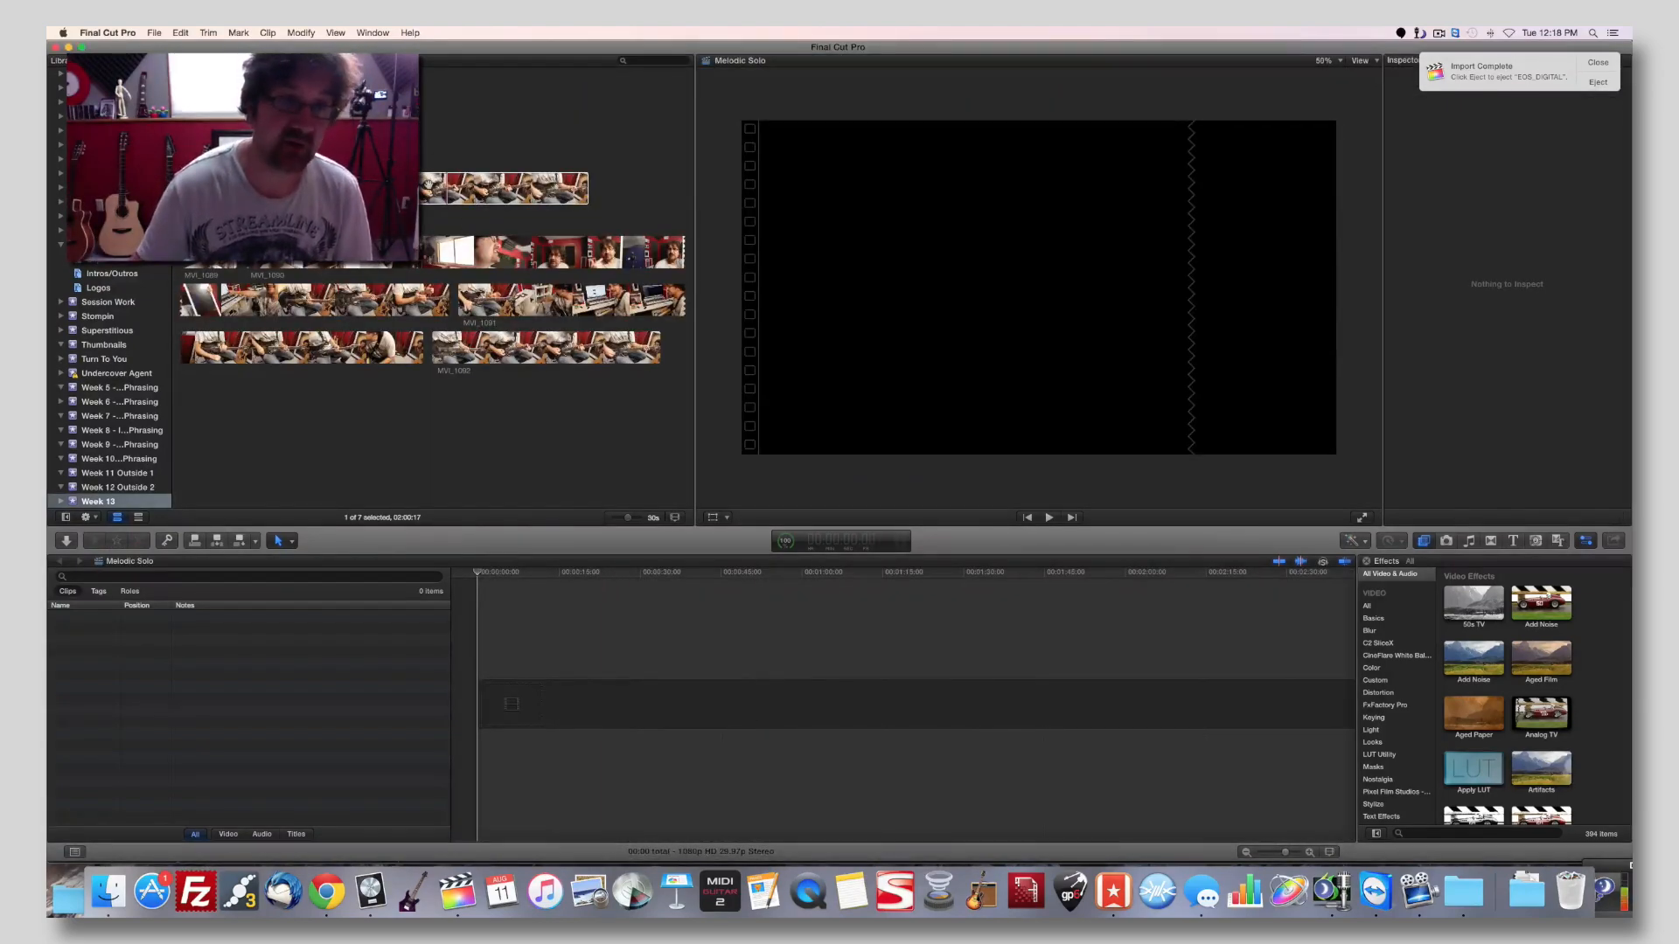
# Add the synchronized Solo clip to the Melodic Solo timeline and play it back from near the start.
pyautogui.click(427, 184)
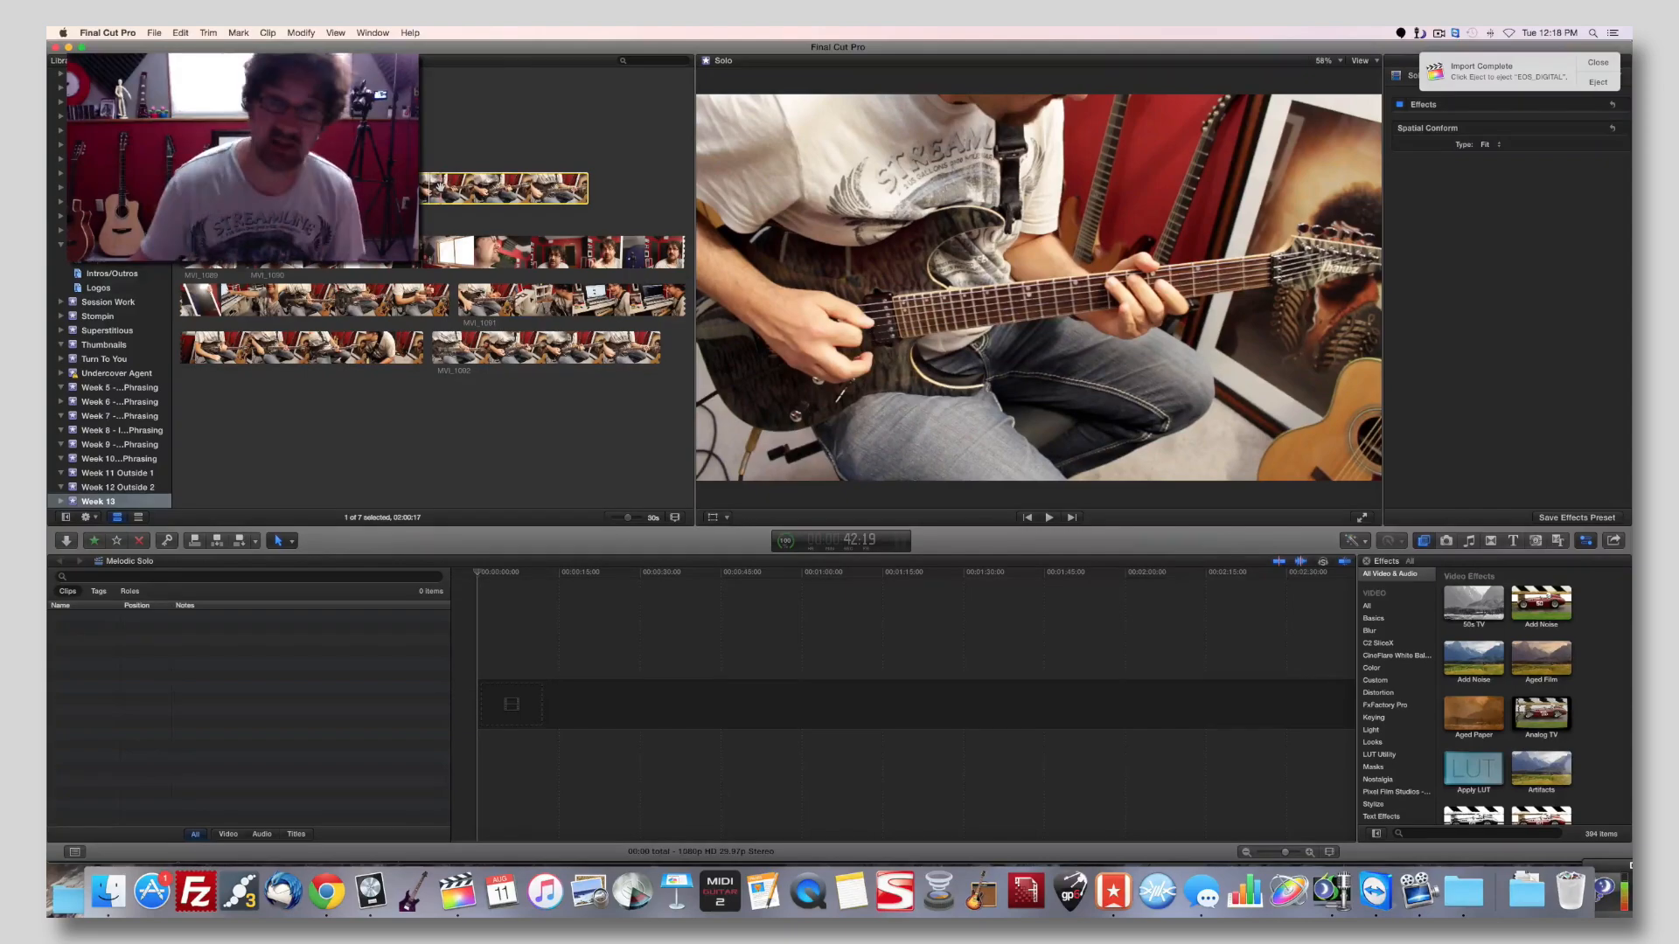
pyautogui.press('e')
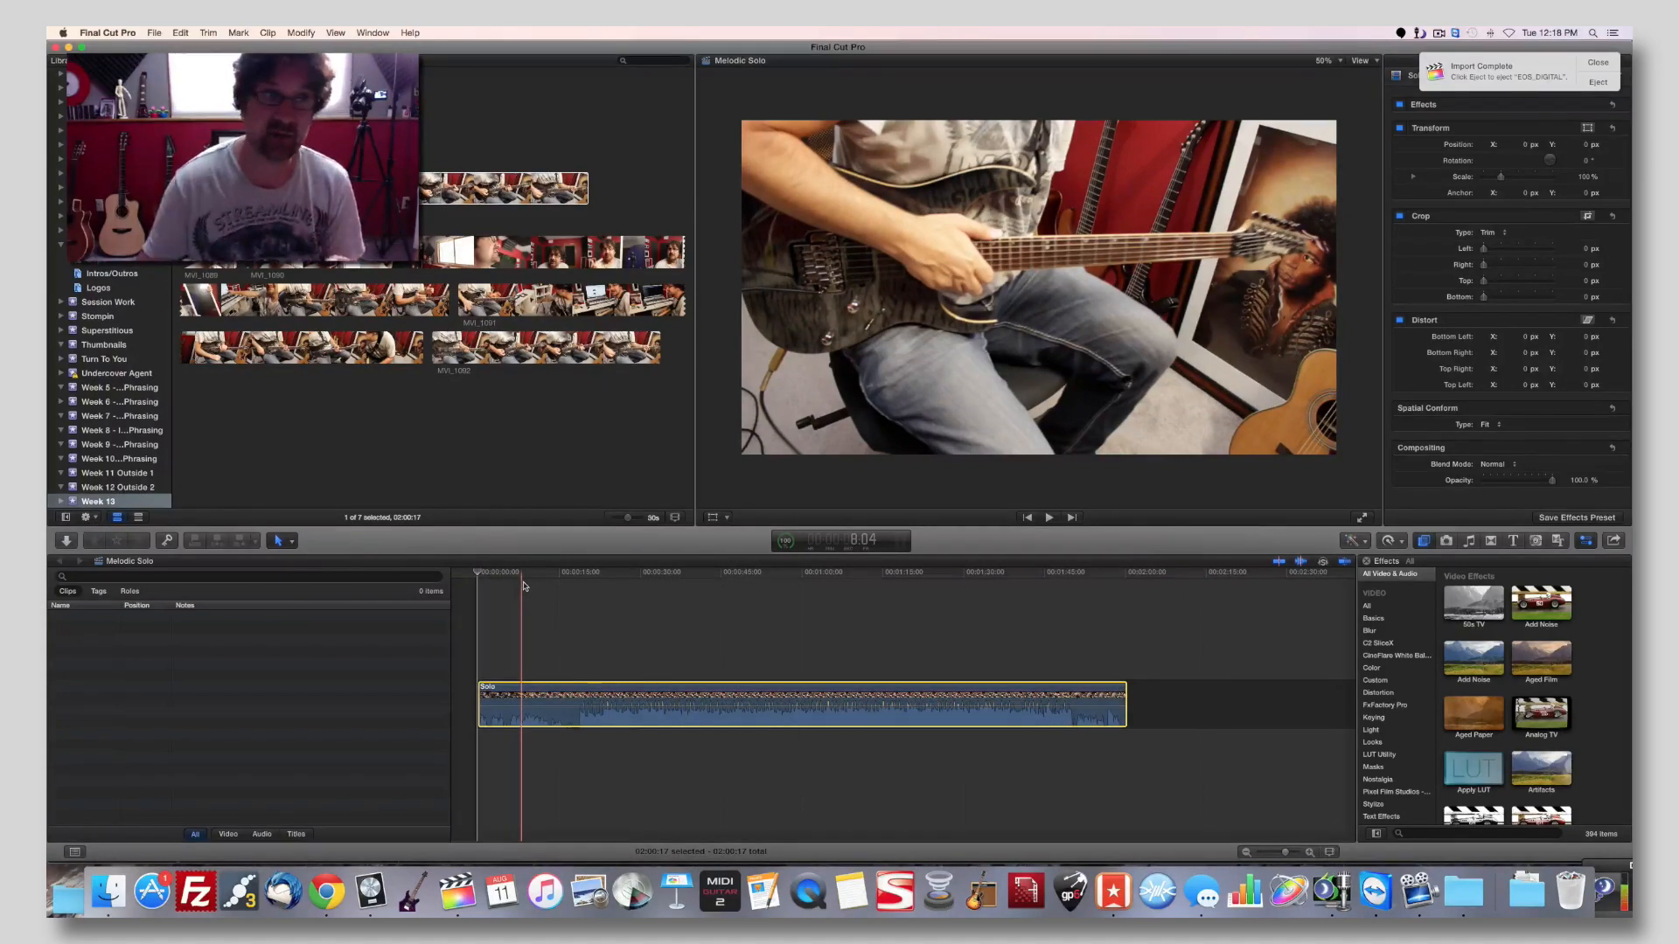
pyautogui.moveTo(284, 188); pyautogui.dragTo(689, 606)
pyautogui.click(689, 607)
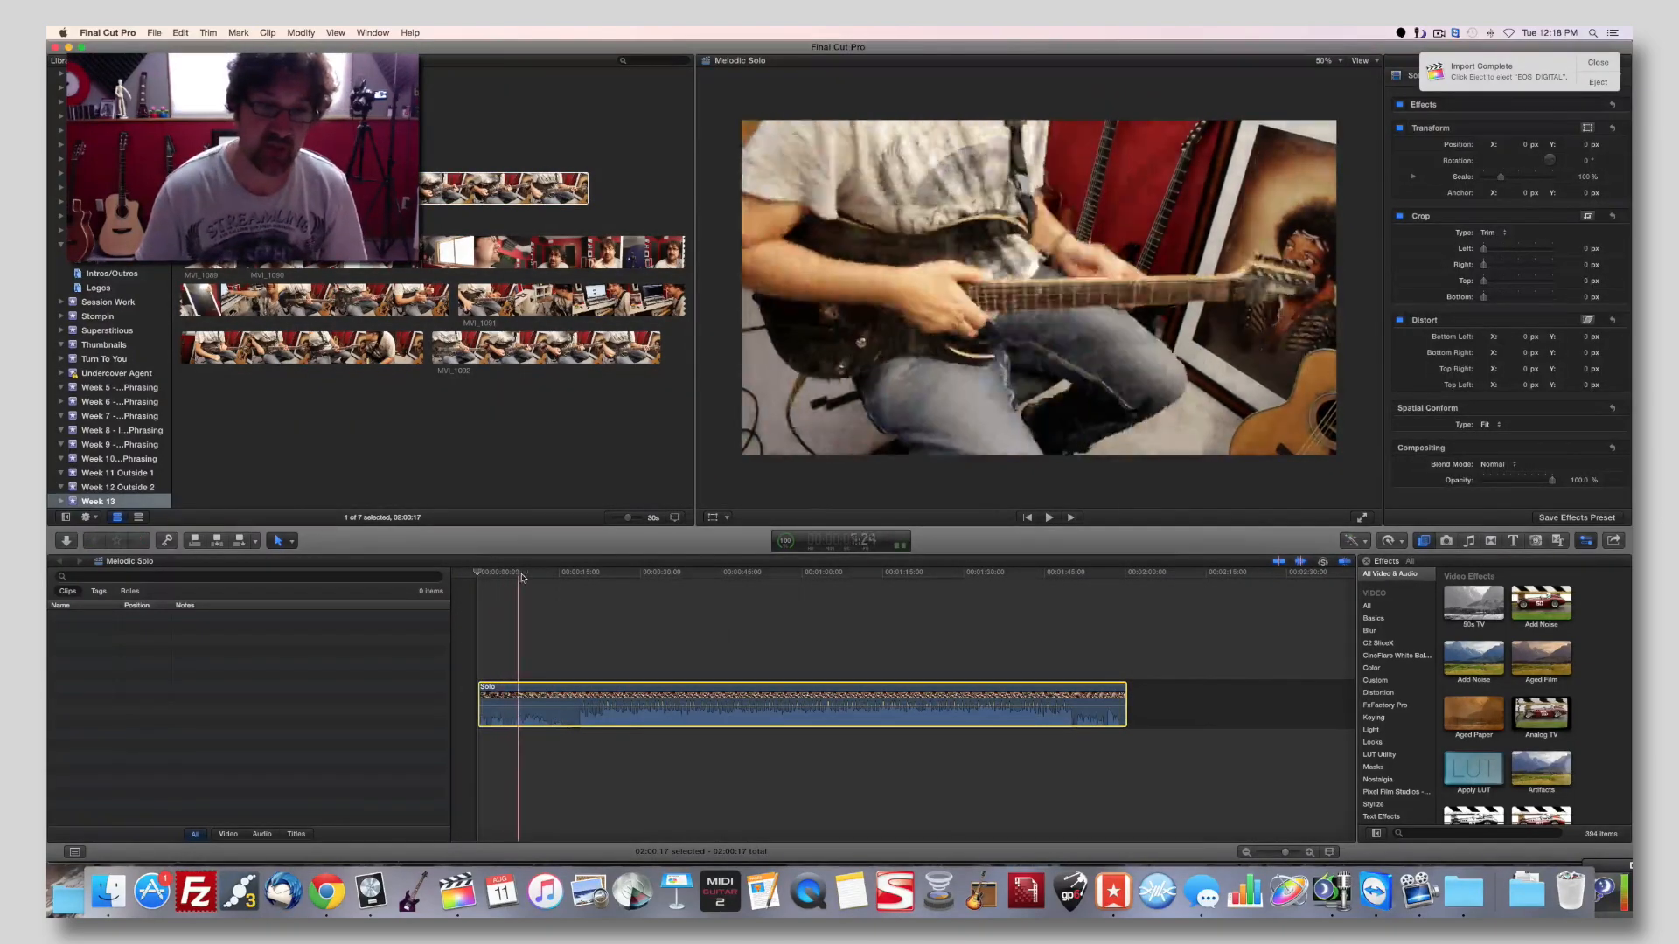
pyautogui.press('space')
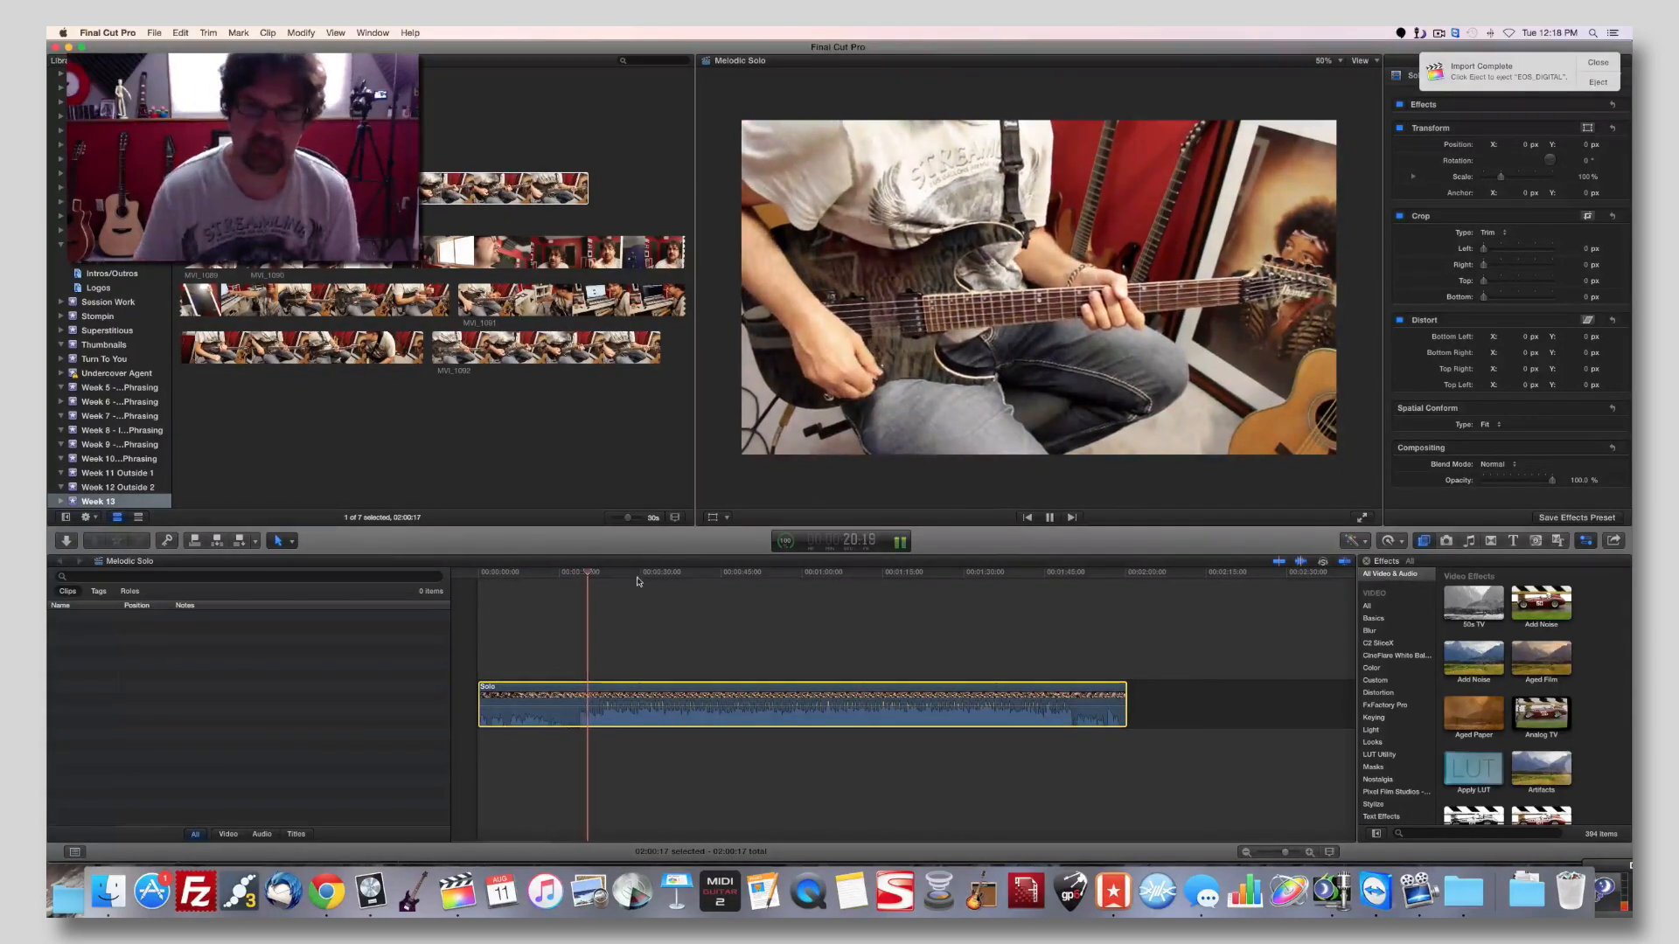
# Expand the Solo clip's audio components in the Melodic Solo timeline and briefly play it back.
pyautogui.moveTo(699, 595); pyautogui.dragTo(703, 716)
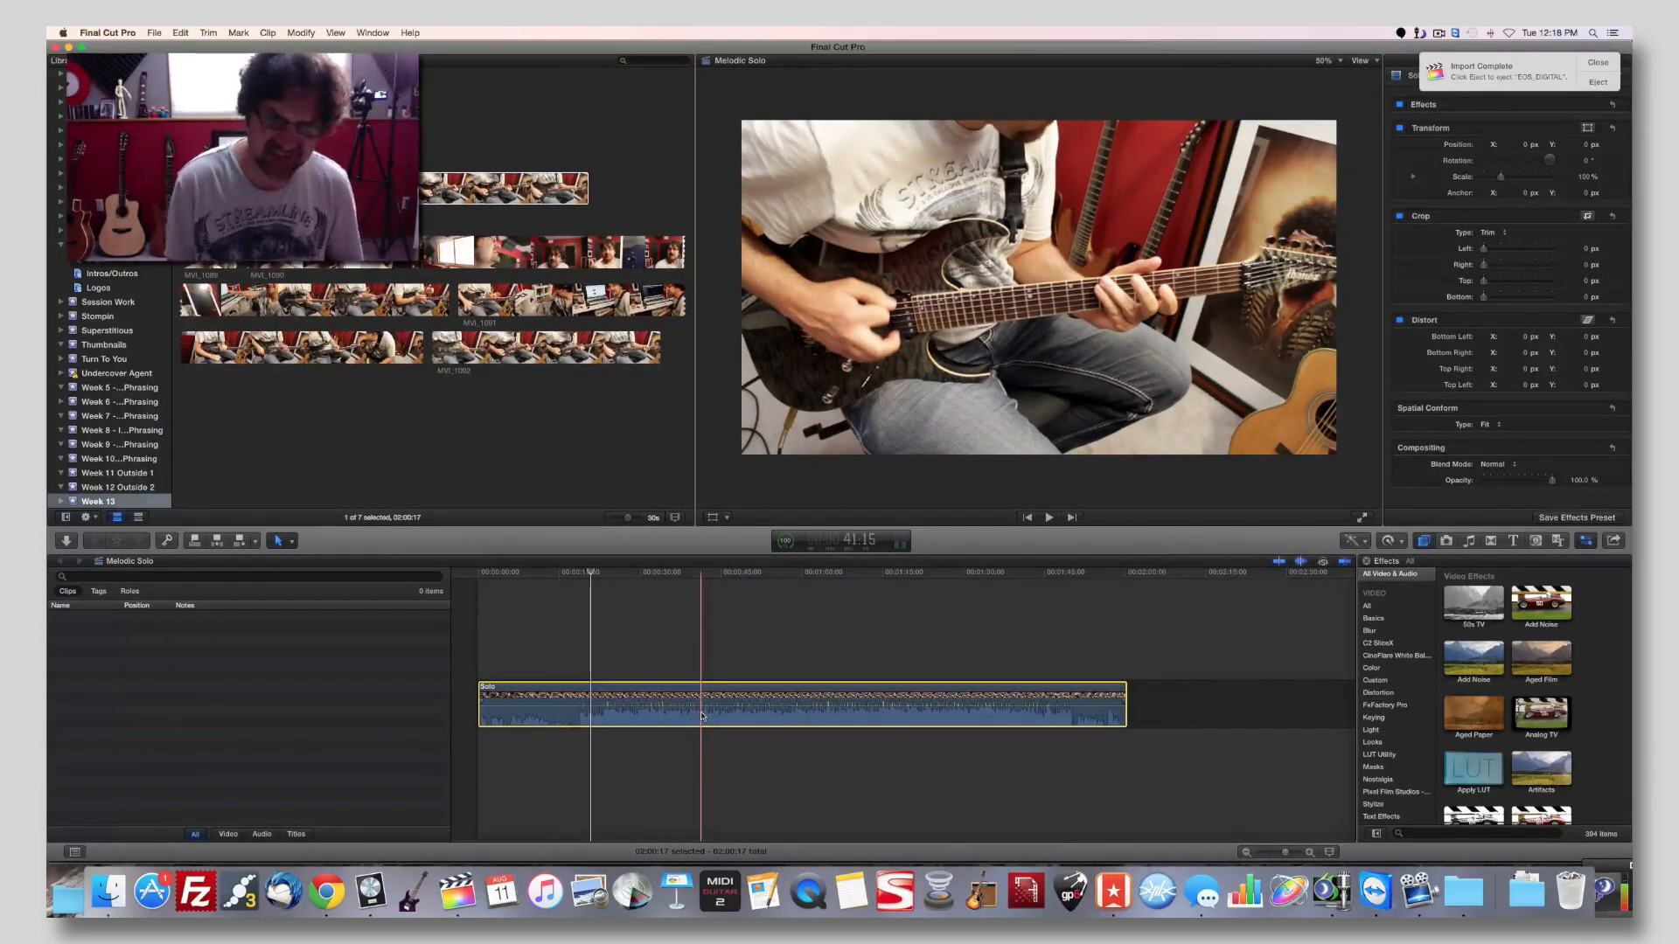
pyautogui.hotkey('ctrl', 'alt', 's')
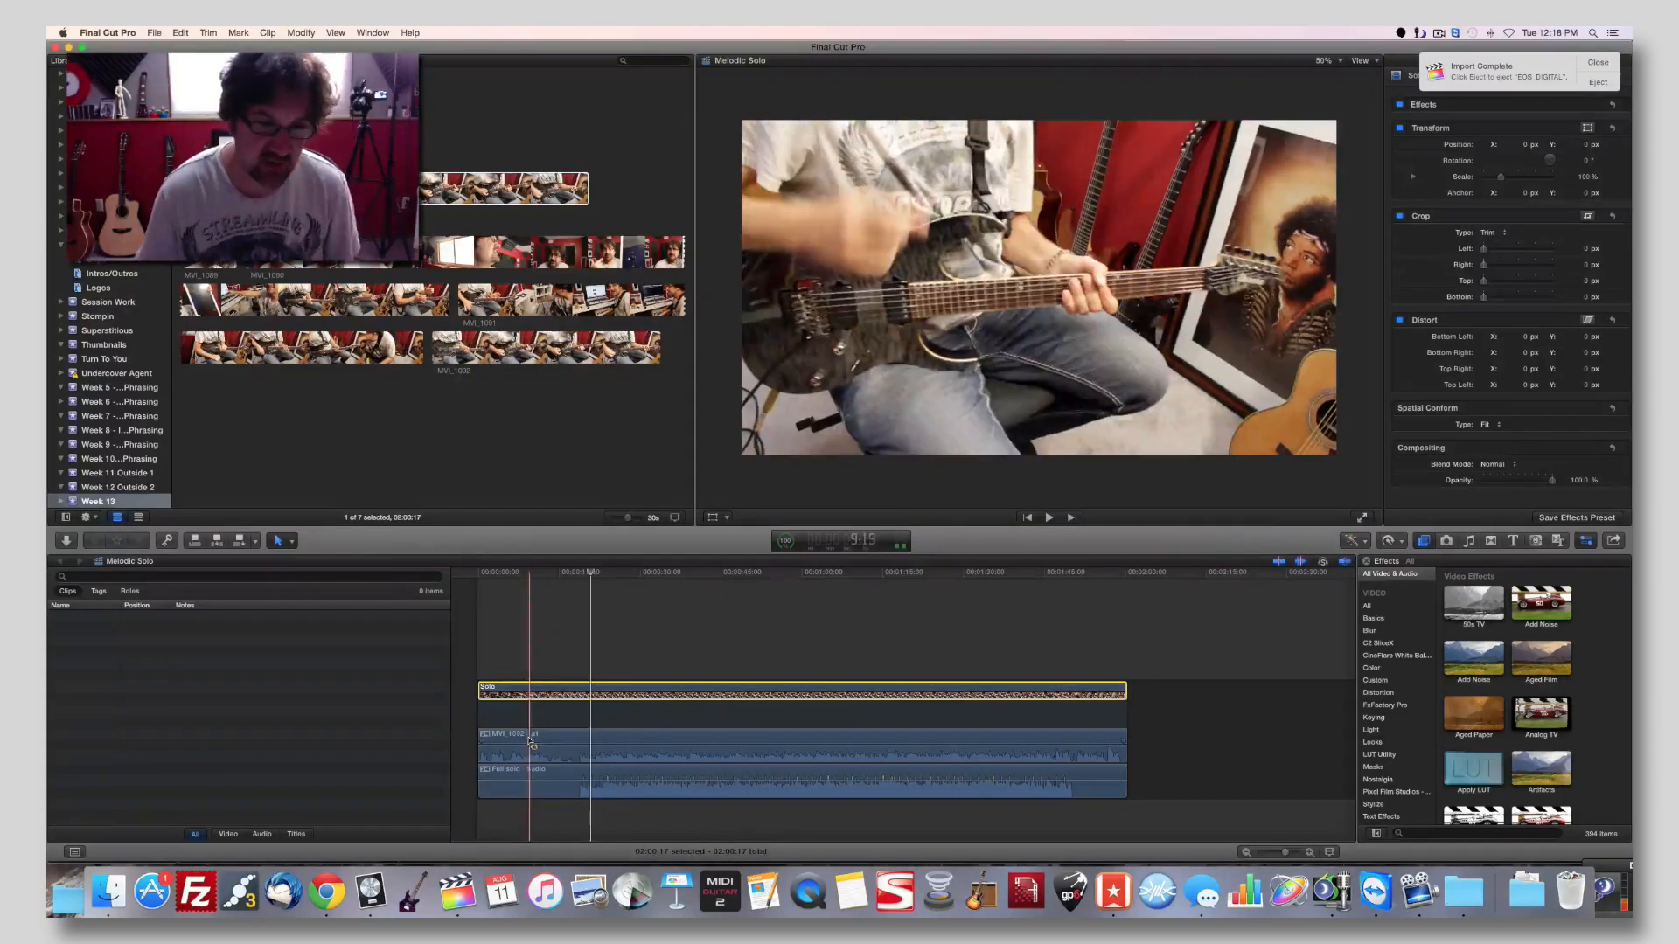
pyautogui.press('space')
# Try lowering the Full solo audio level, play from about 32 seconds, and raise the level back up.
pyautogui.press('space')
pyautogui.moveTo(649, 781); pyautogui.dragTo(648, 813)
pyautogui.click(649, 574)
pyautogui.press('space')
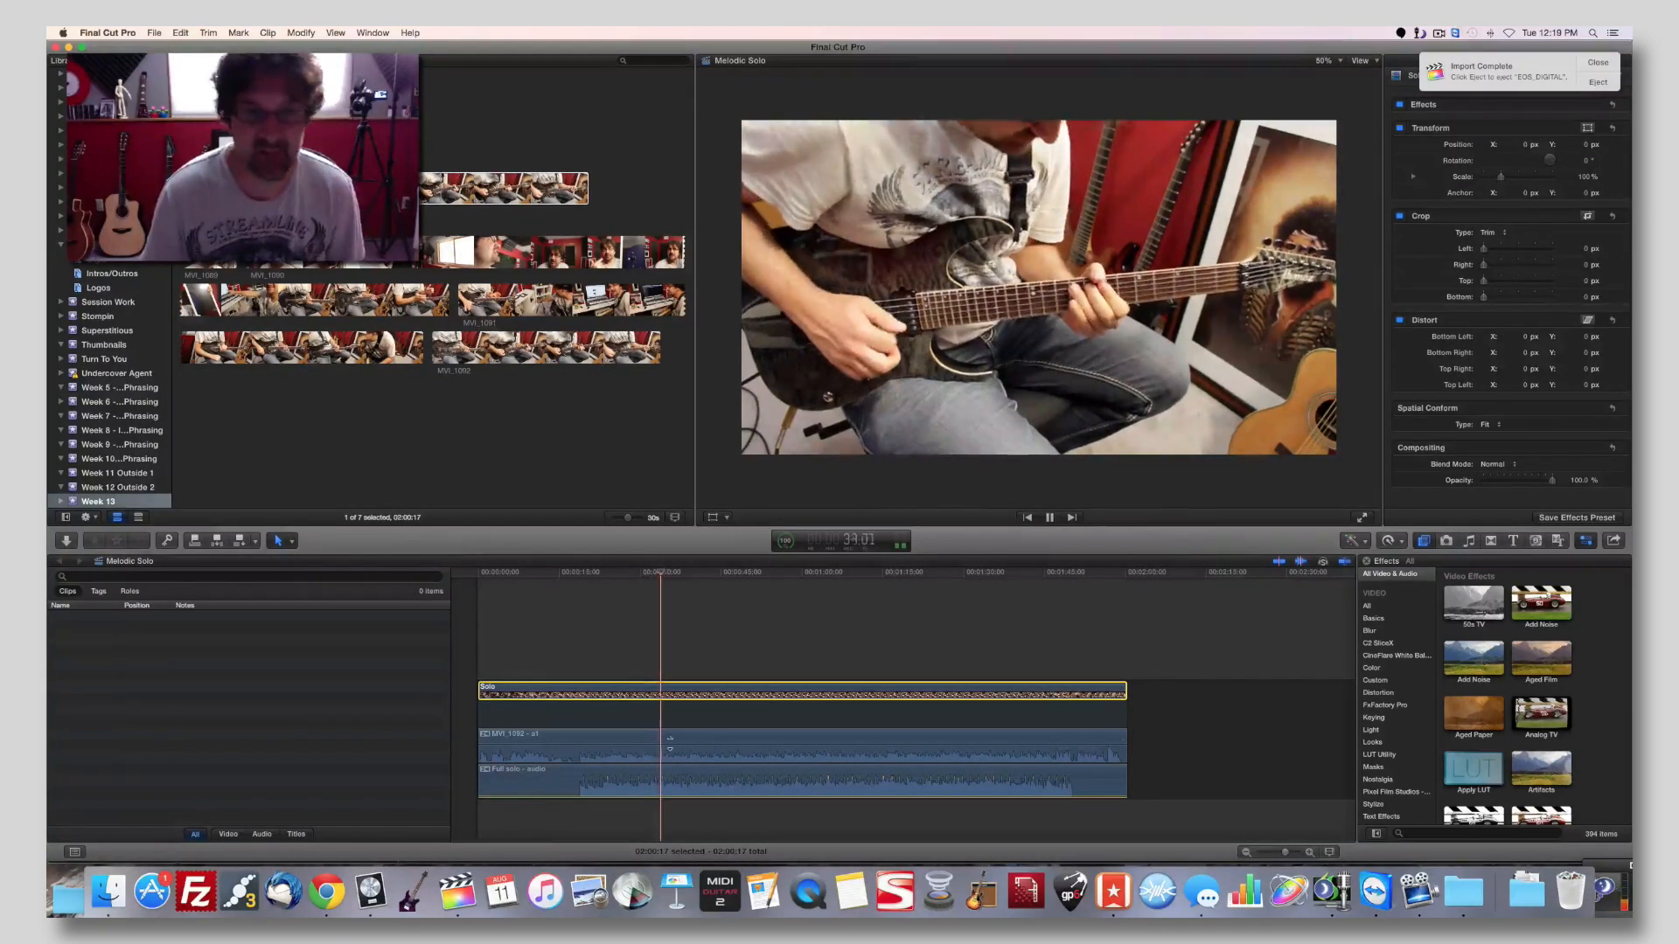
pyautogui.press('space')
pyautogui.moveTo(668, 798)
pyautogui.moveTo(668, 796); pyautogui.dragTo(672, 781)
# Dismiss the import notification and set the Full solo audio component's volume to 0.
pyautogui.click(1600, 63)
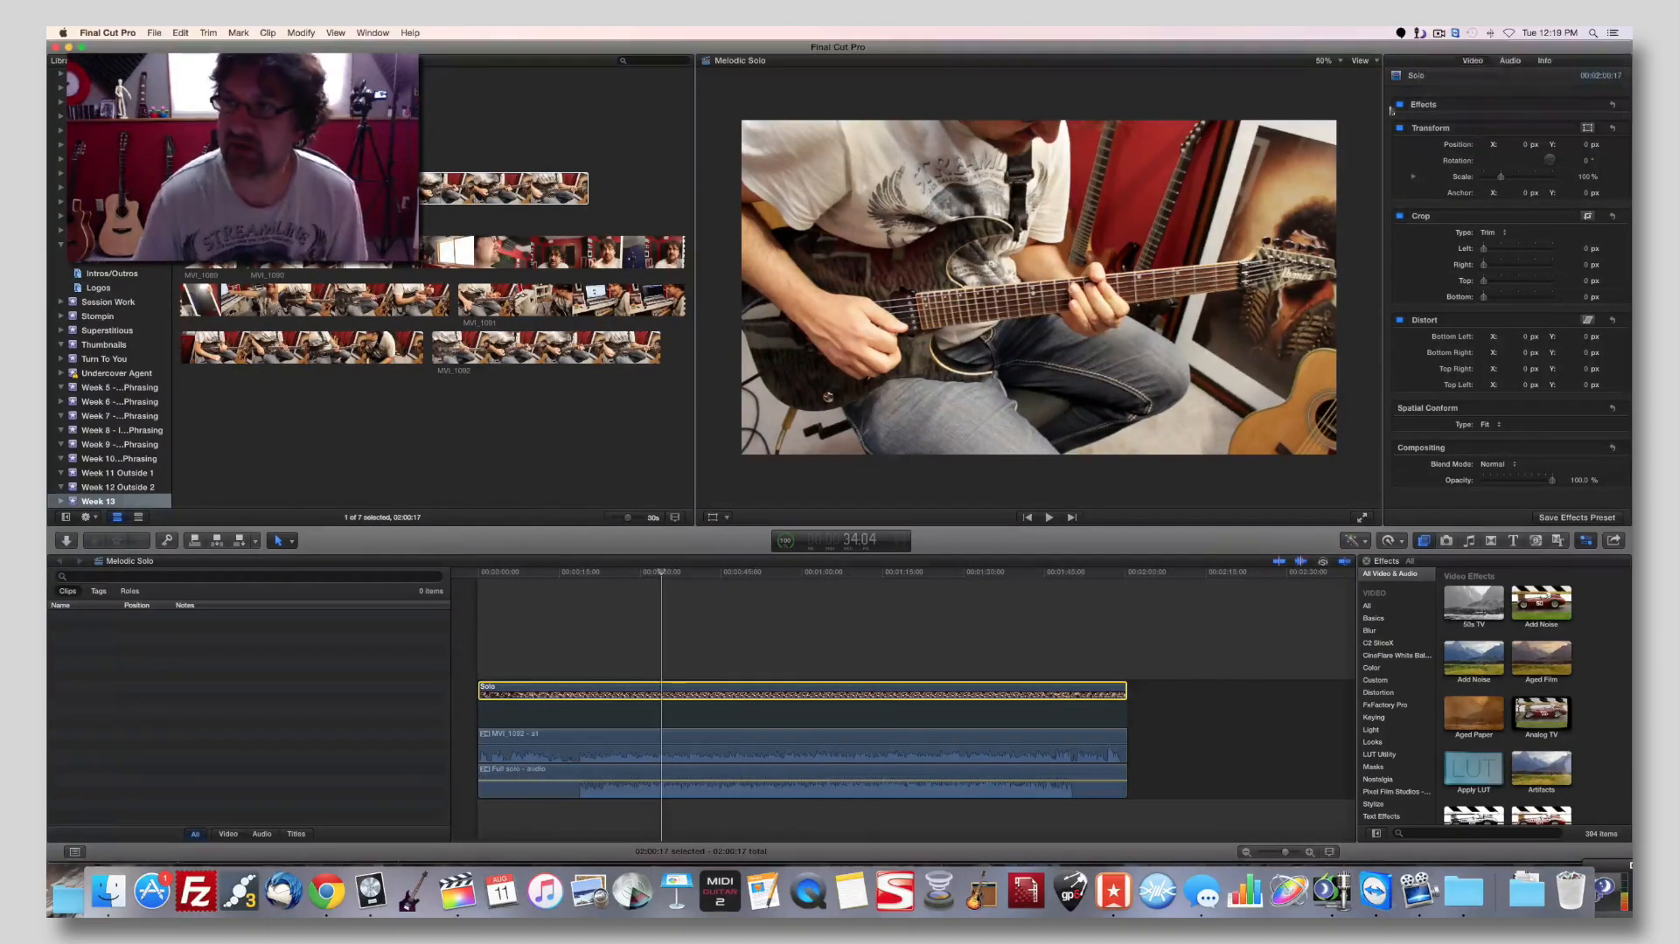
pyautogui.click(1509, 62)
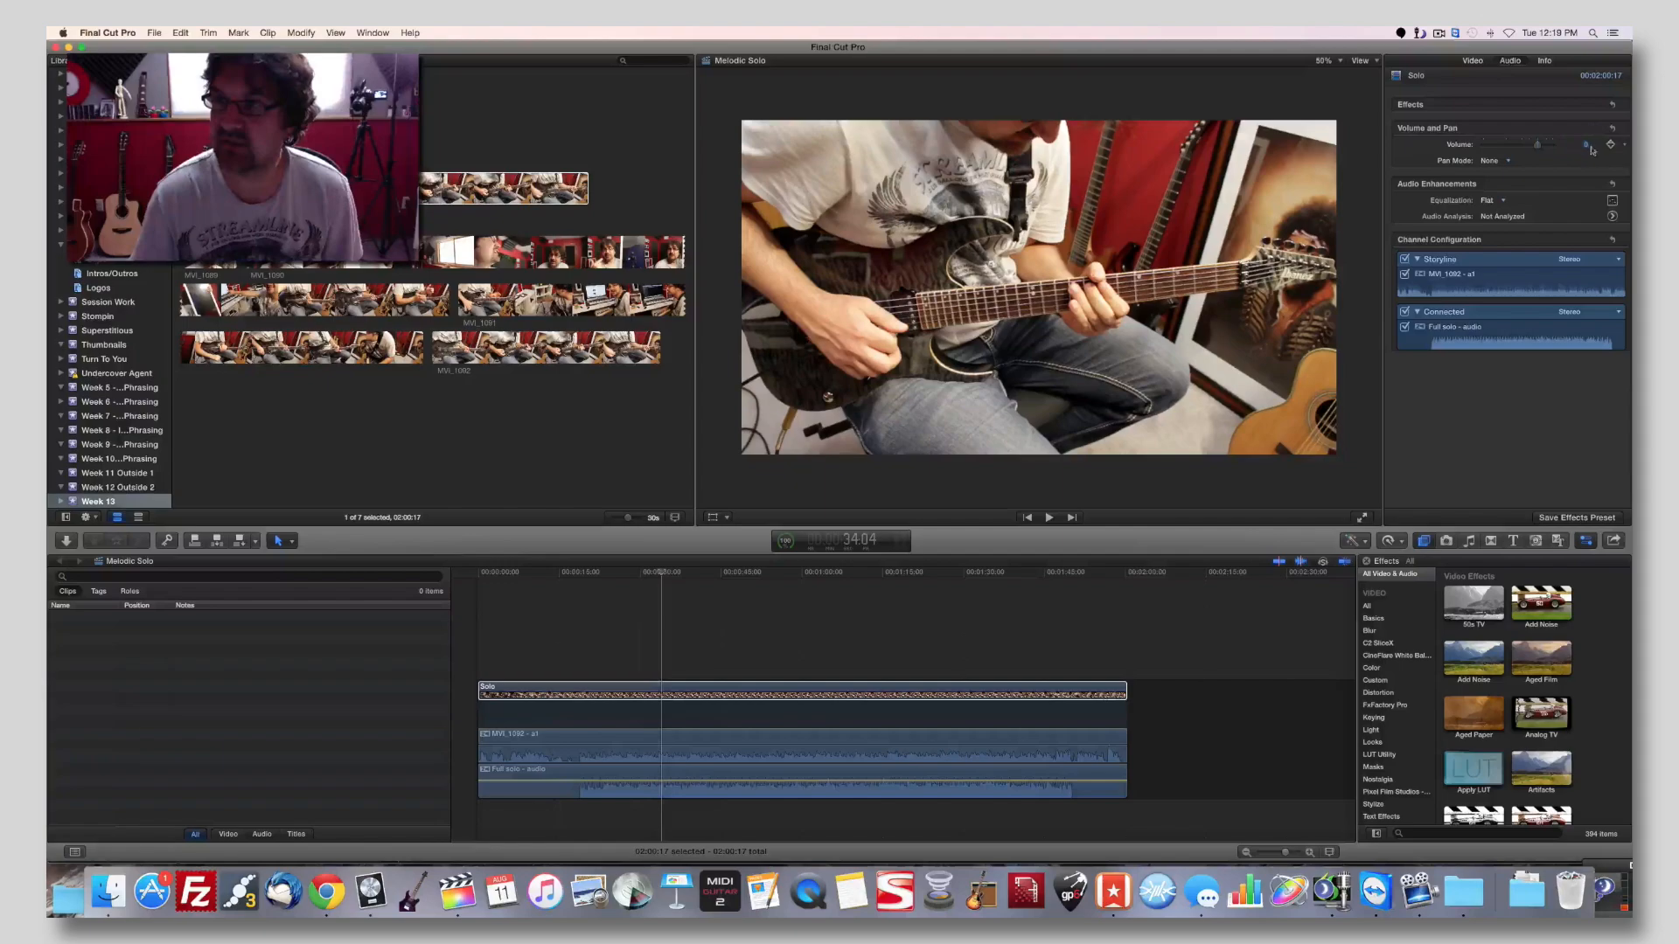
pyautogui.moveTo(861, 782)
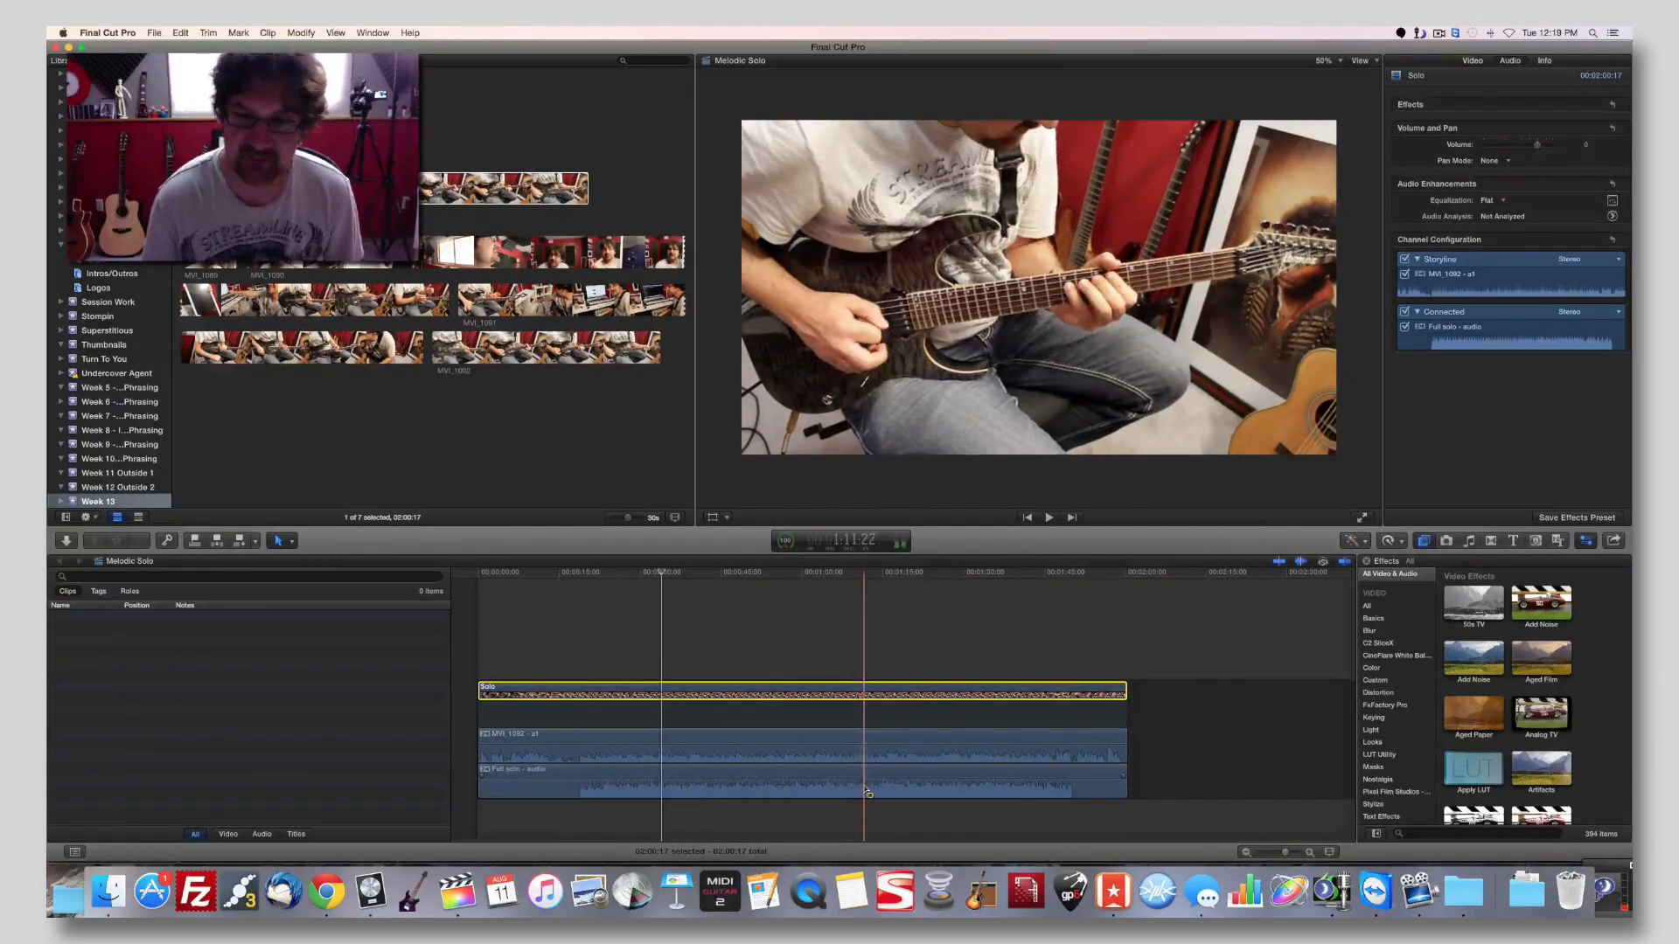
pyautogui.click(865, 789)
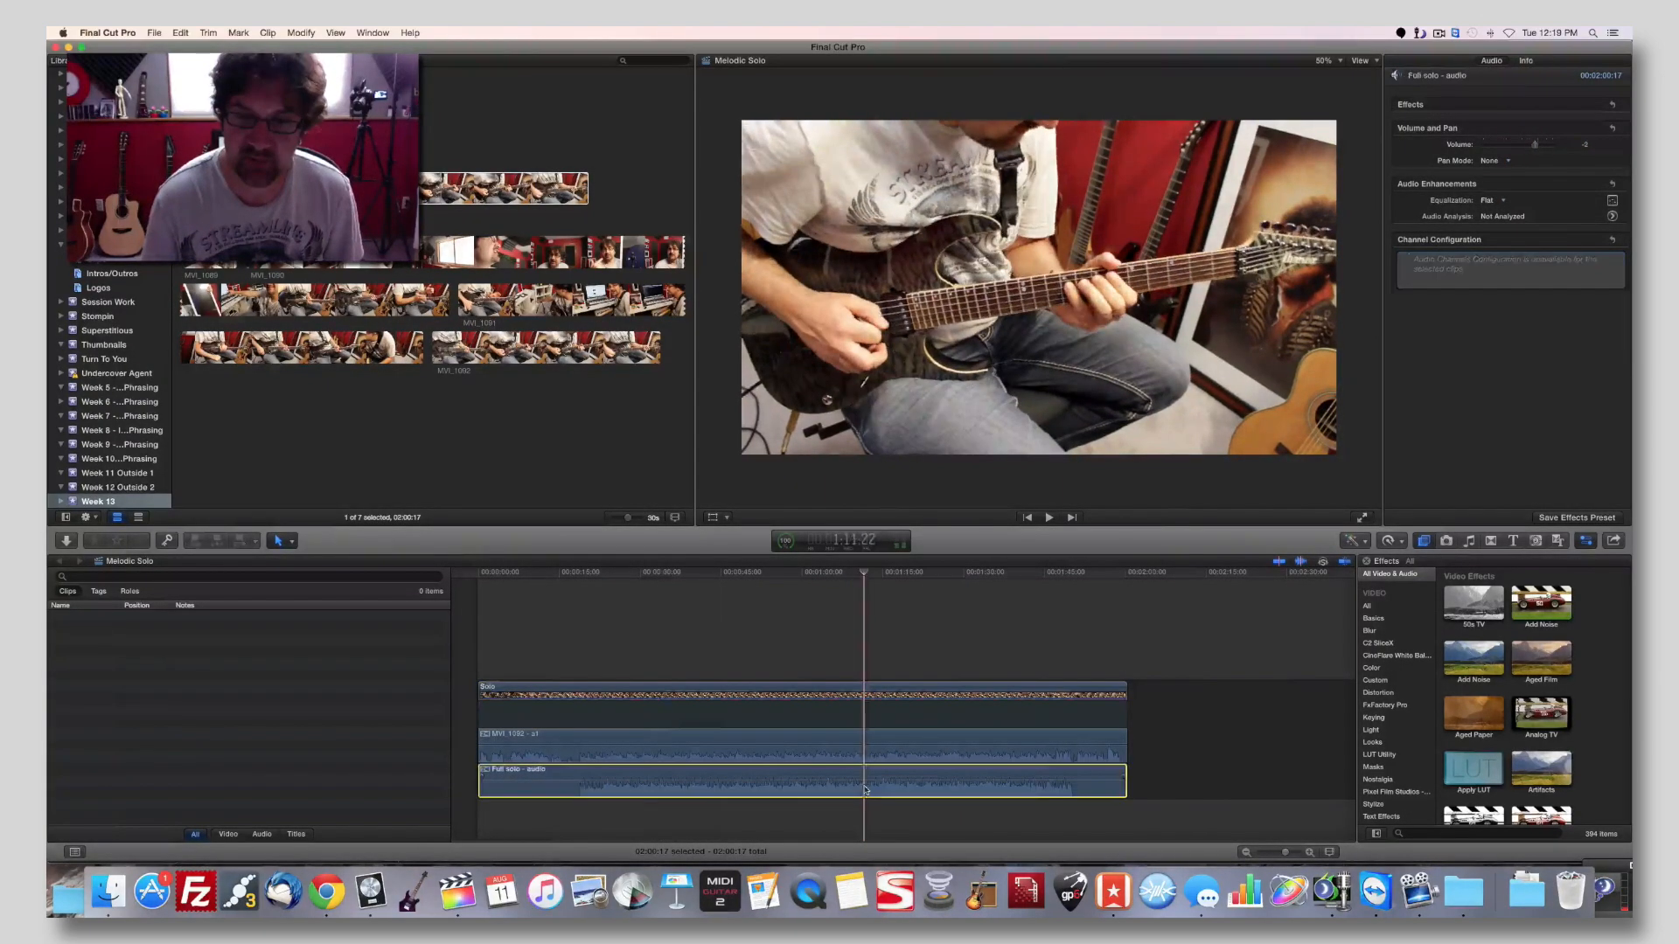
pyautogui.click(1587, 145)
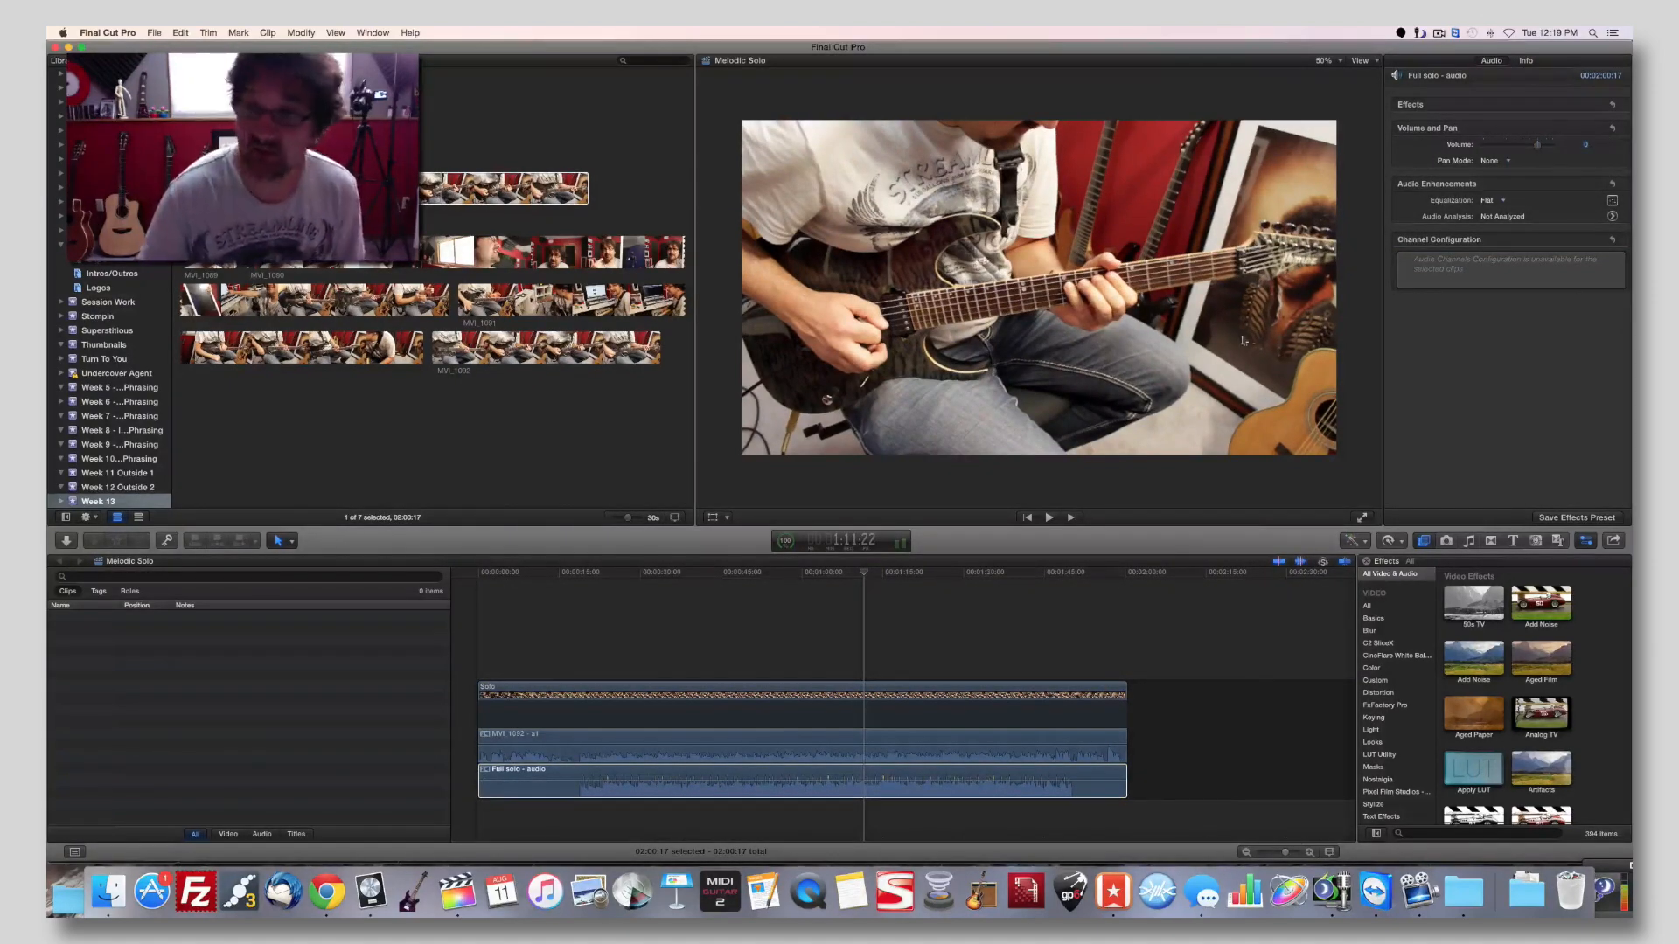
# Silence the MVI_1092 camera audio by lowering its volume level to the minimum.
pyautogui.click(754, 745)
pyautogui.moveTo(686, 743)
pyautogui.moveTo(686, 741); pyautogui.dragTo(685, 773)
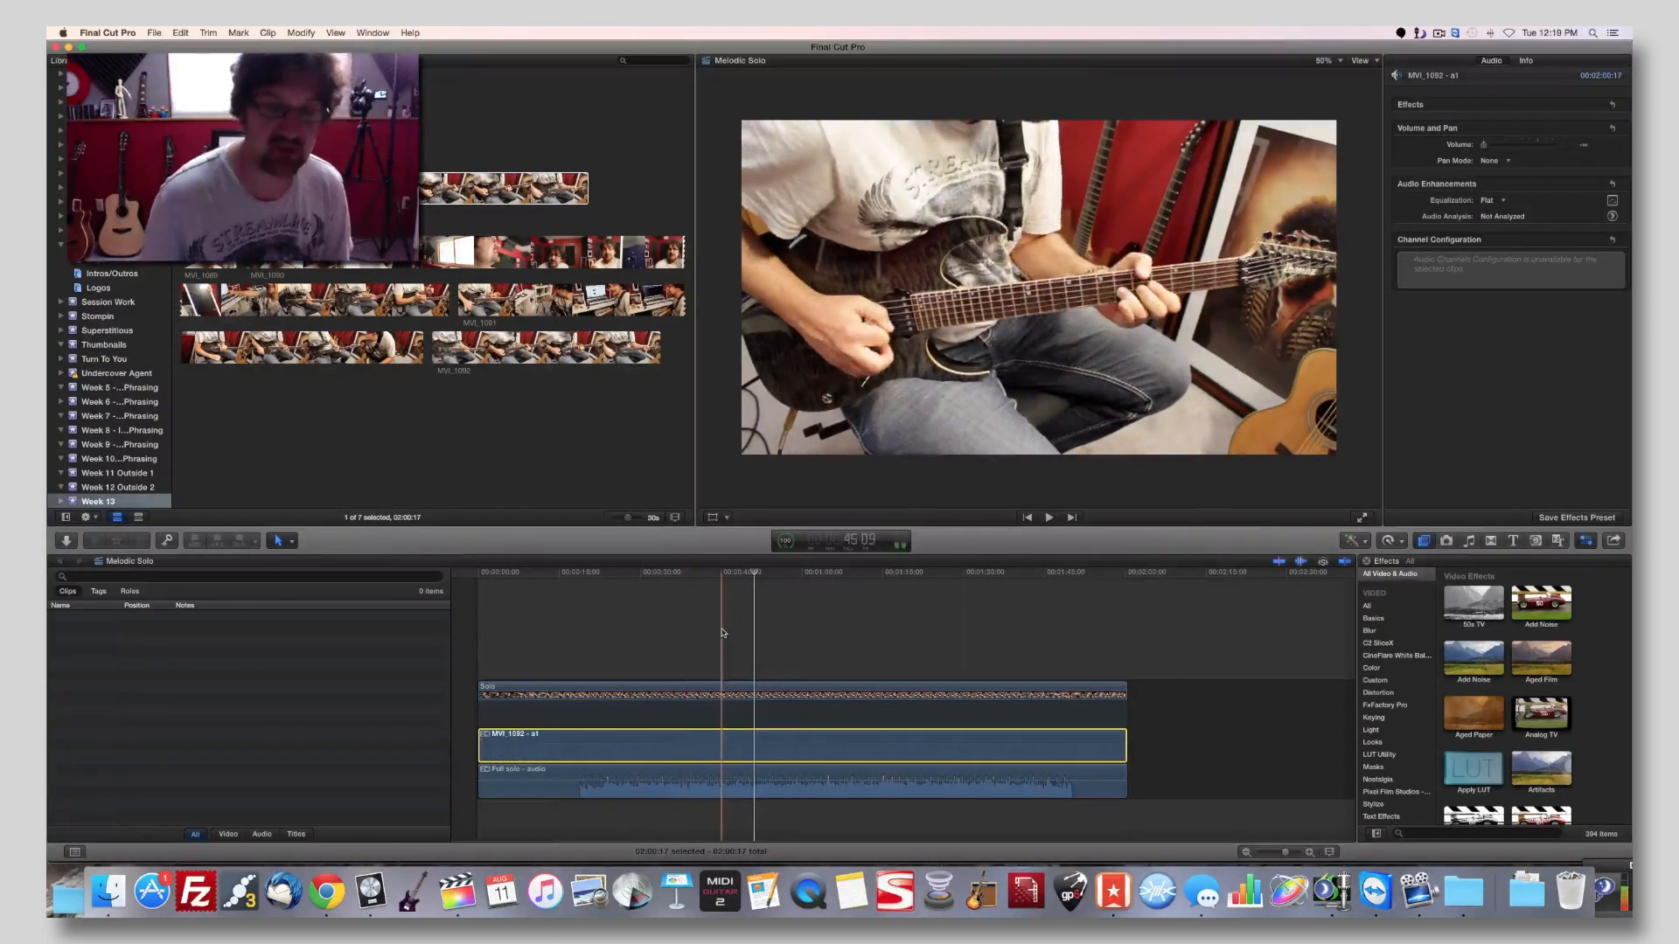
# Cut the lead-in from the start of the Solo clip by deleting everything before about 18:19.
pyautogui.click(573, 577)
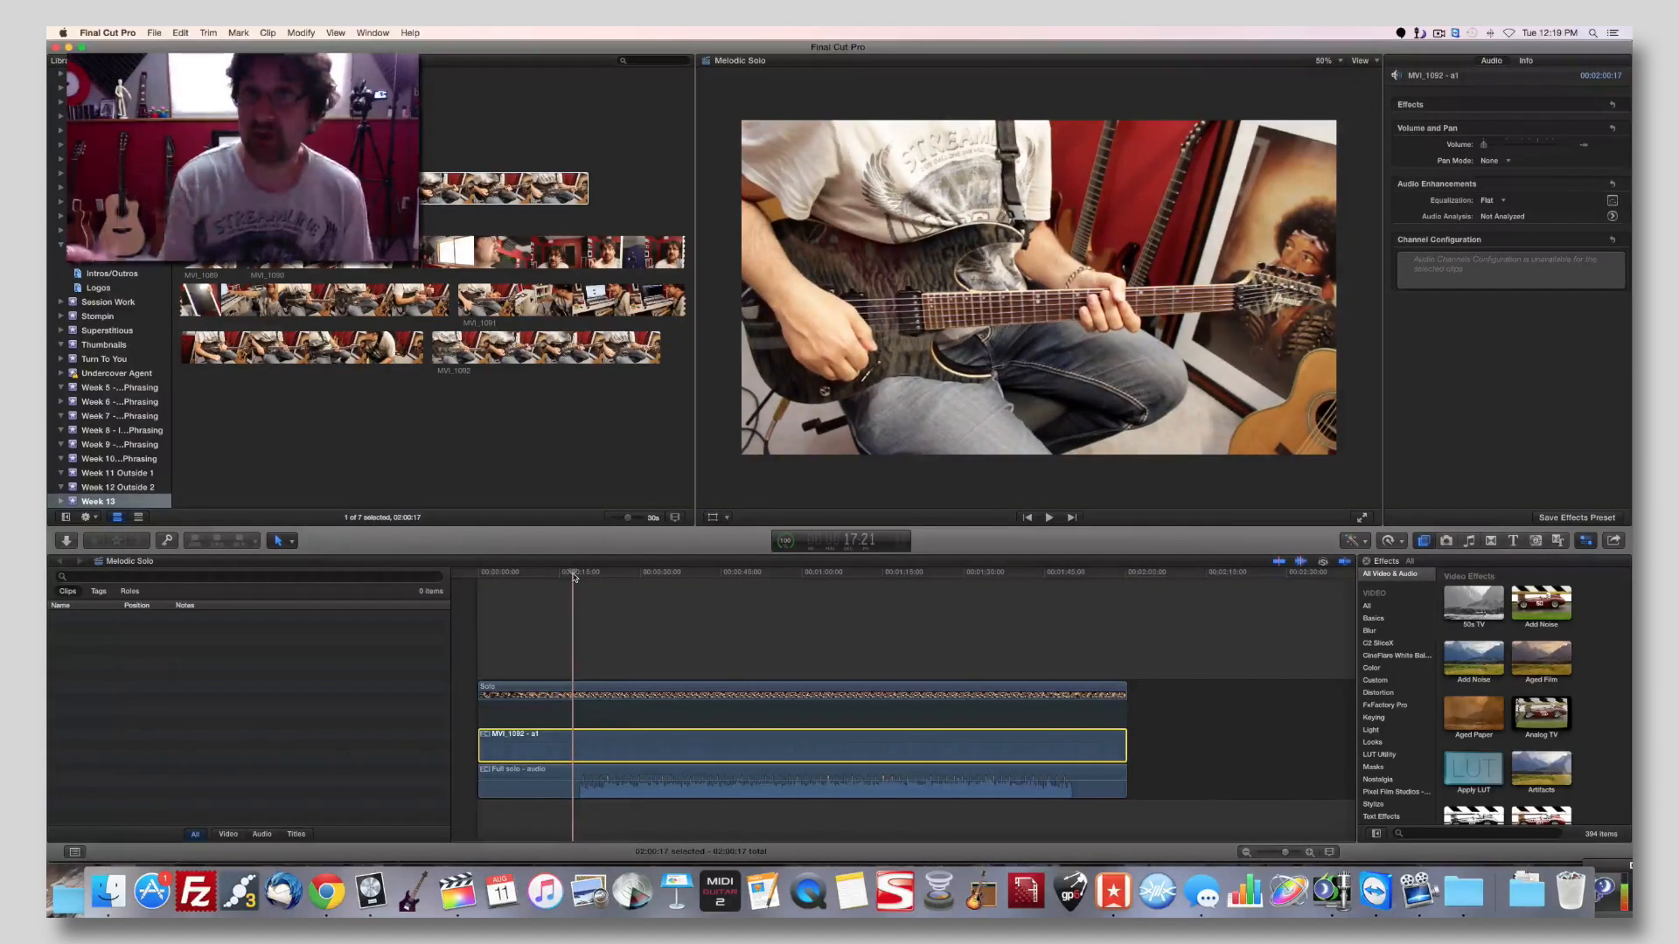
pyautogui.press('space')
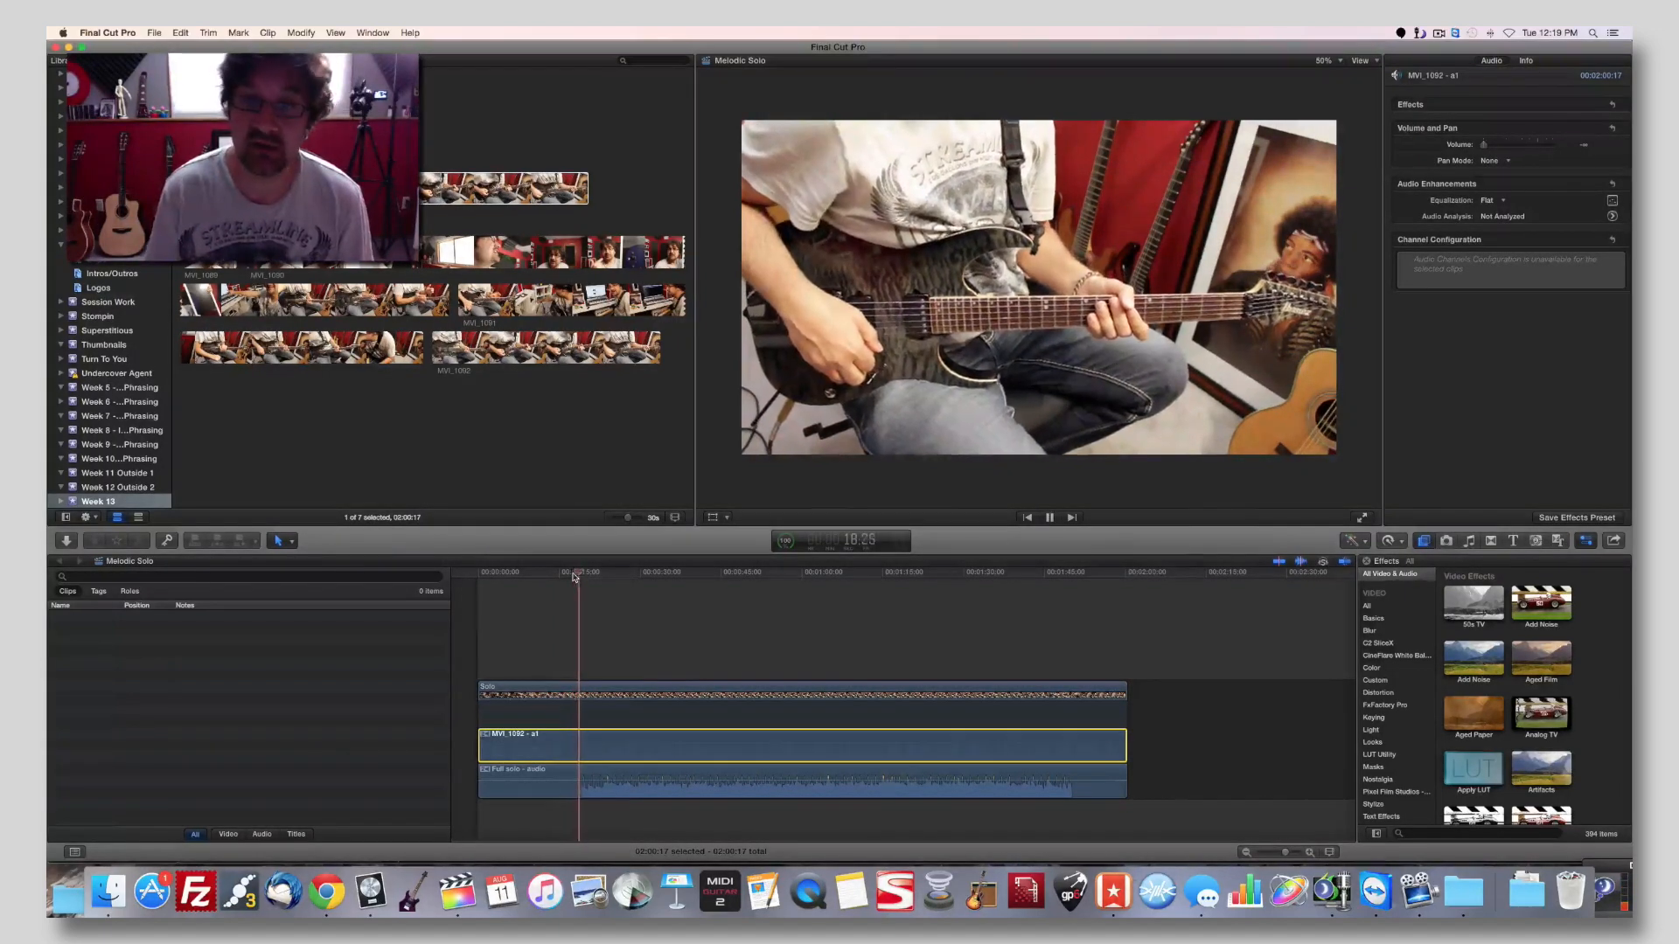
pyautogui.press('Left')
pyautogui.press('Left')
pyautogui.press('Left')
pyautogui.press('Left')
pyautogui.press('Left')
pyautogui.press('Left')
pyautogui.press('Left')
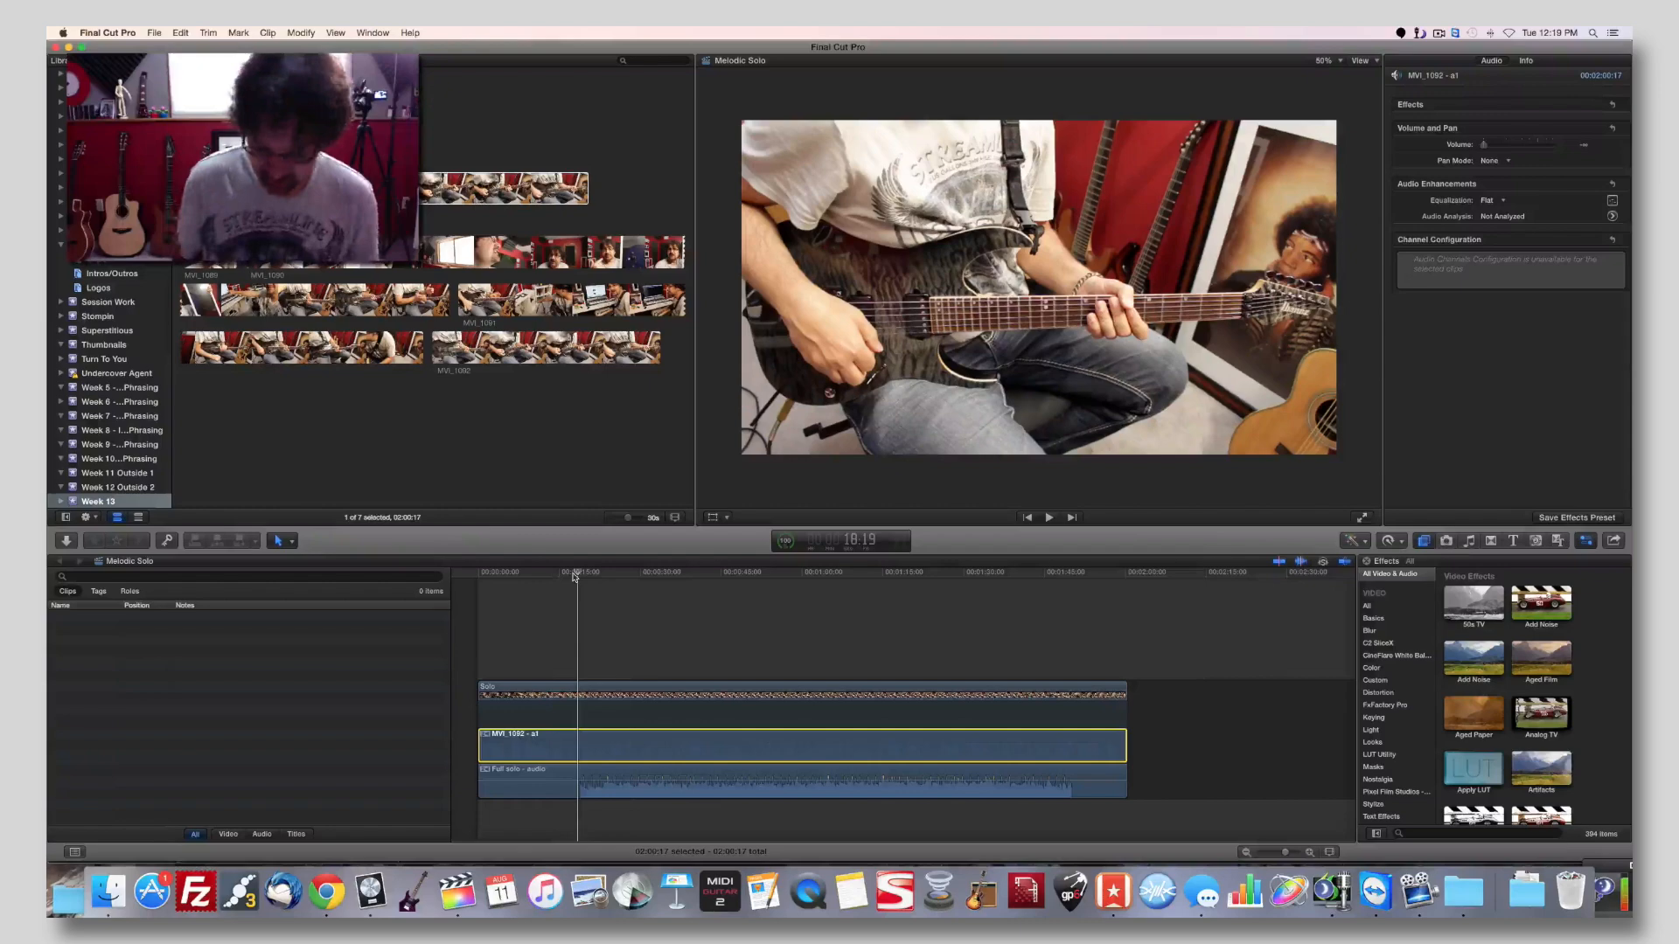
pyautogui.press('o')
pyautogui.press('Delete')
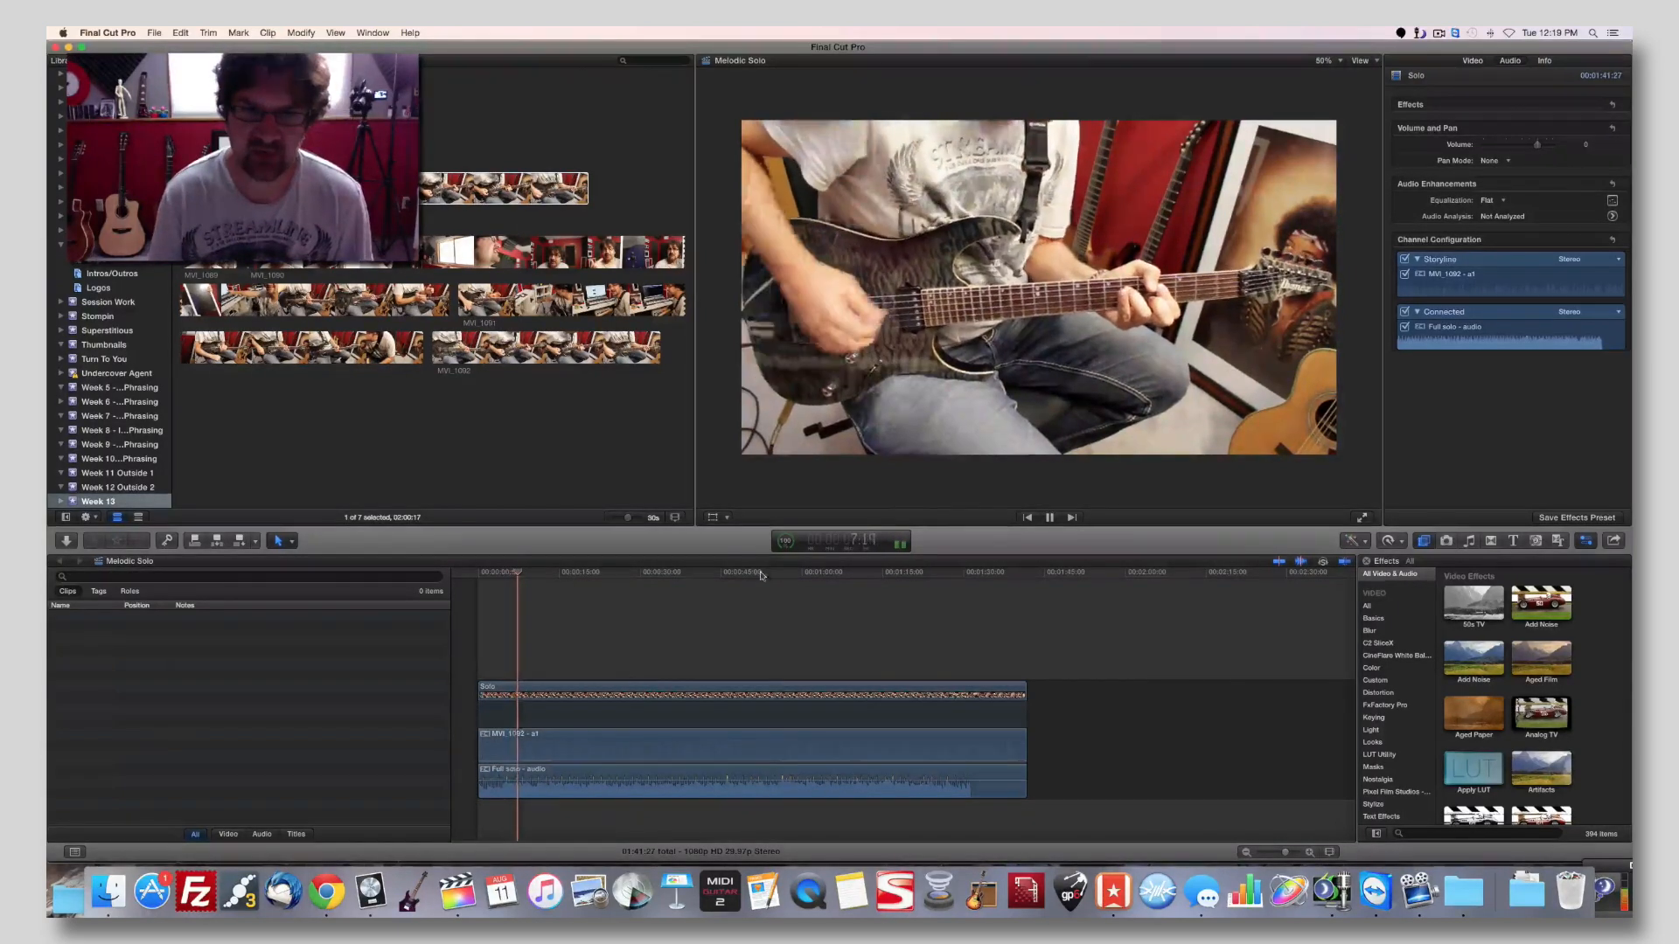
# Play through to the solo's ending and delete the rest of the Solo clip from 1:26:15 onward.
pyautogui.press('space')
pyautogui.press('space')
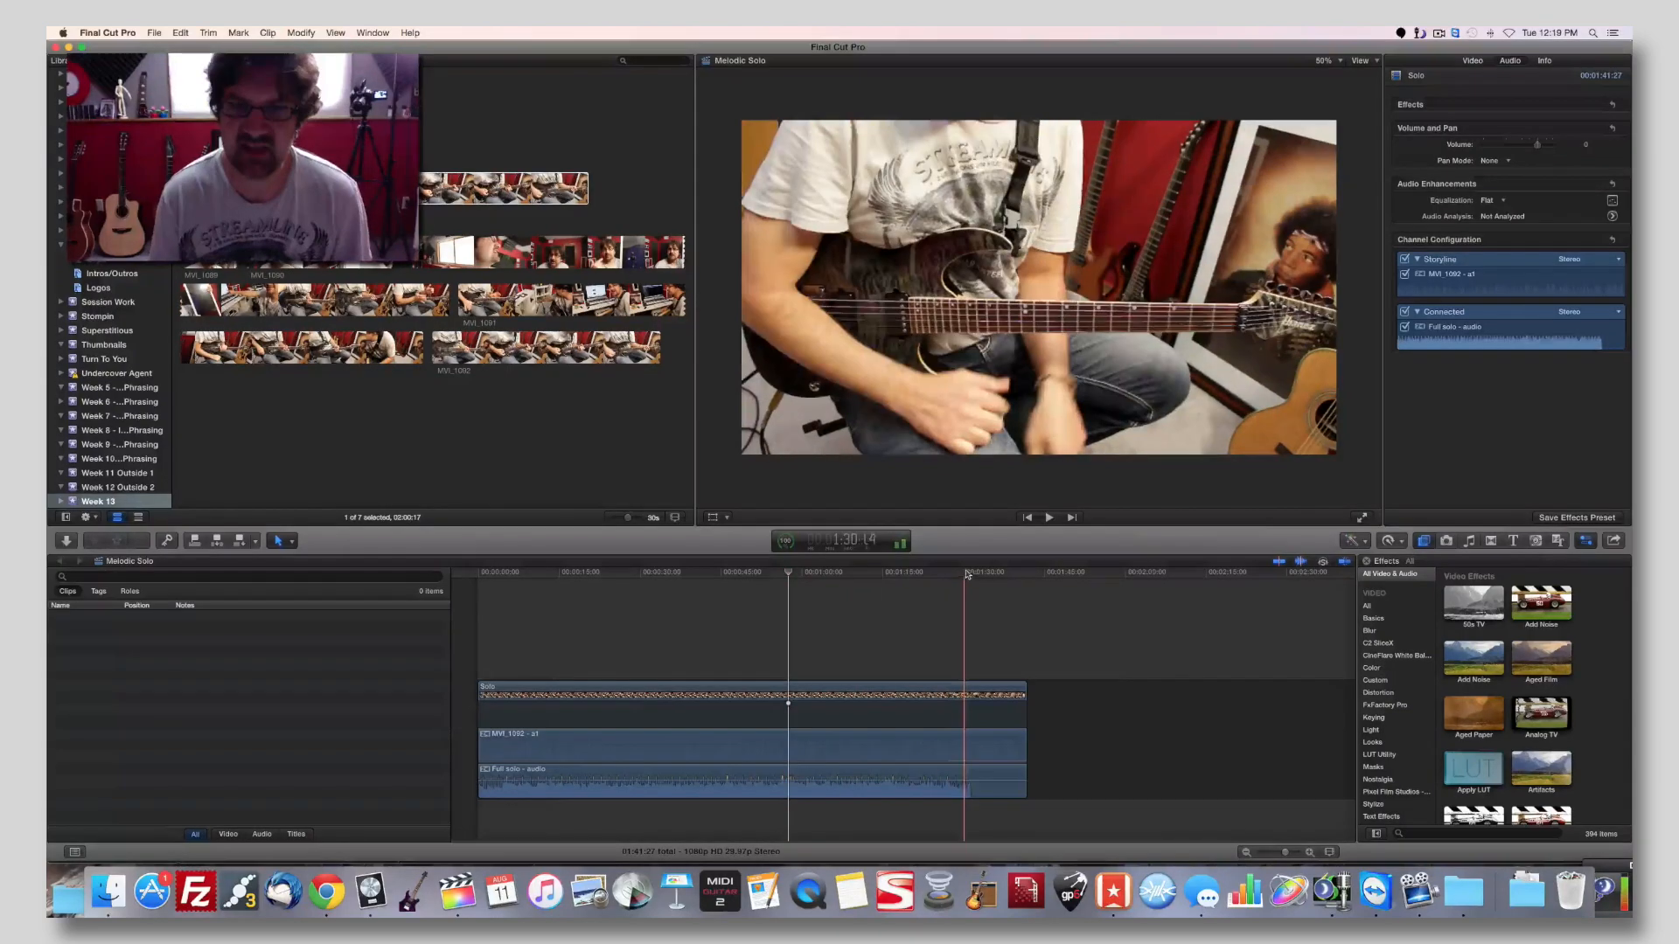
pyautogui.press('space')
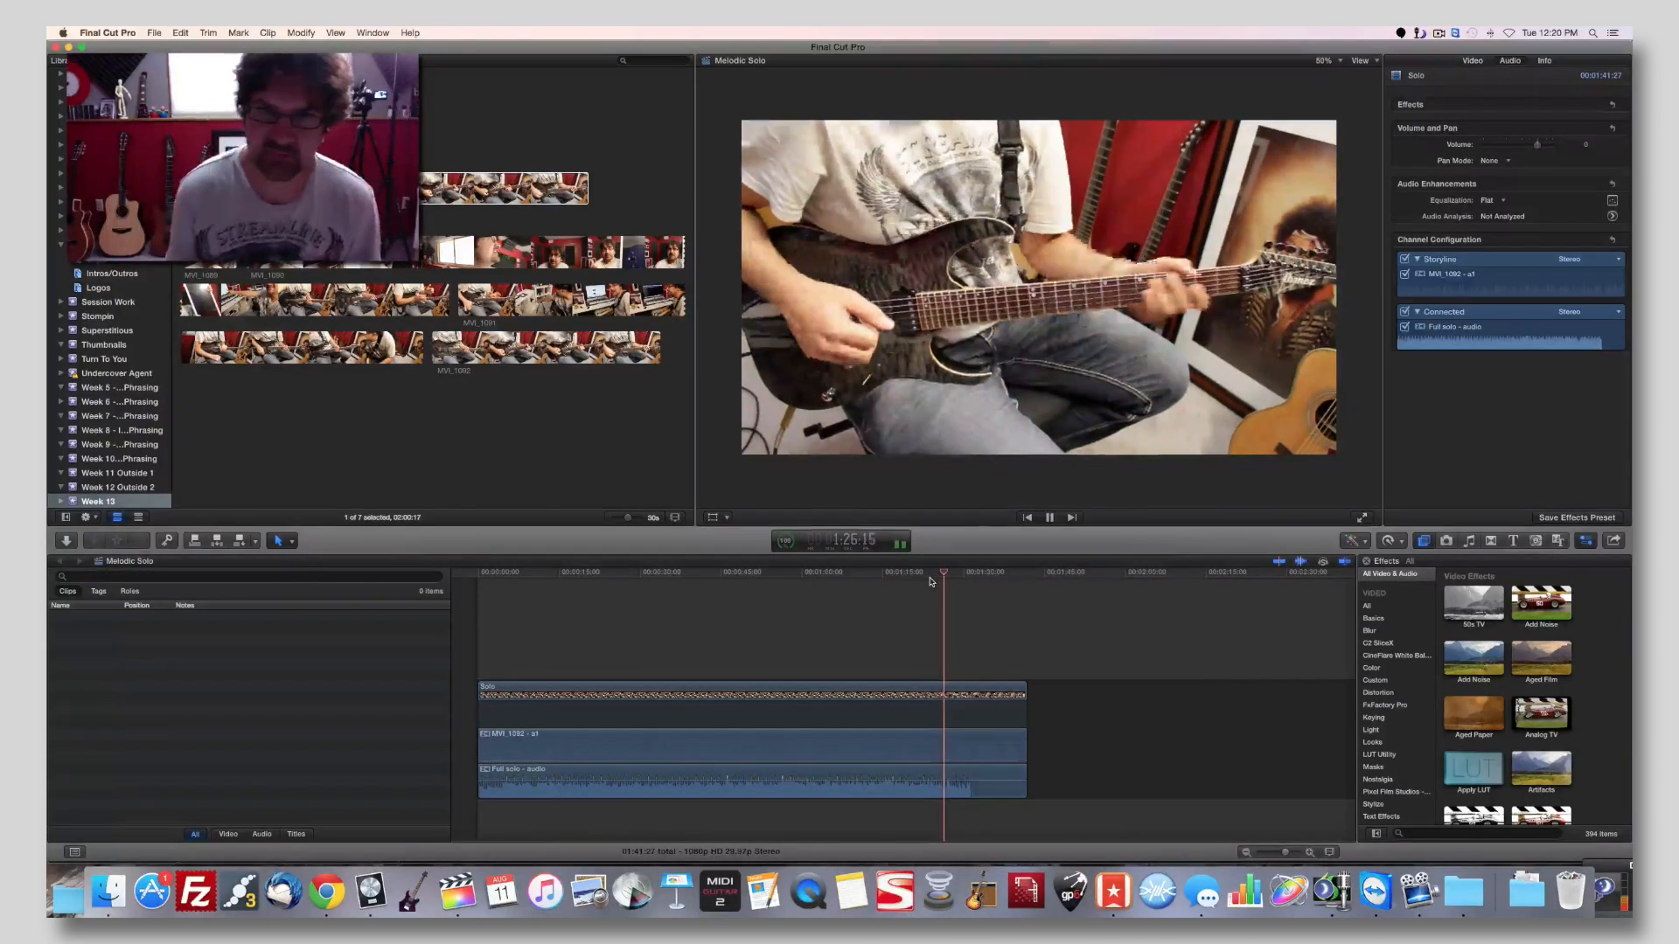
pyautogui.press('space')
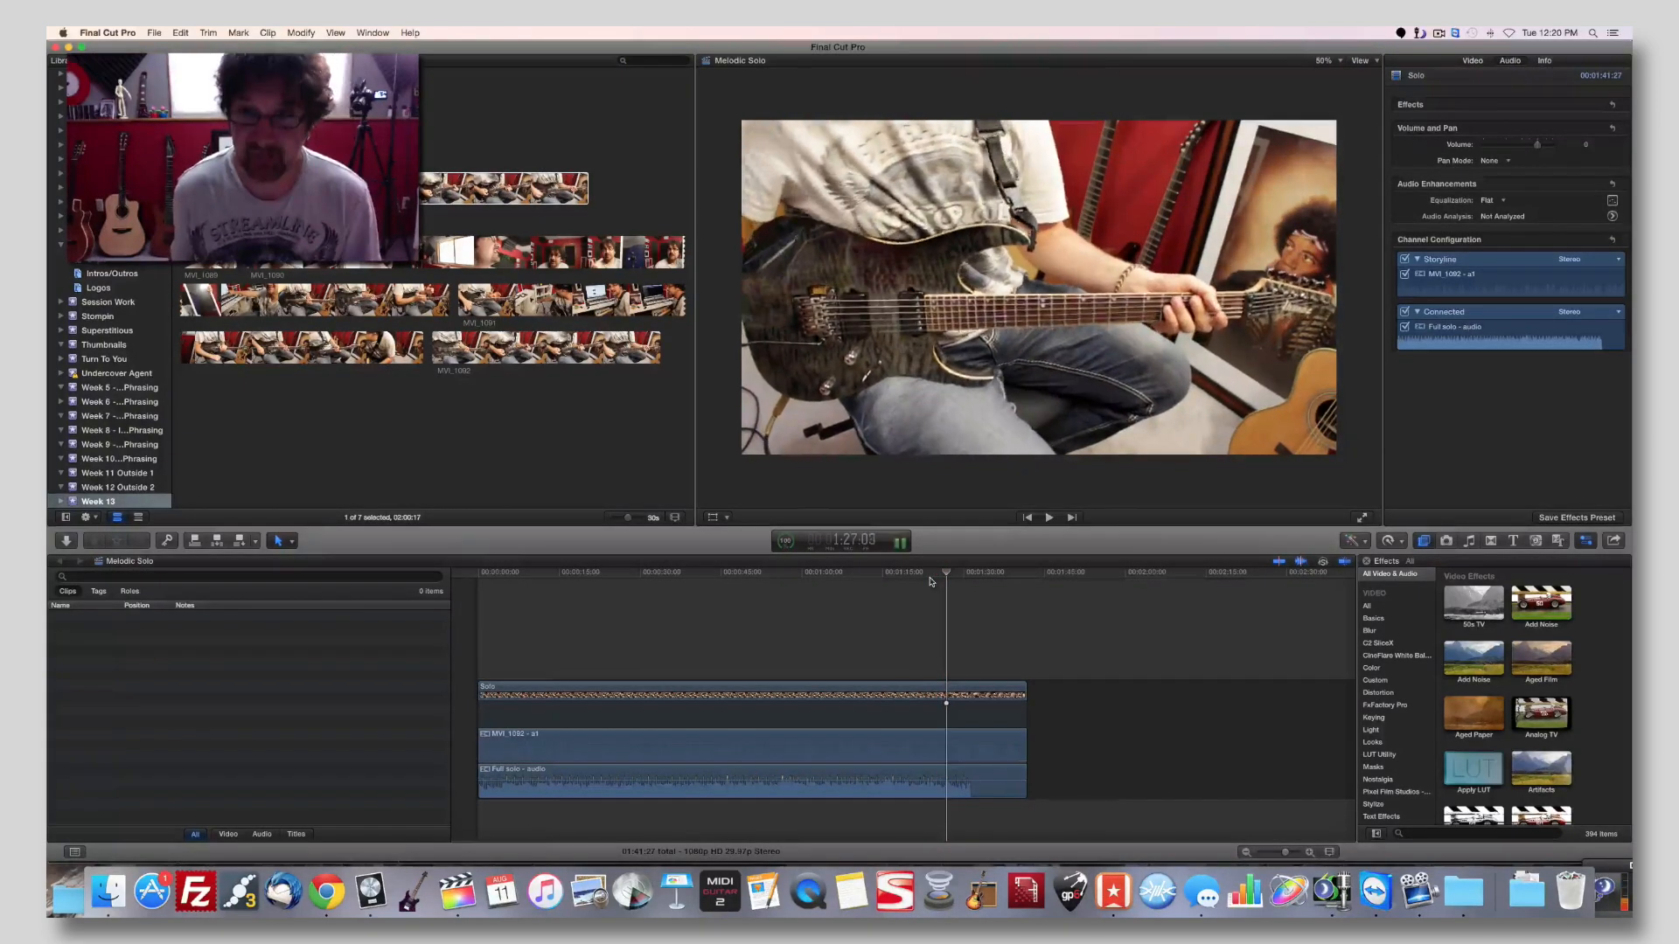
pyautogui.press('Left')
pyautogui.press('Left')
pyautogui.press('Left')
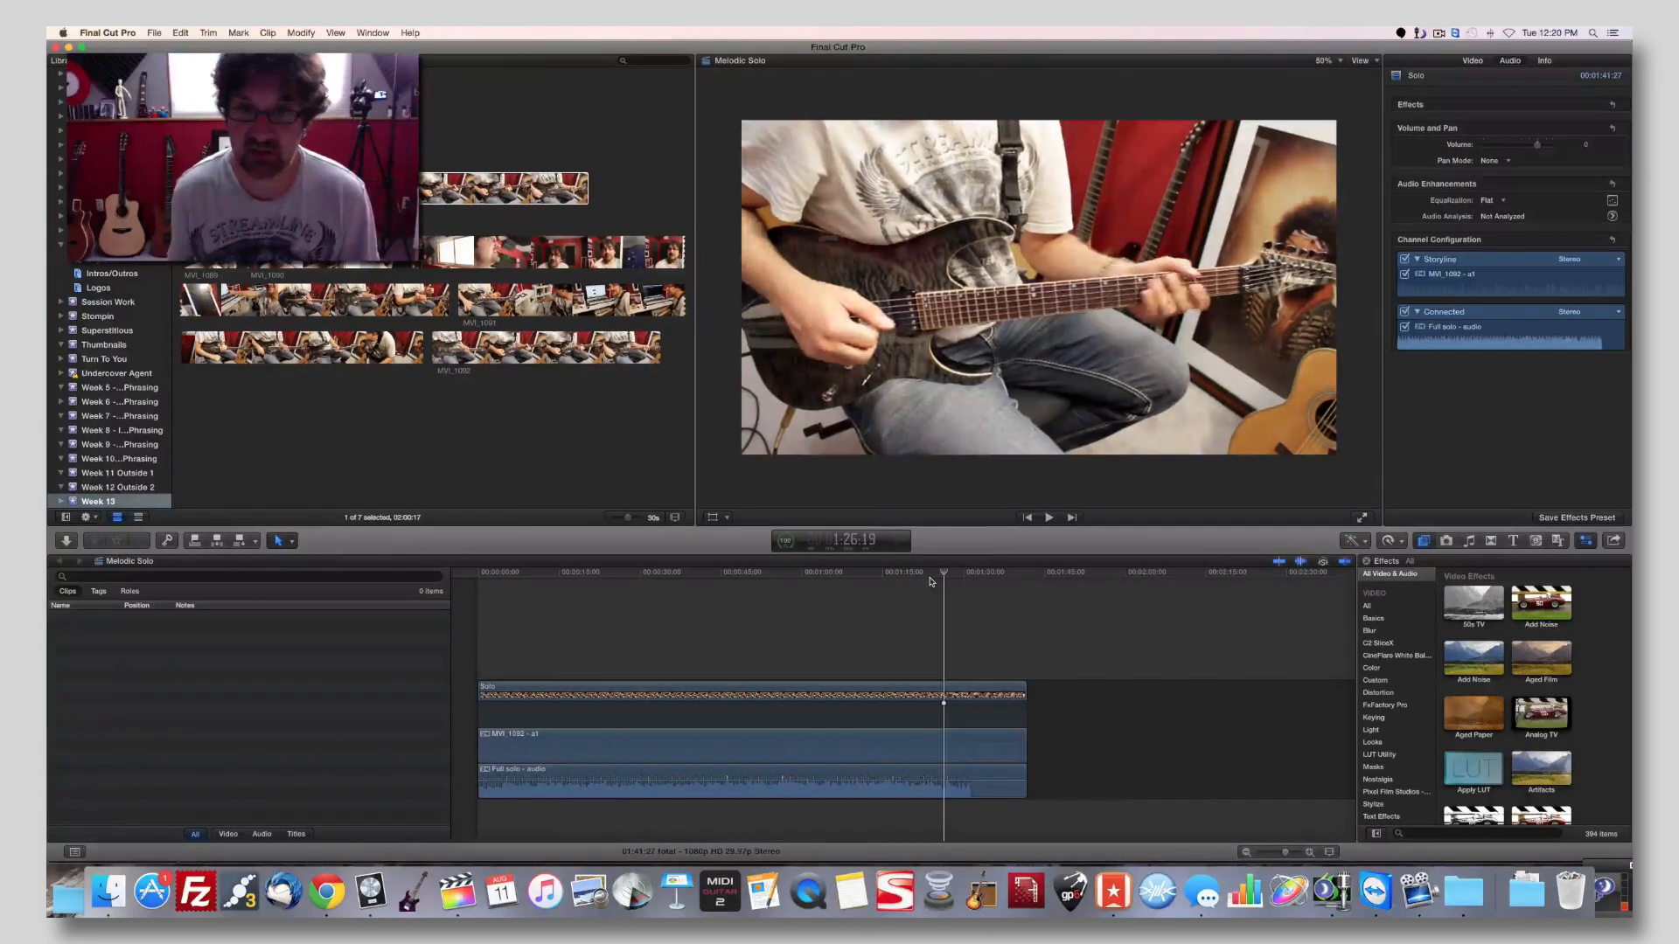
pyautogui.press('Left')
pyautogui.press('Left')
pyautogui.press('Left')
pyautogui.press('Left')
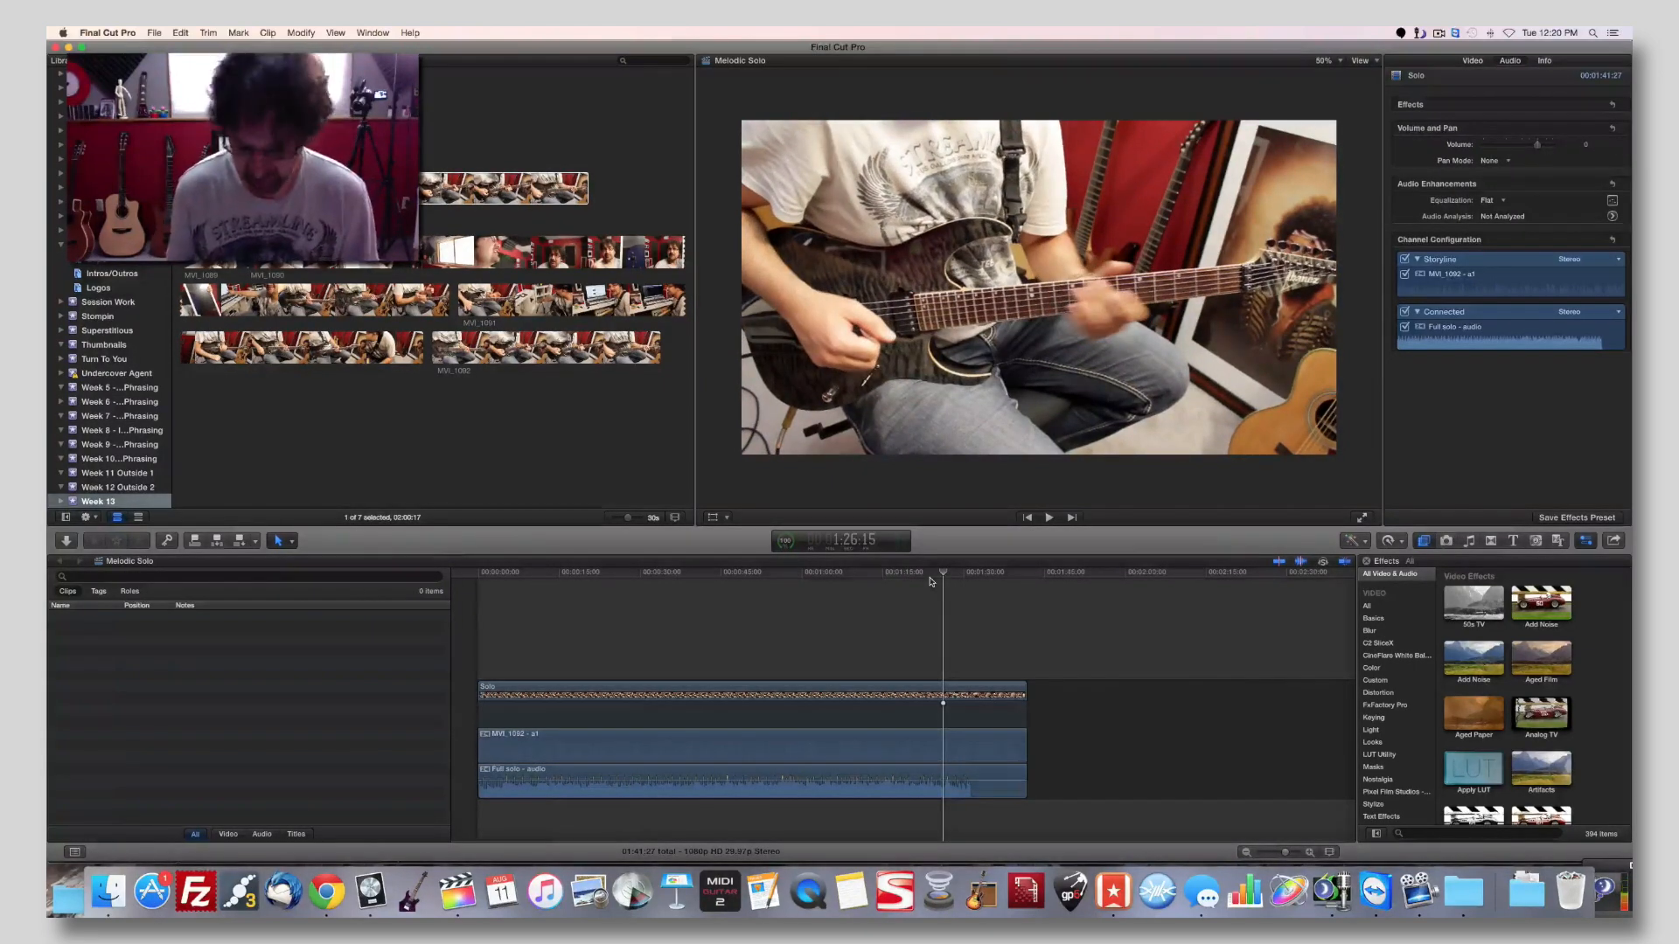
pyautogui.press('i')
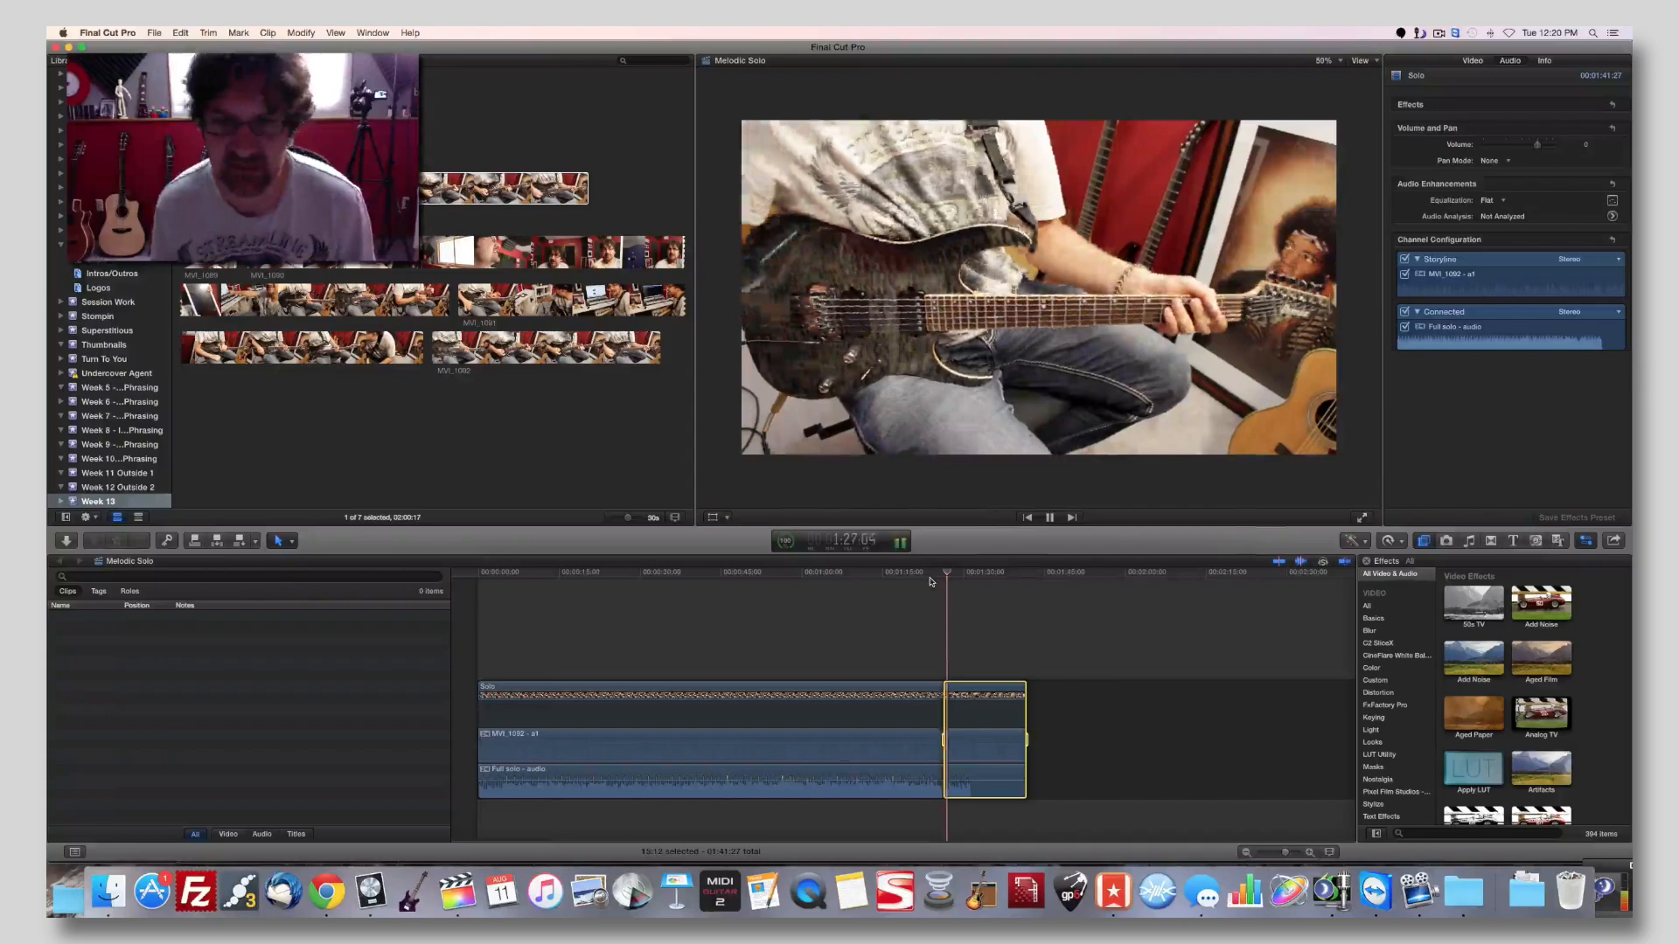
pyautogui.press('Delete')
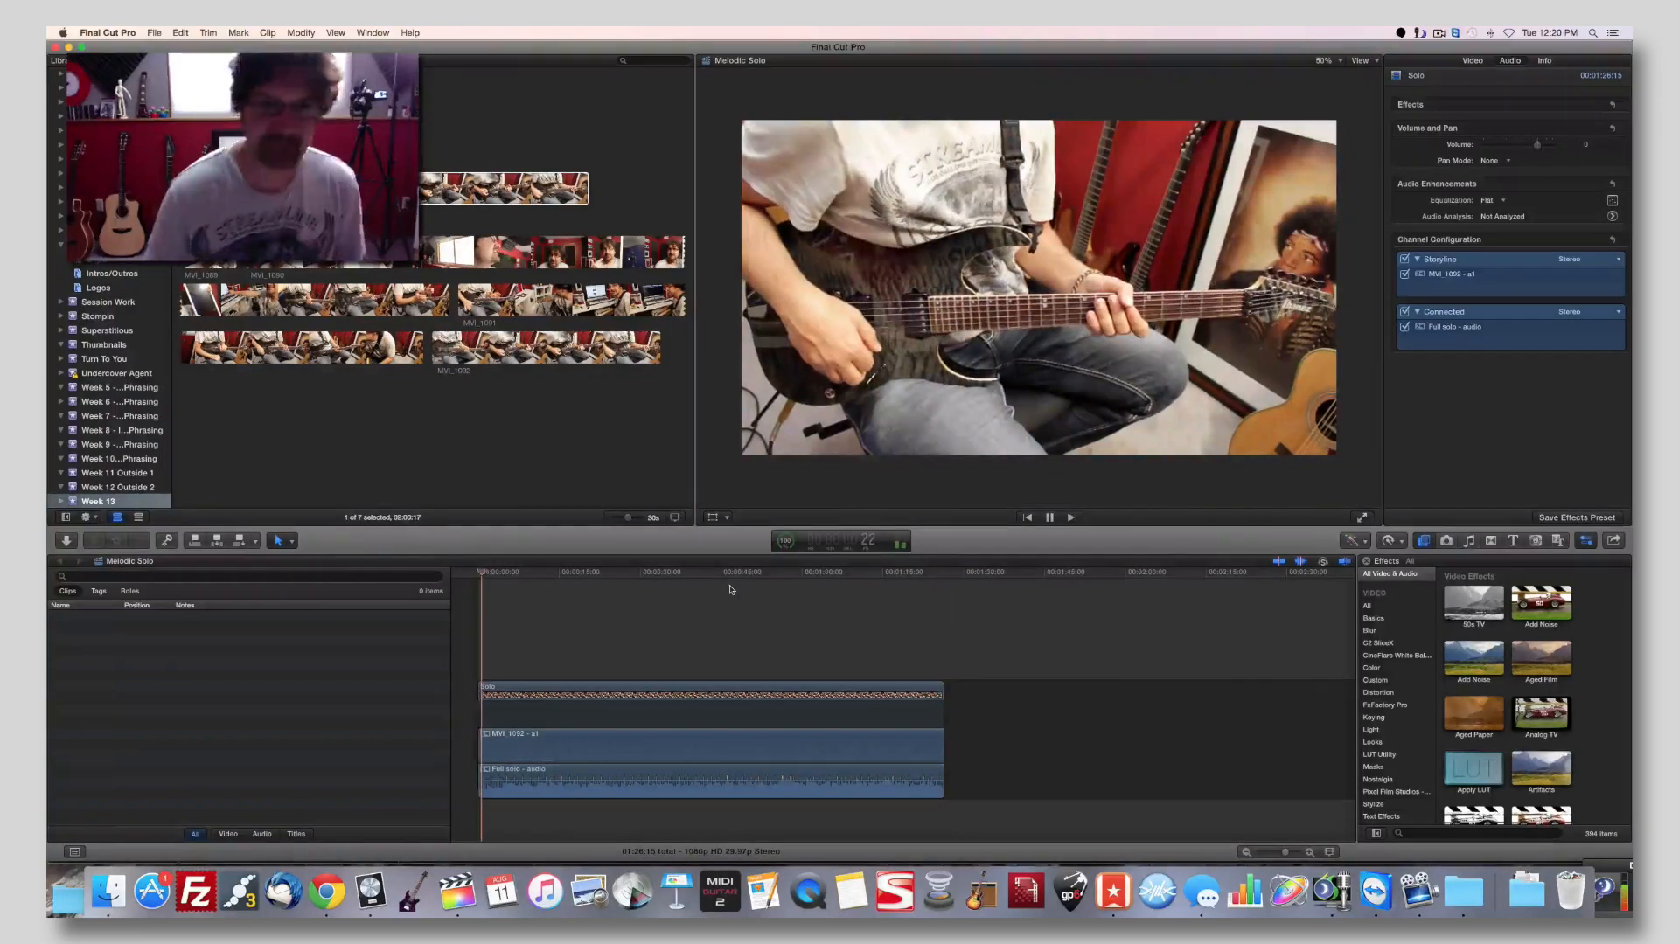
# Apply the CineFlare White Balancer effect to the Solo clip, previewing the frame at 35:12.
pyautogui.click(668, 575)
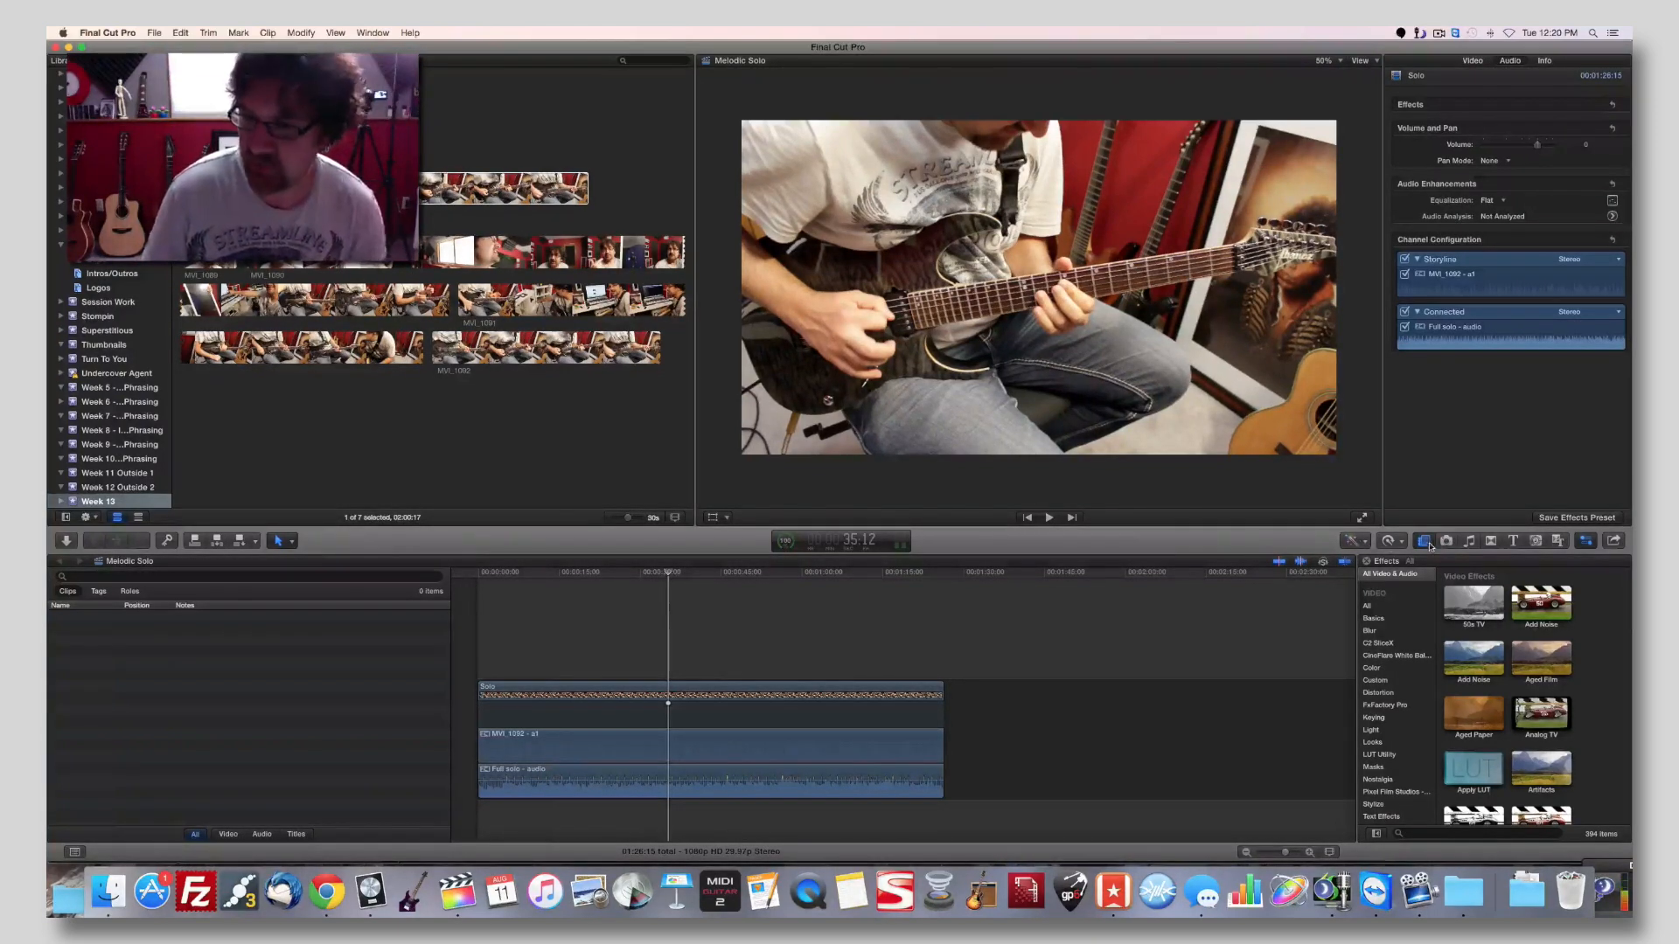
pyautogui.click(1394, 657)
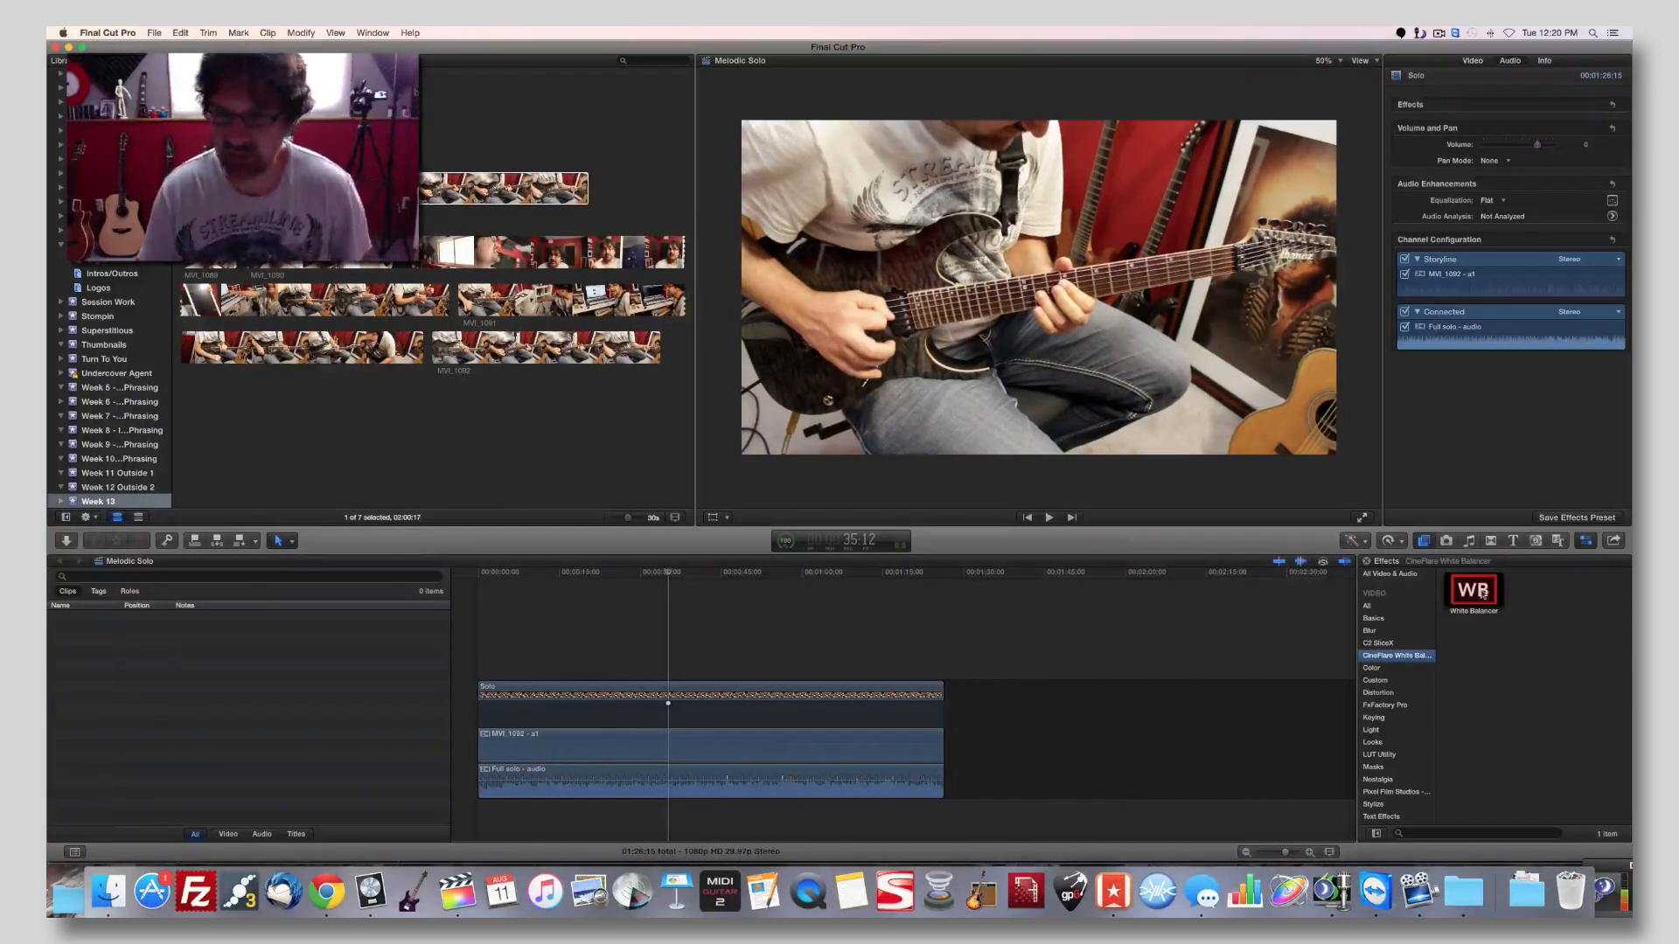
pyautogui.moveTo(1475, 596); pyautogui.dragTo(822, 701)
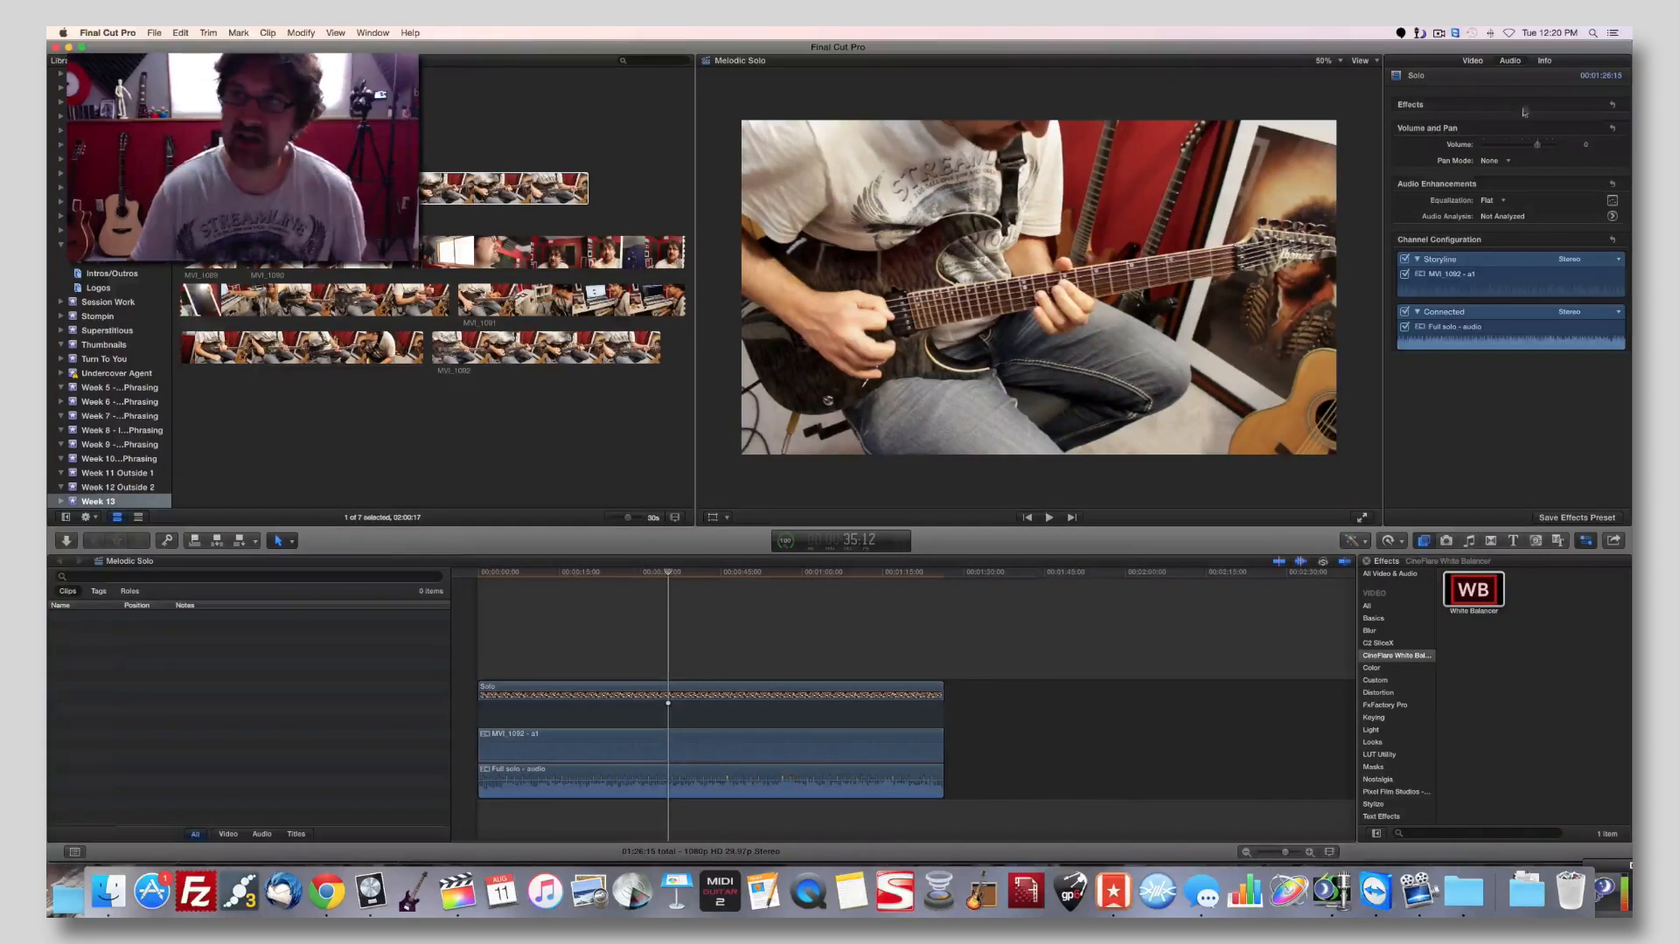
# Set the White Balancer's Custom WB colour by sampling the white border of the framed picture in the background.
pyautogui.click(1473, 61)
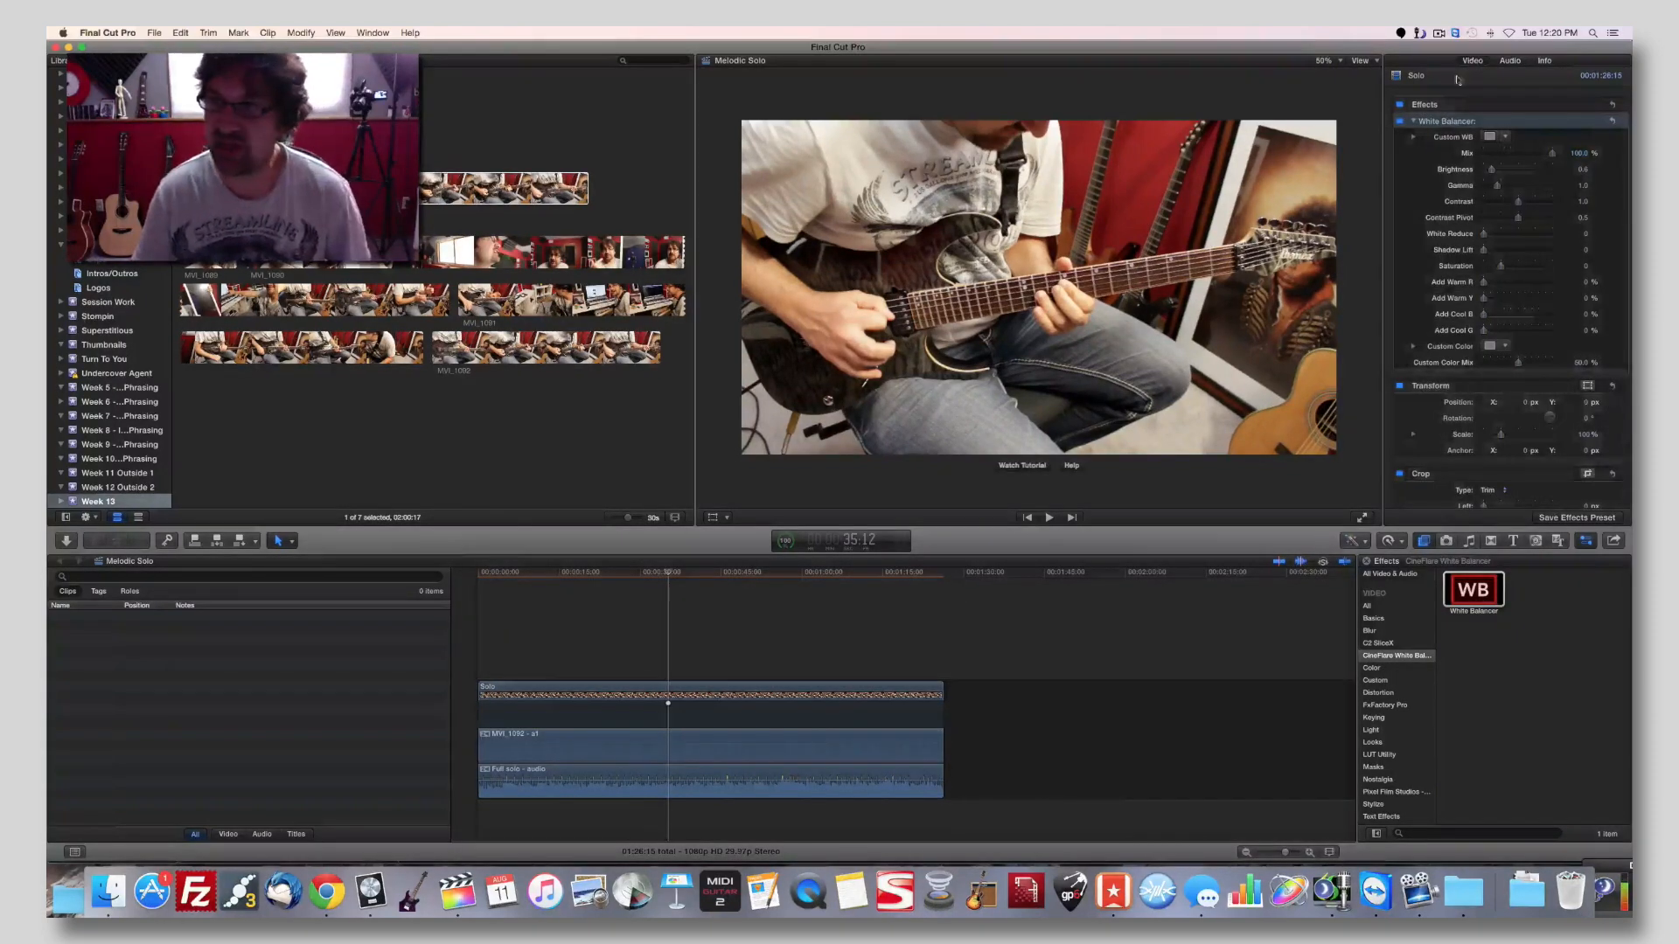
pyautogui.click(1491, 137)
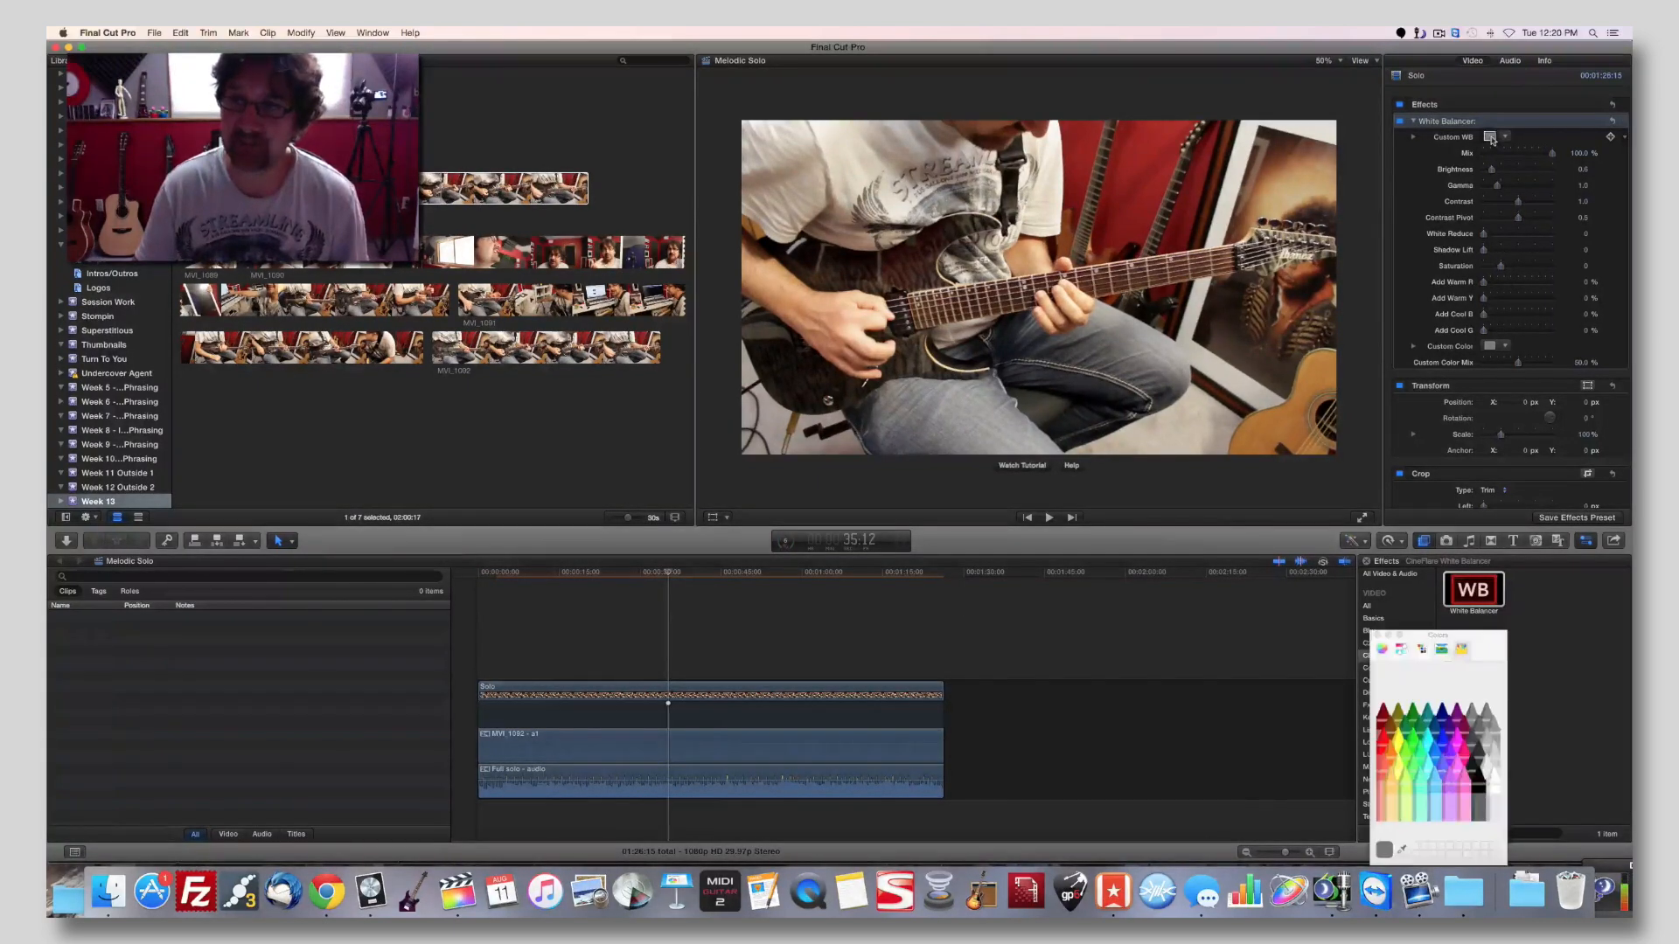
pyautogui.click(1401, 848)
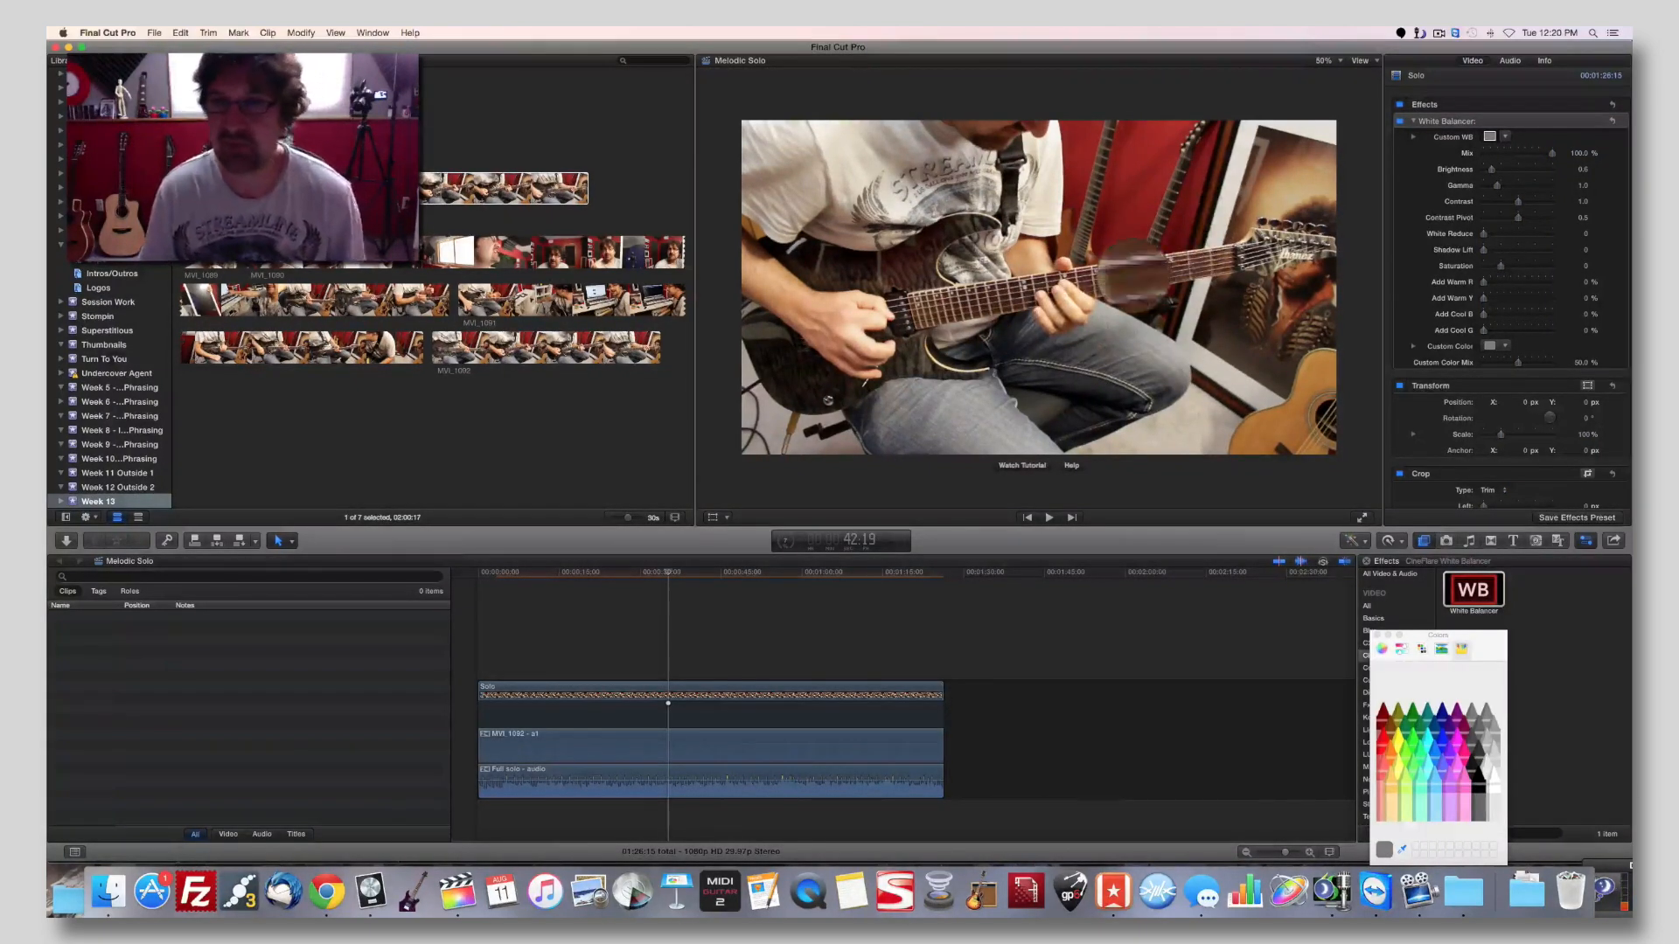
pyautogui.click(1231, 186)
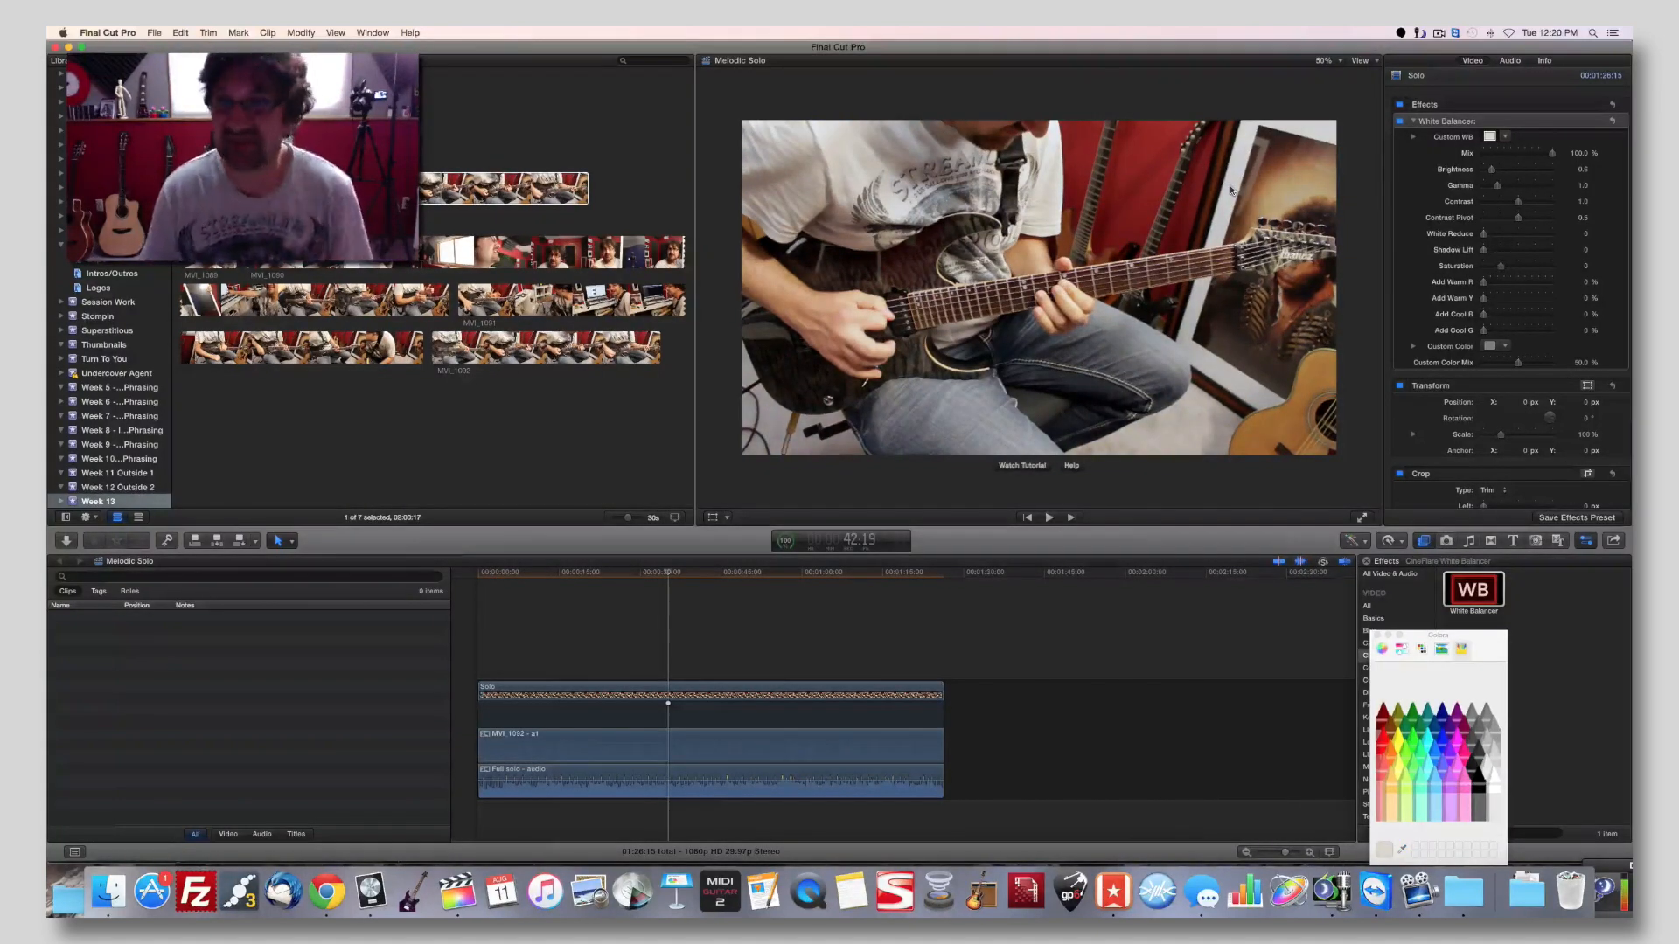
# Compare the image with and without the White Balancer effect and play a short stretch of the corrected clip.
pyautogui.click(1401, 122)
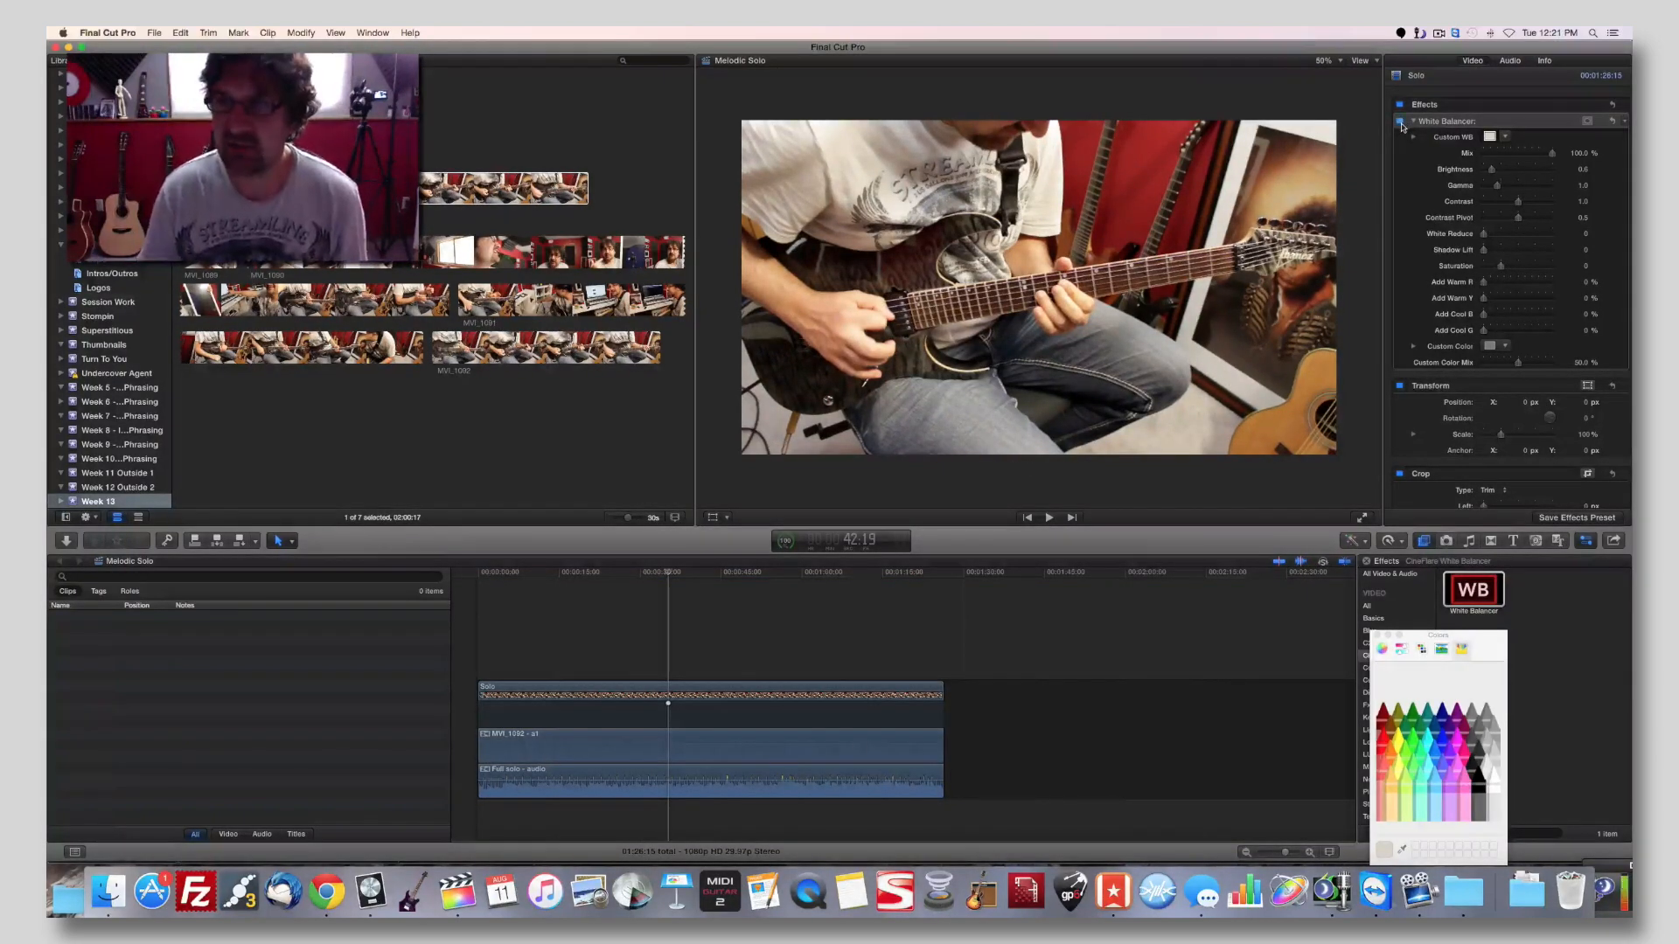
pyautogui.click(1401, 123)
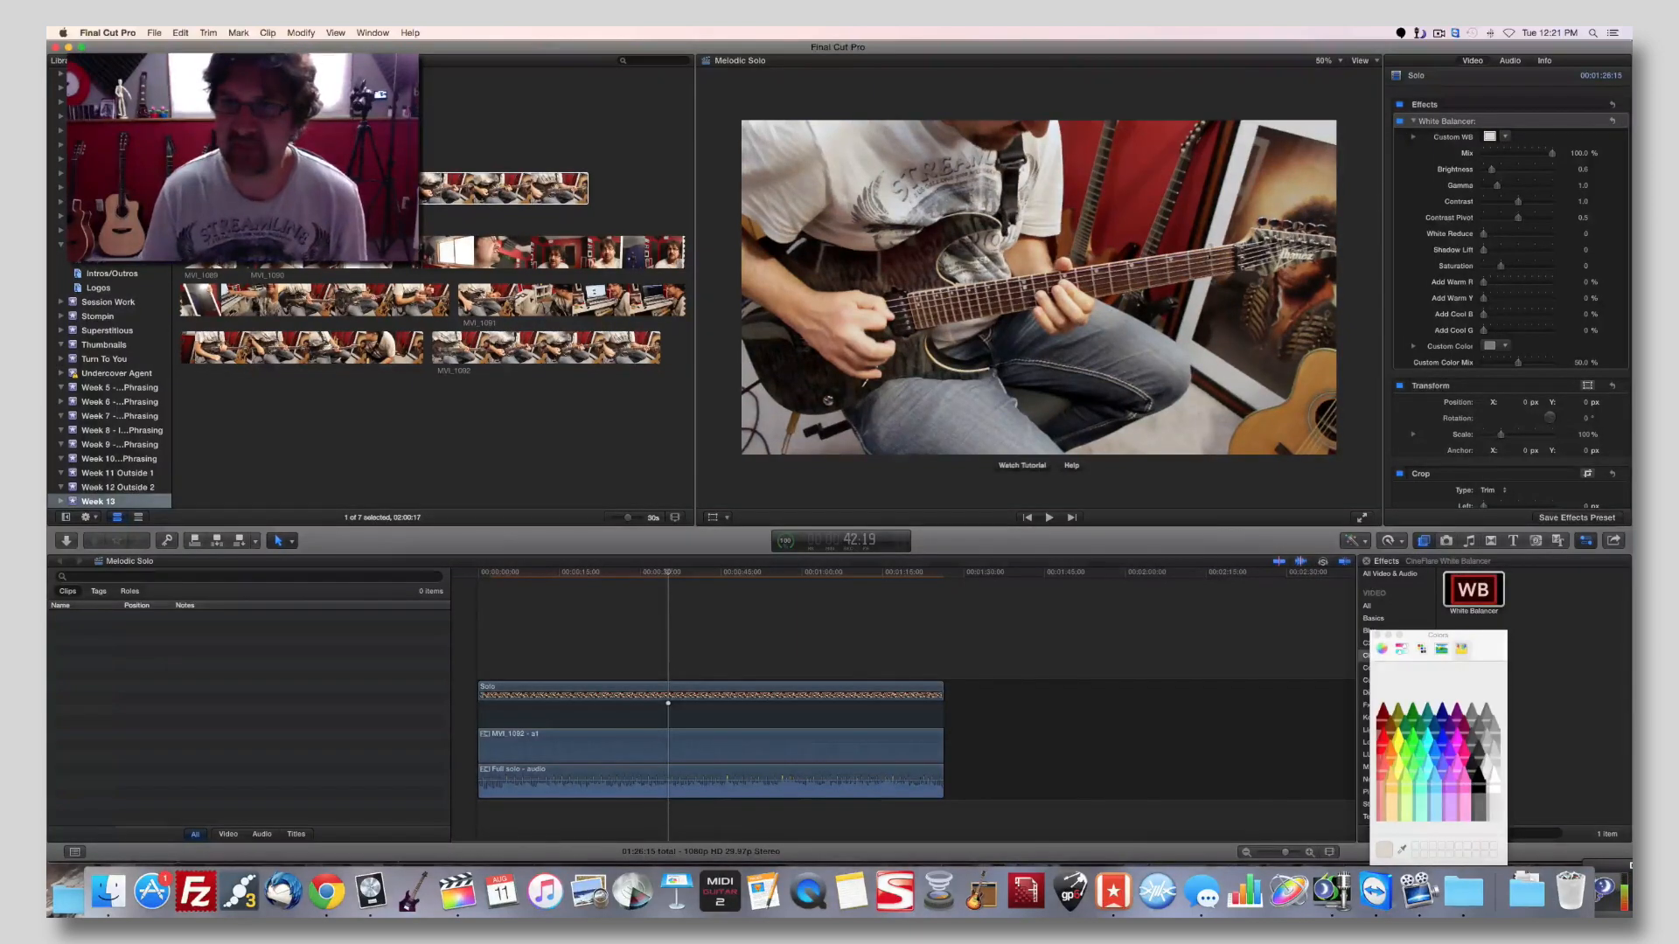
pyautogui.press('space')
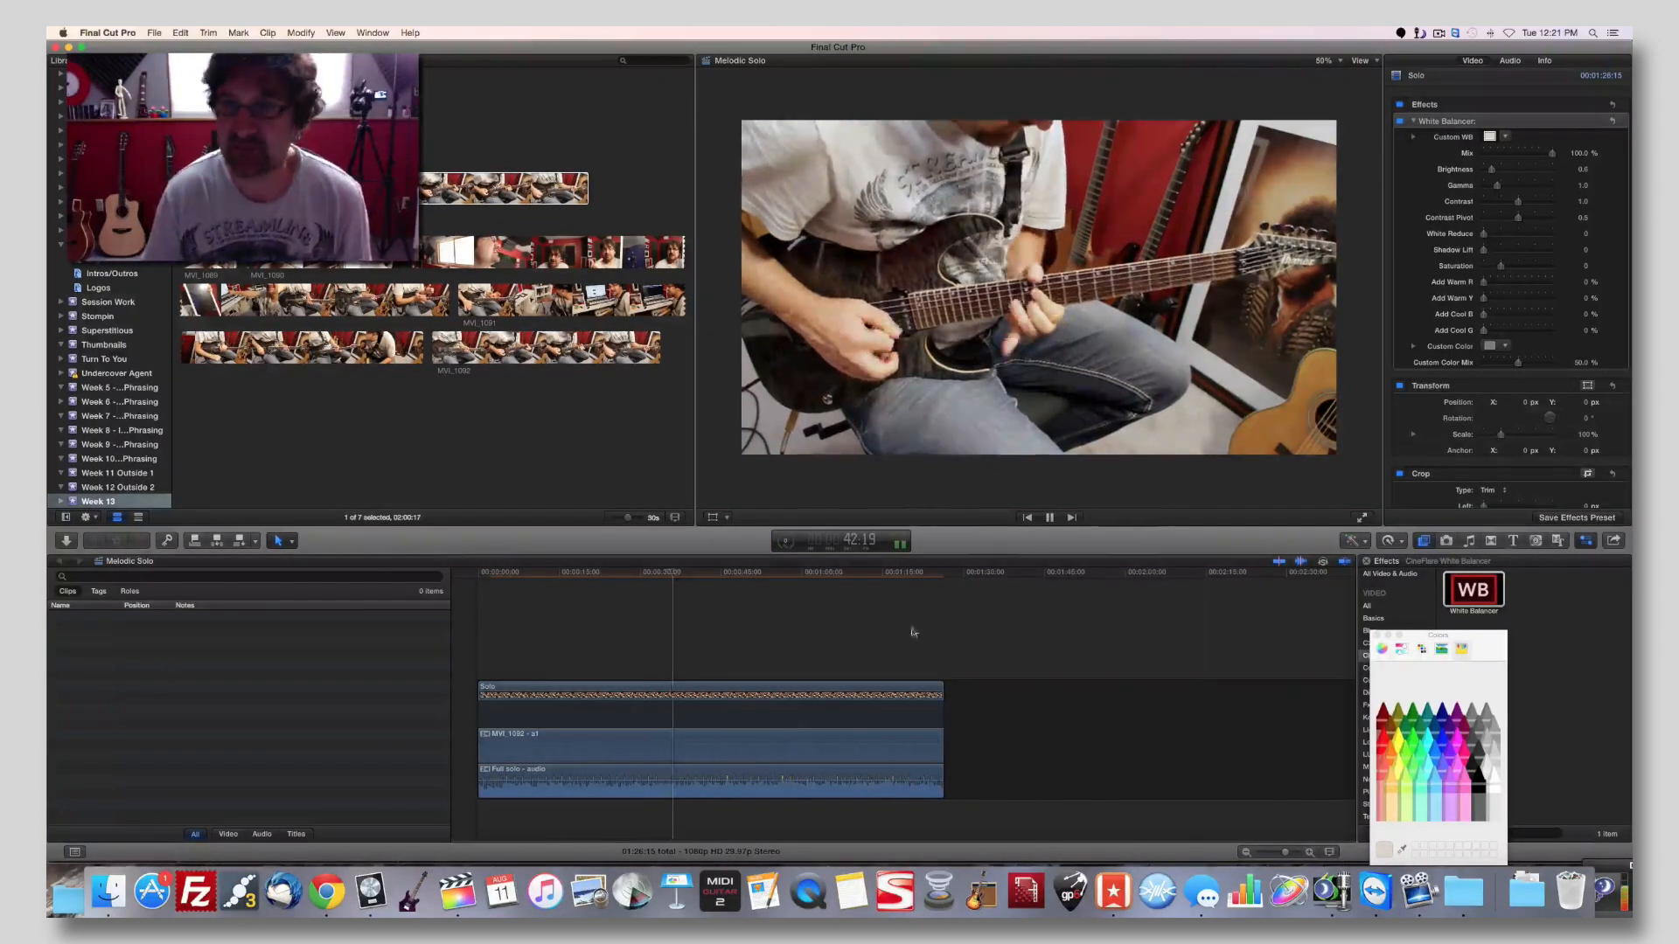
pyautogui.press('space')
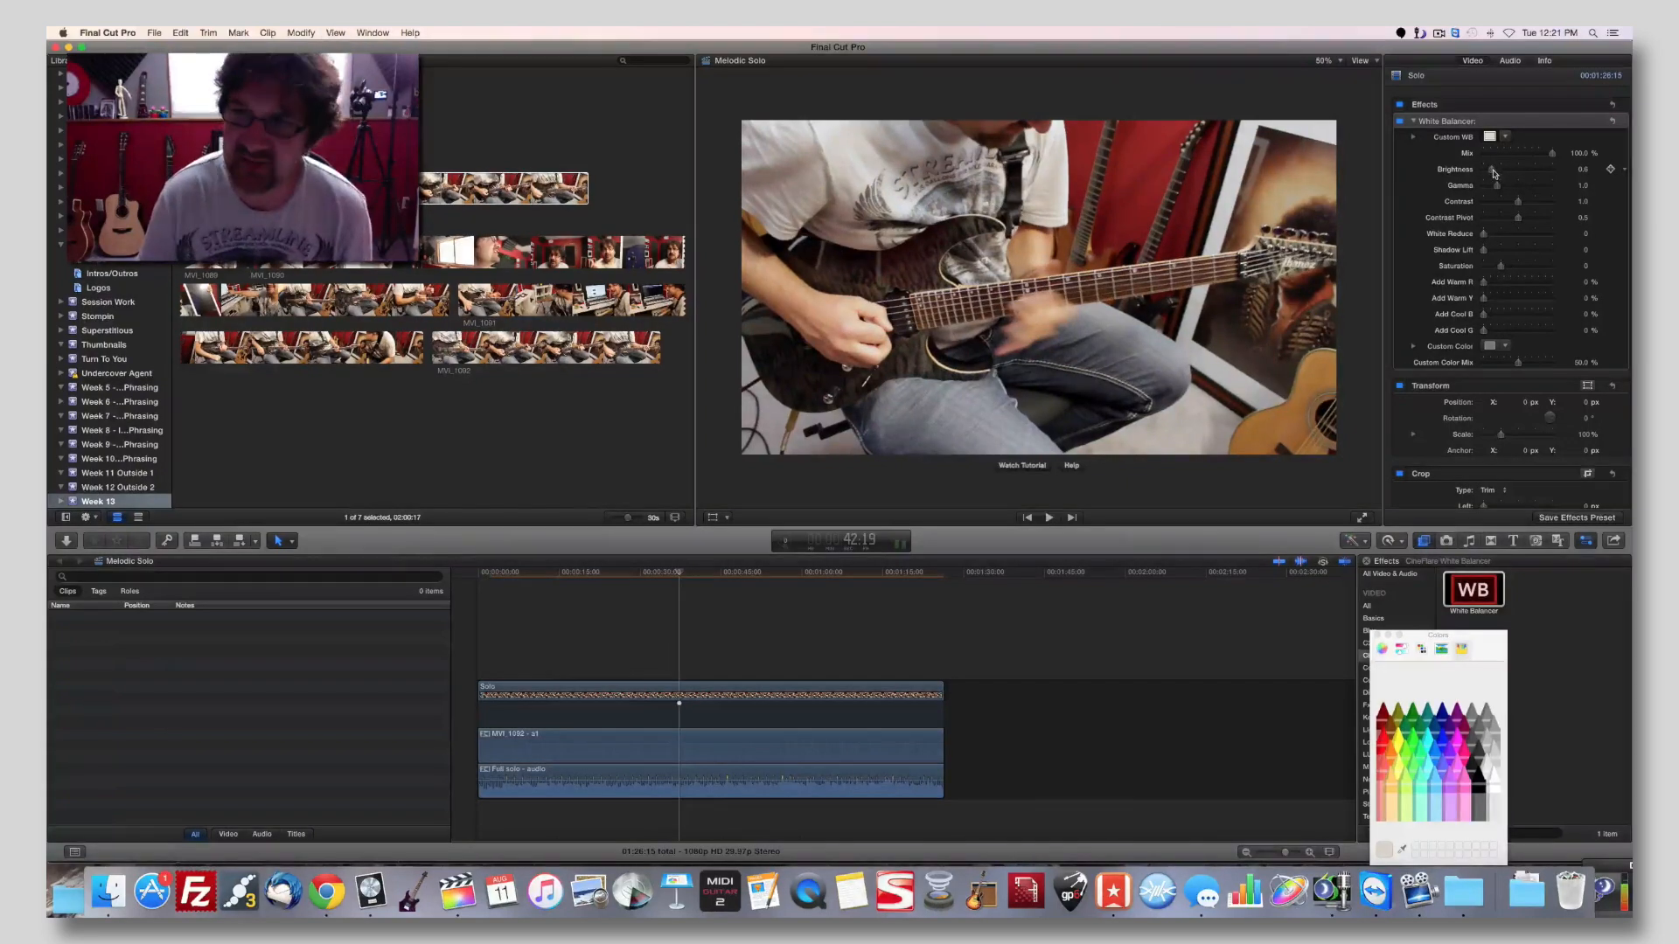
# Raise the White Balancer's Brightness slightly and play the Solo clip to check it.
pyautogui.moveTo(1495, 173); pyautogui.dragTo(1496, 173)
pyautogui.press('space')
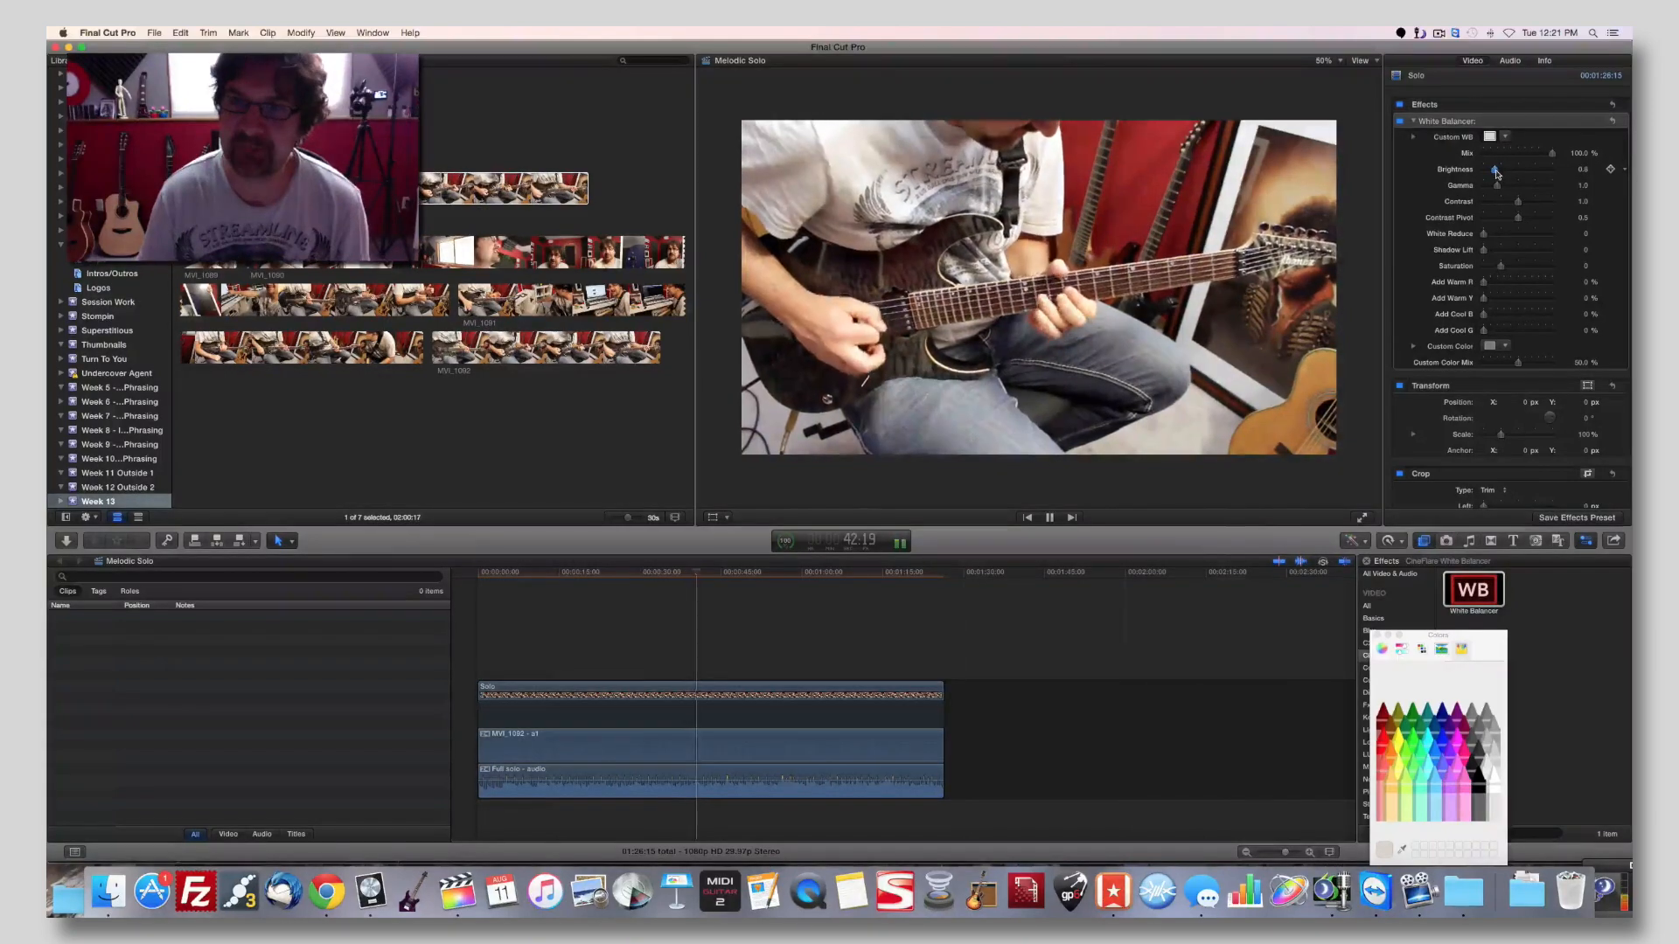
pyautogui.press('space')
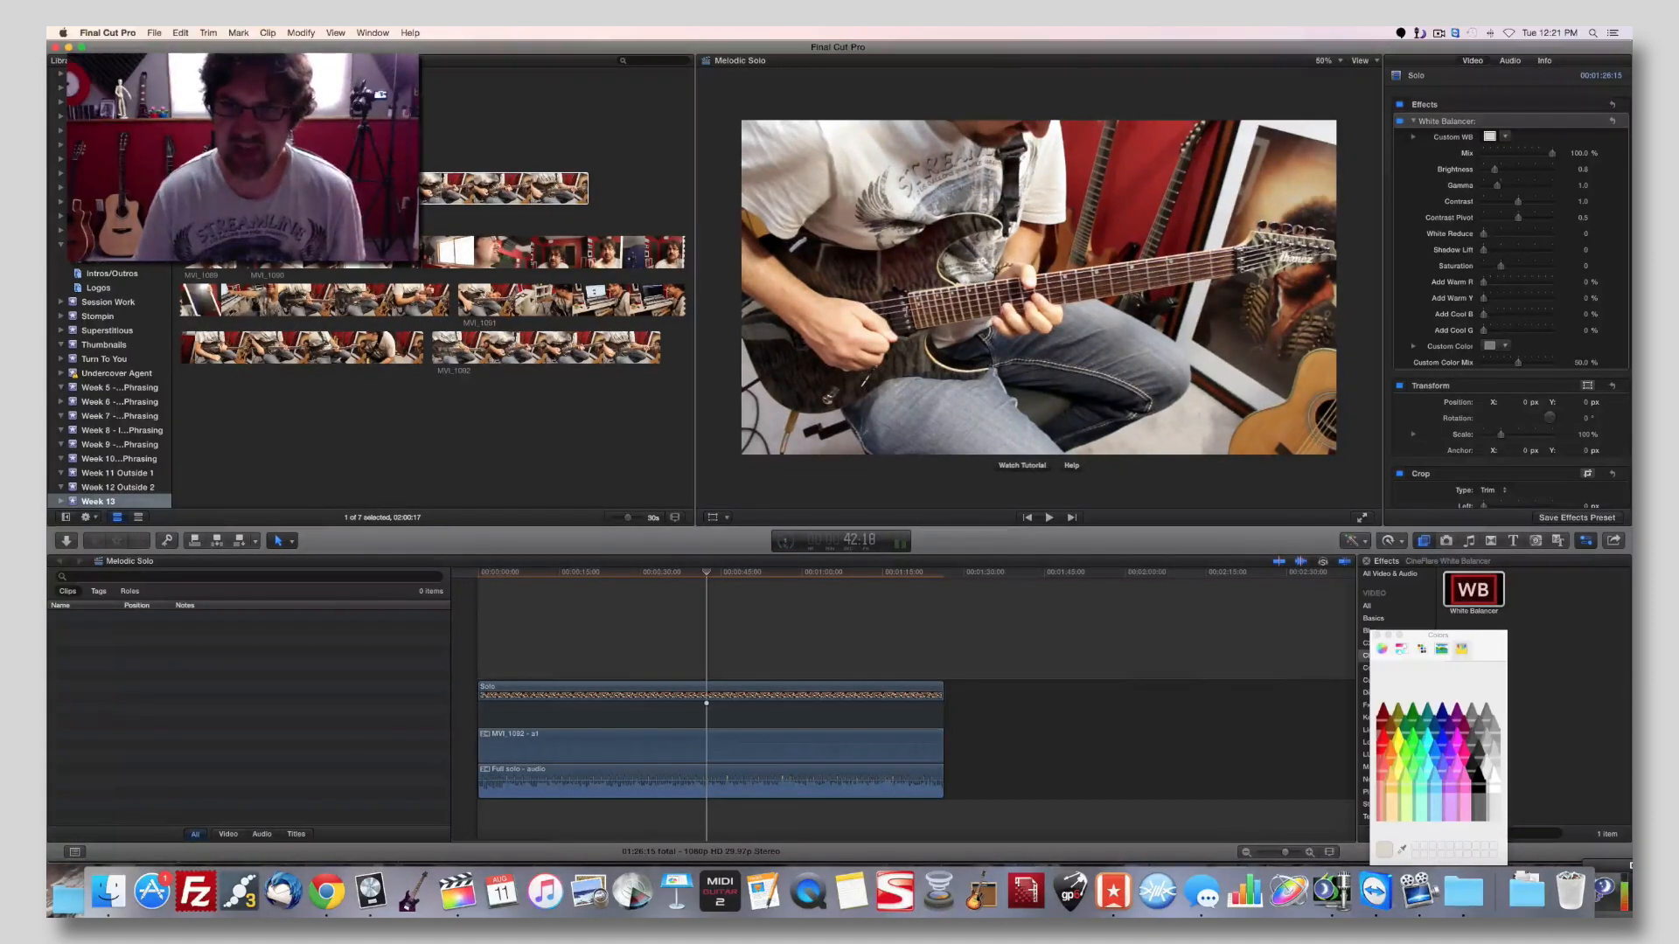
# Transform the Solo clip: rotate it to about -5.4° to straighten the guitar and scale it to about 124% to fill the frame.
pyautogui.click(710, 690)
pyautogui.click(713, 518)
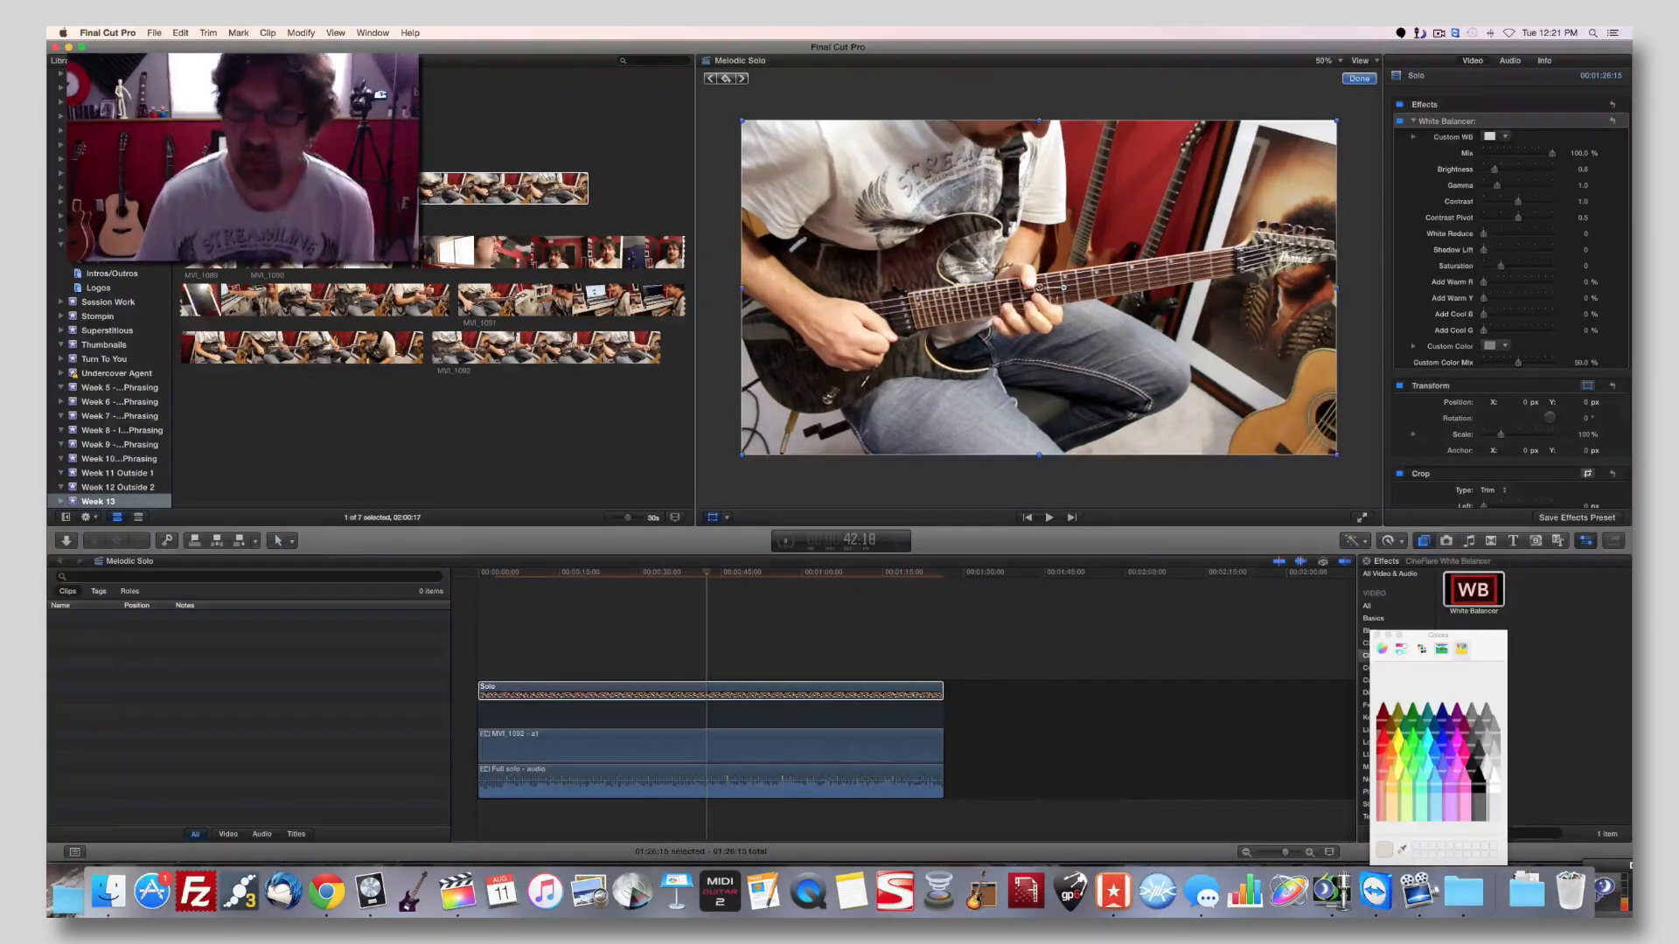
pyautogui.moveTo(1064, 287); pyautogui.dragTo(1065, 290)
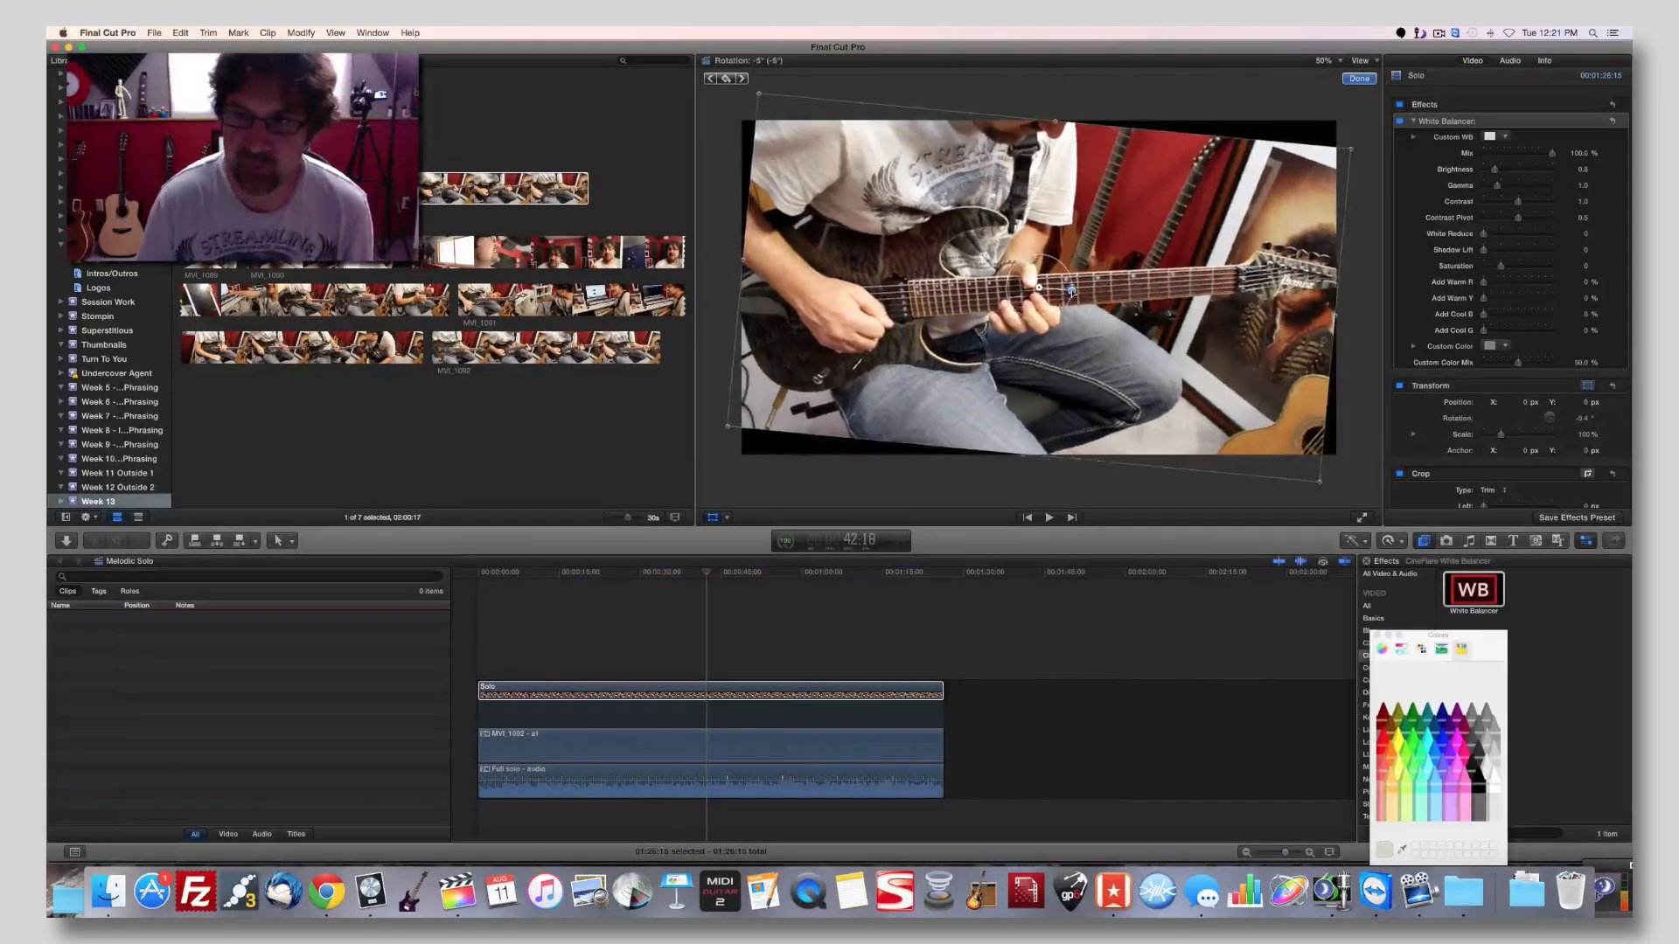
pyautogui.moveTo(730, 430); pyautogui.dragTo(727, 460)
pyautogui.moveTo(960, 406); pyautogui.dragTo(1049, 392)
pyautogui.press('space')
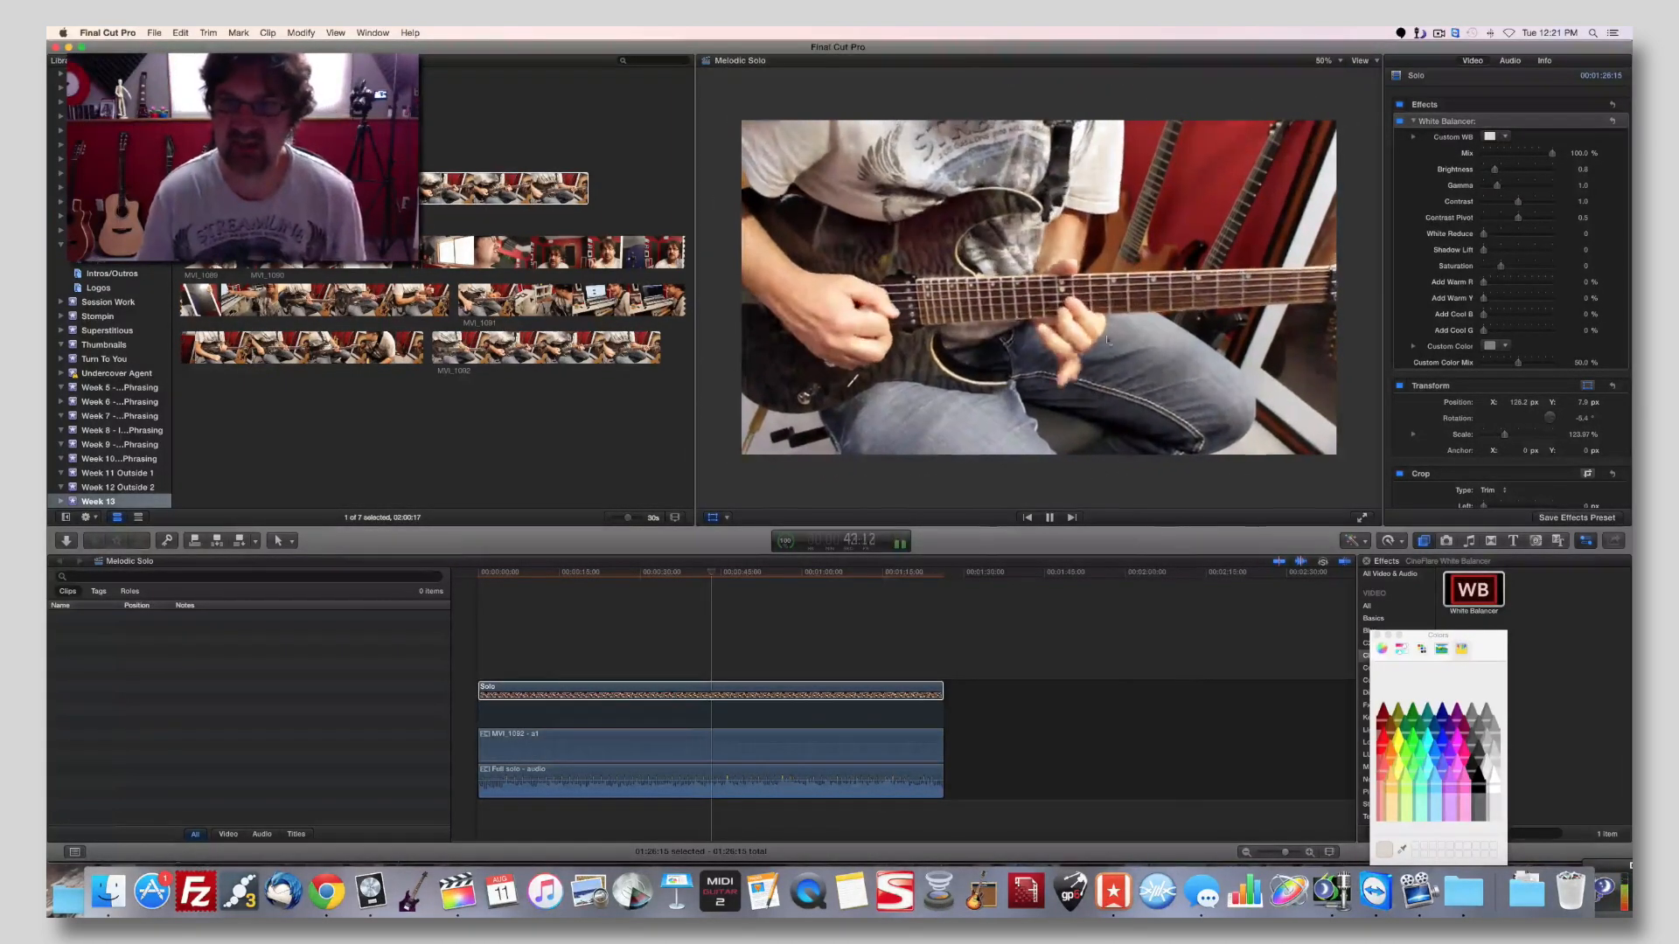
# Shift the straightened Solo picture sideways to an X position of about 100 px and play a short stretch.
pyautogui.press('space')
pyautogui.moveTo(1106, 287); pyautogui.dragTo(1106, 287)
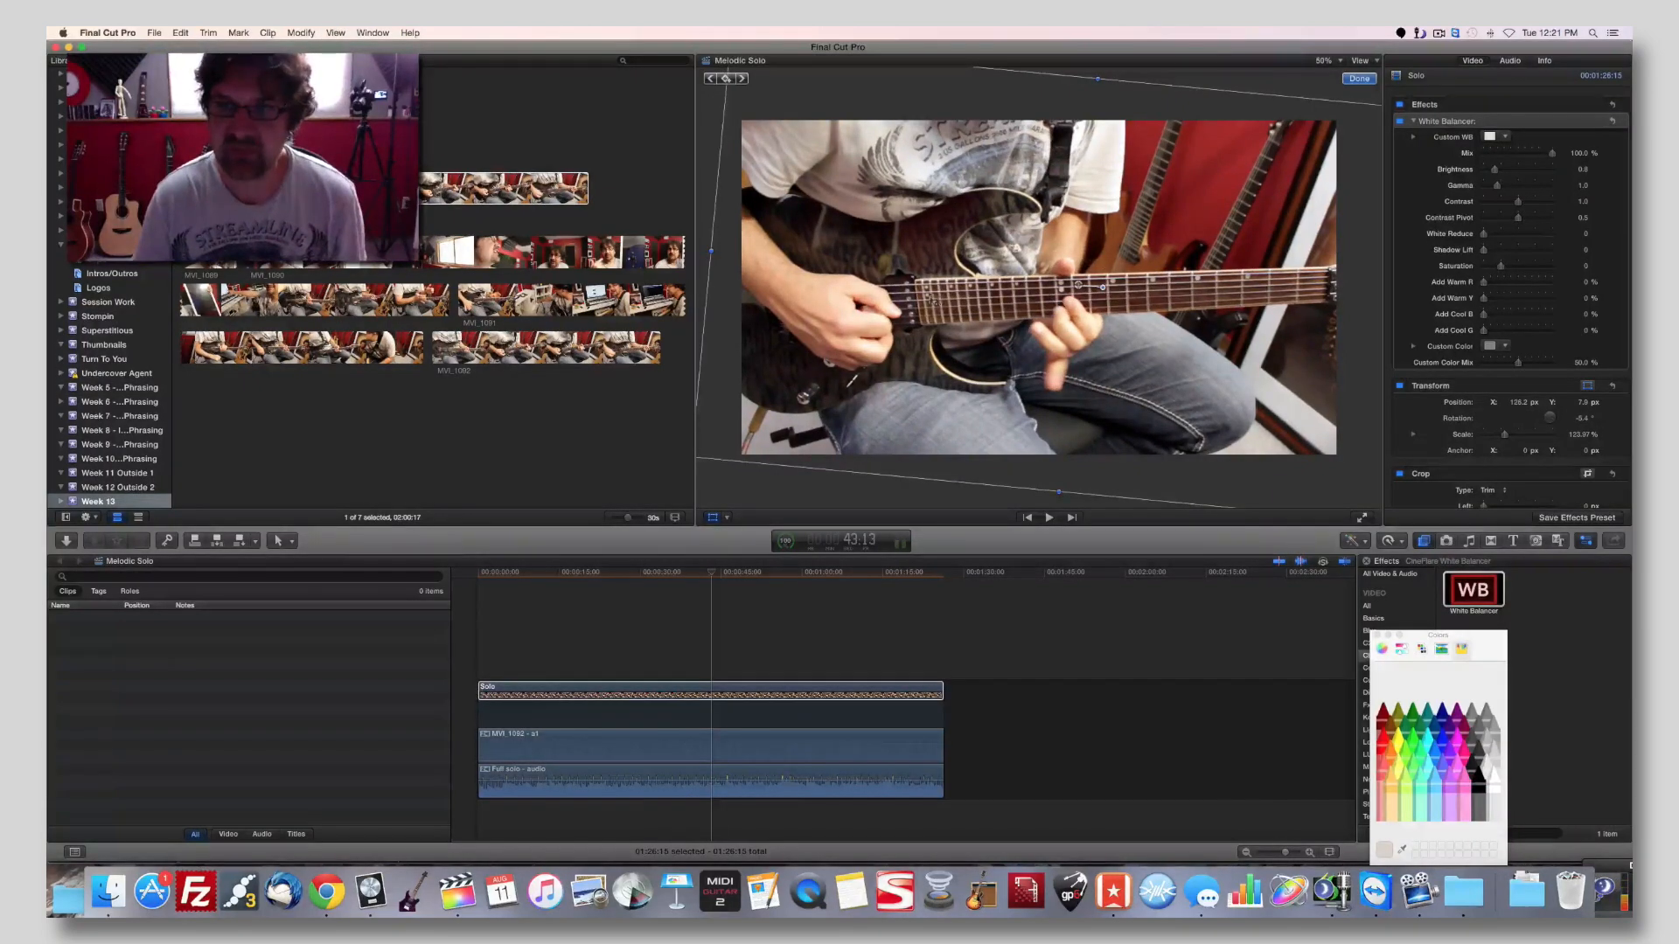
pyautogui.moveTo(1132, 360); pyautogui.dragTo(1067, 353)
pyautogui.press('space')
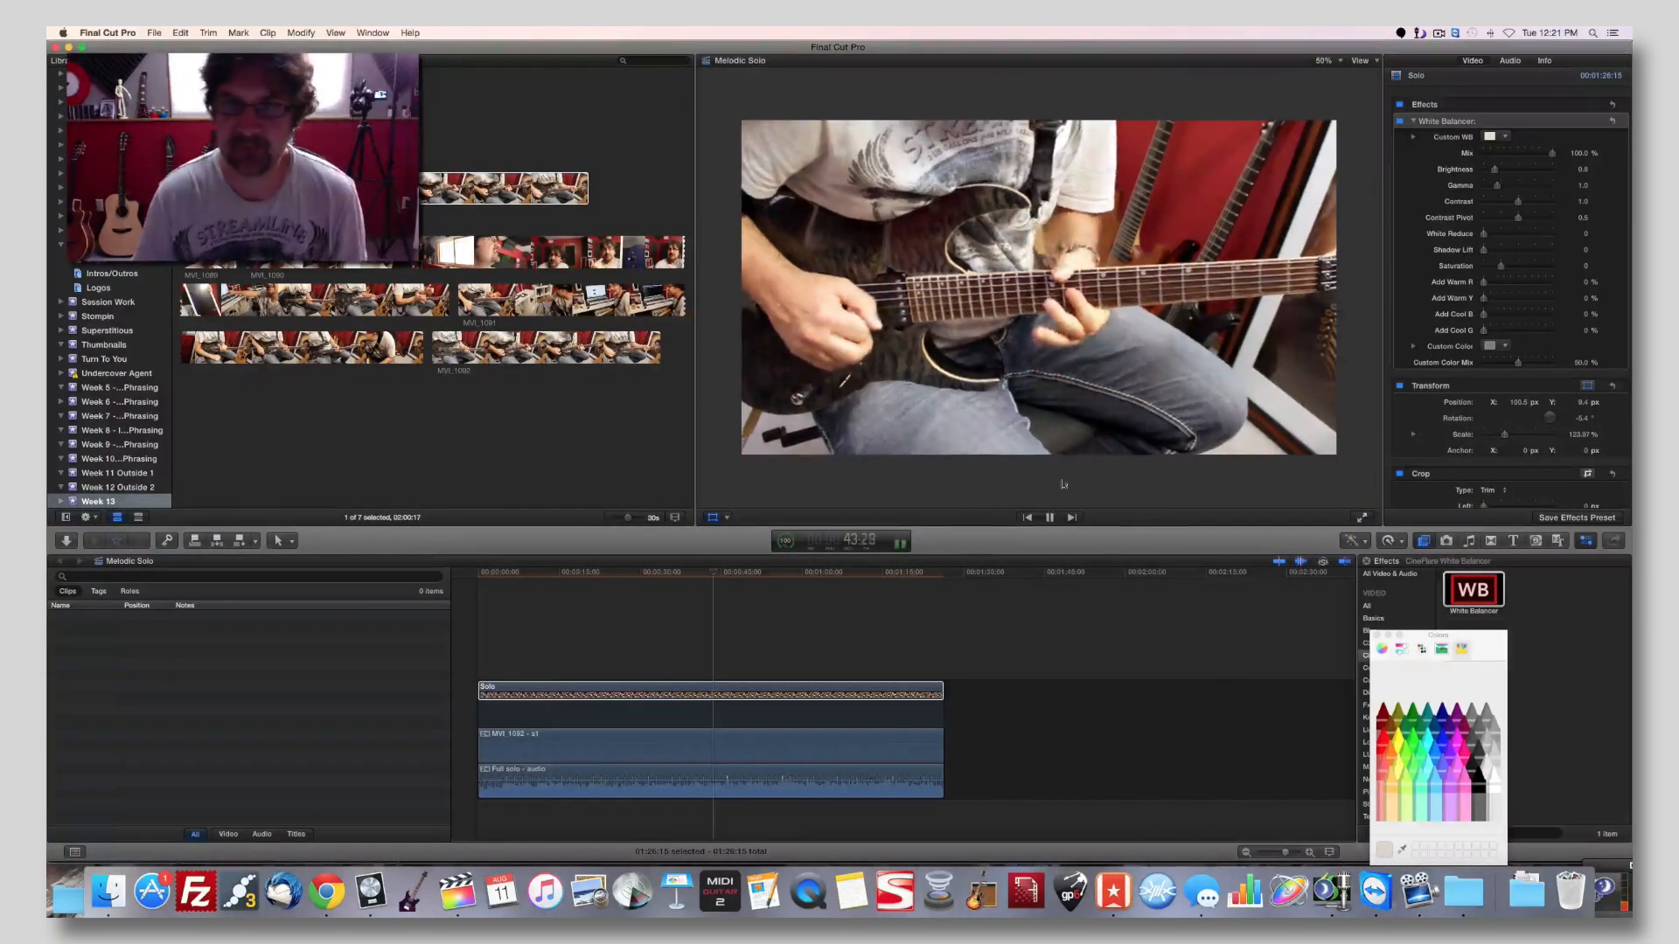
pyautogui.press('space')
# Play the Solo clip from about 16:23 to check the new framing and finish the transform.
pyautogui.moveTo(763, 573); pyautogui.dragTo(568, 574)
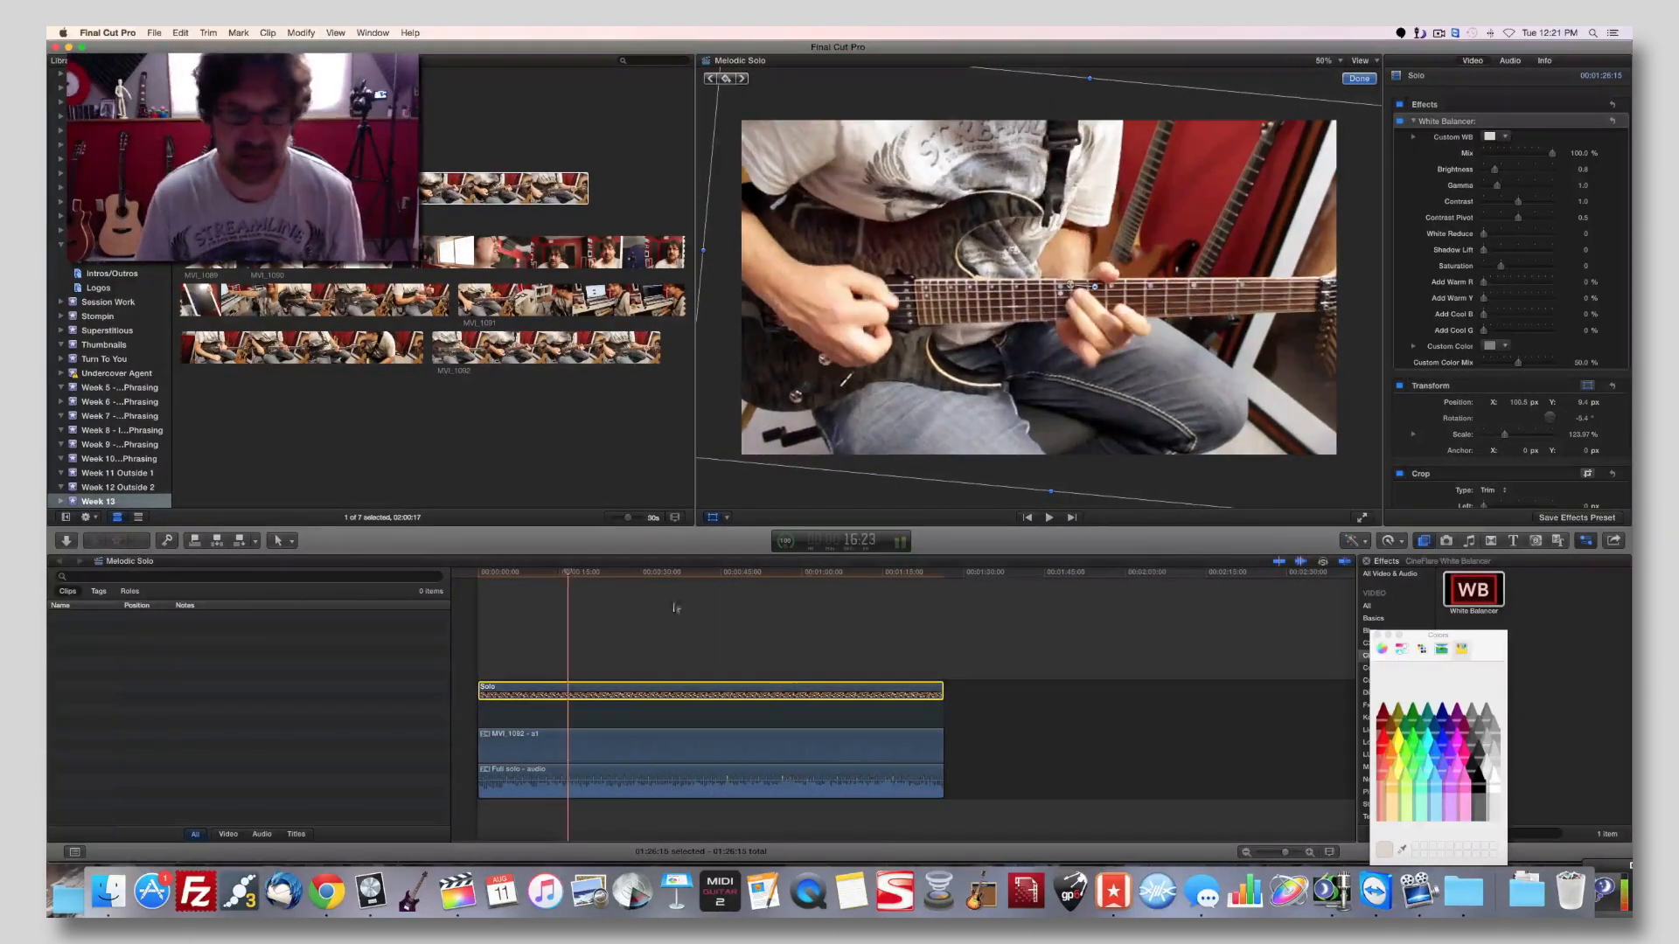
pyautogui.press('space')
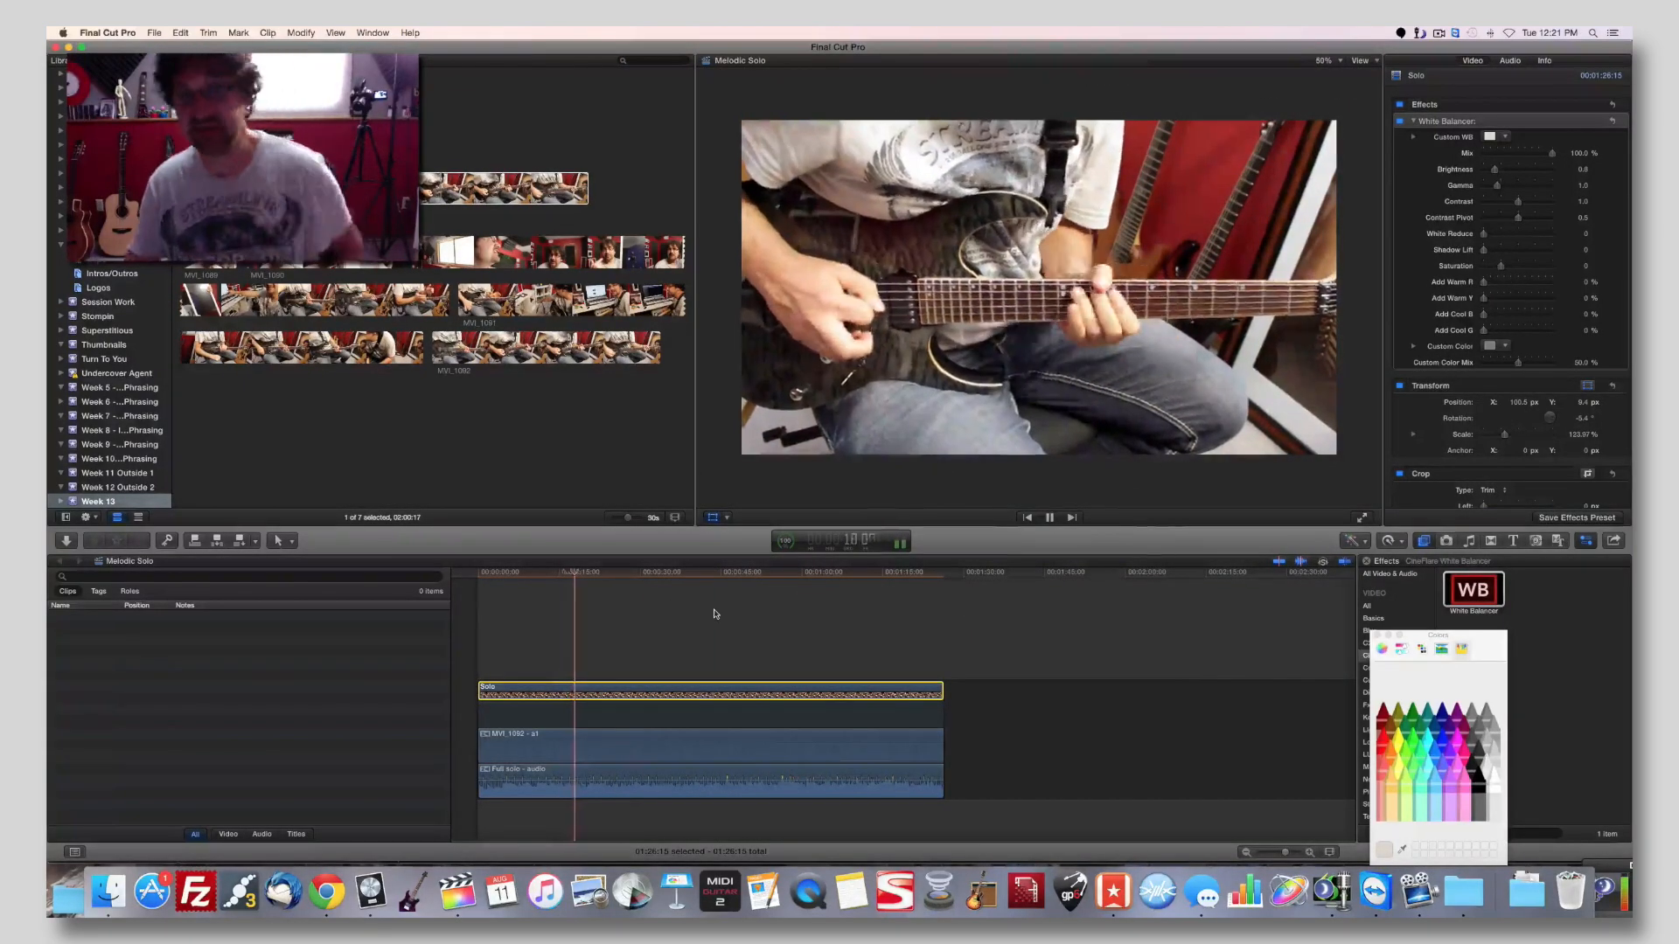
pyautogui.press('space')
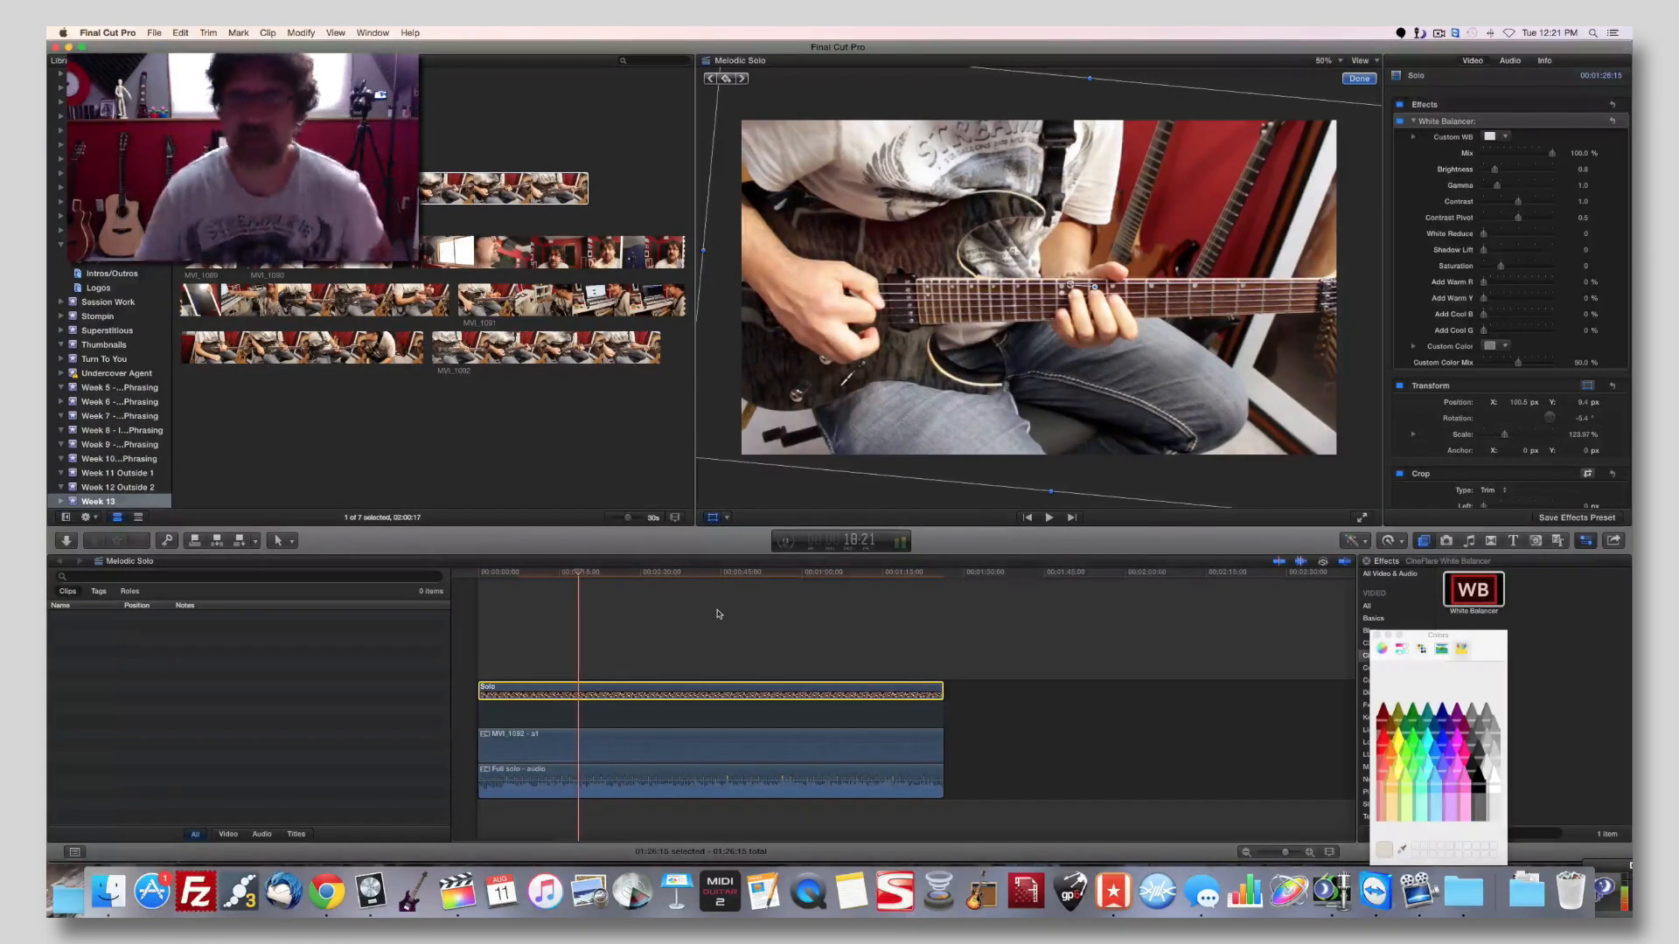
pyautogui.click(1363, 80)
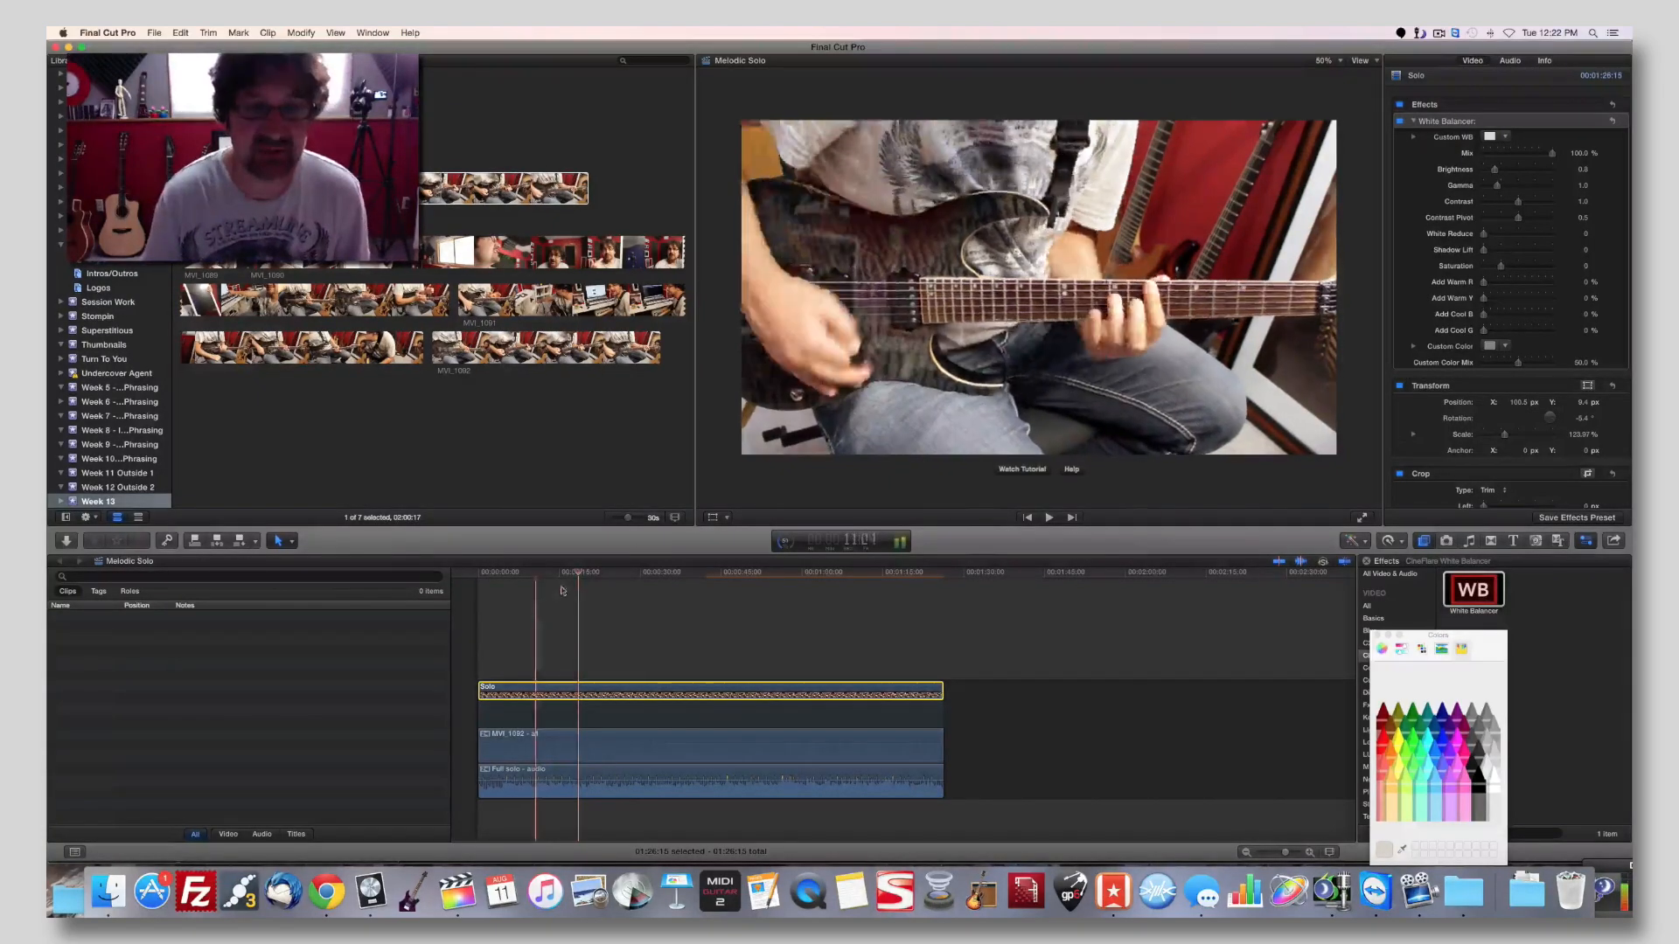
# Play the opening of the Solo clip and detach its audio from the video.
pyautogui.click(479, 573)
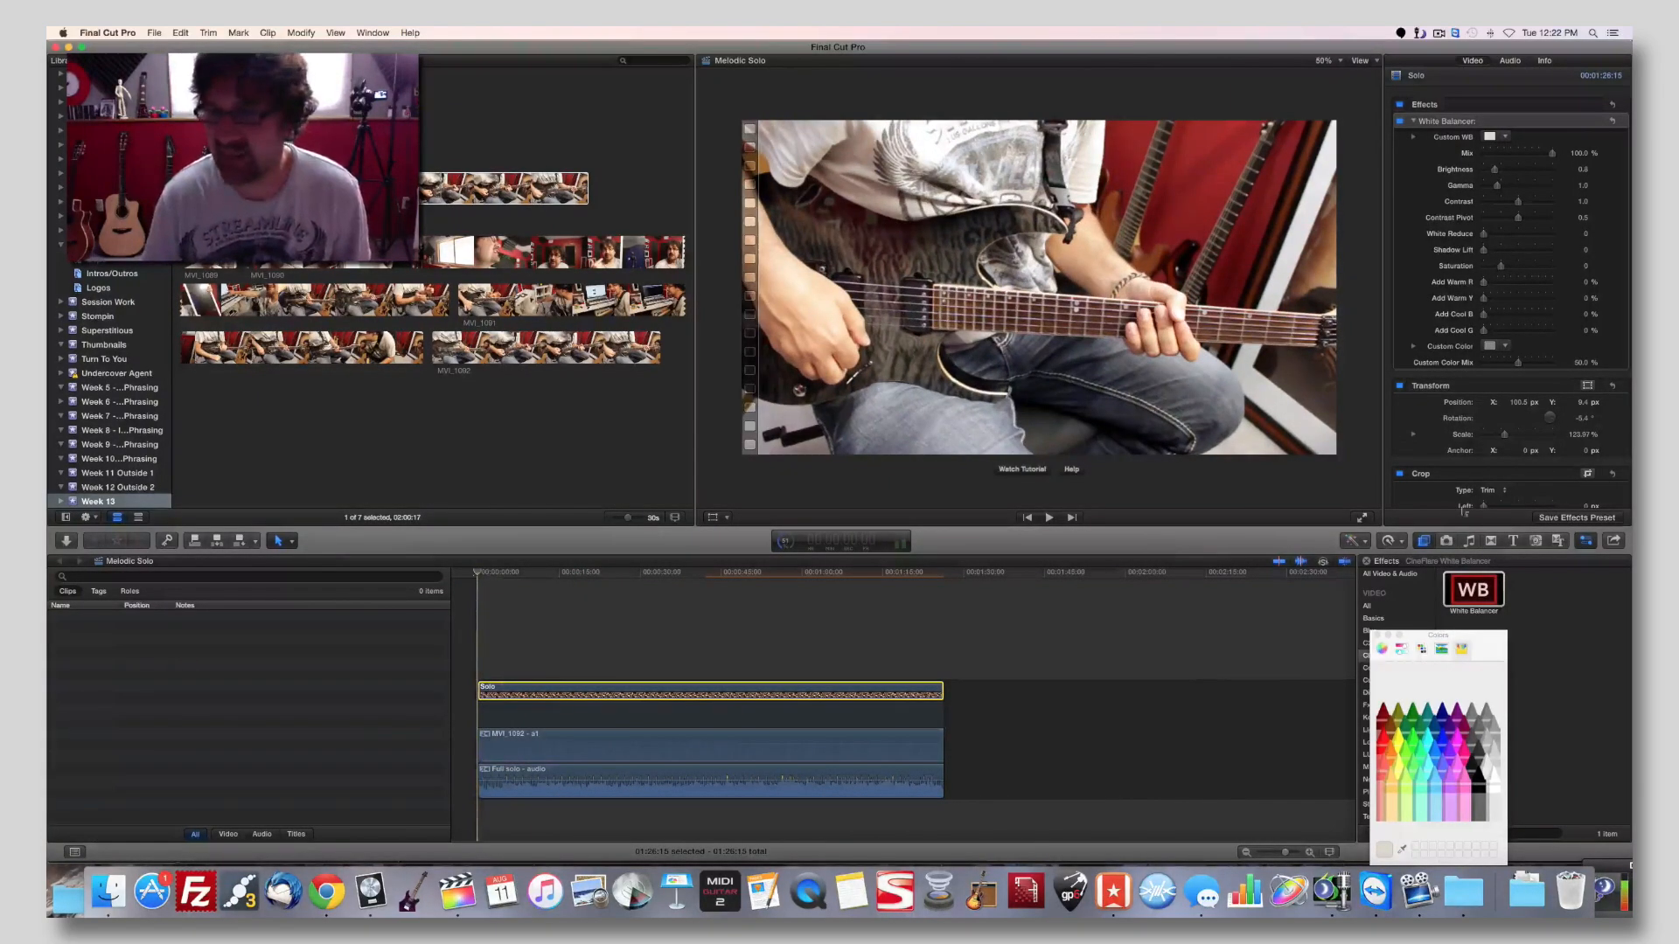
pyautogui.press('space')
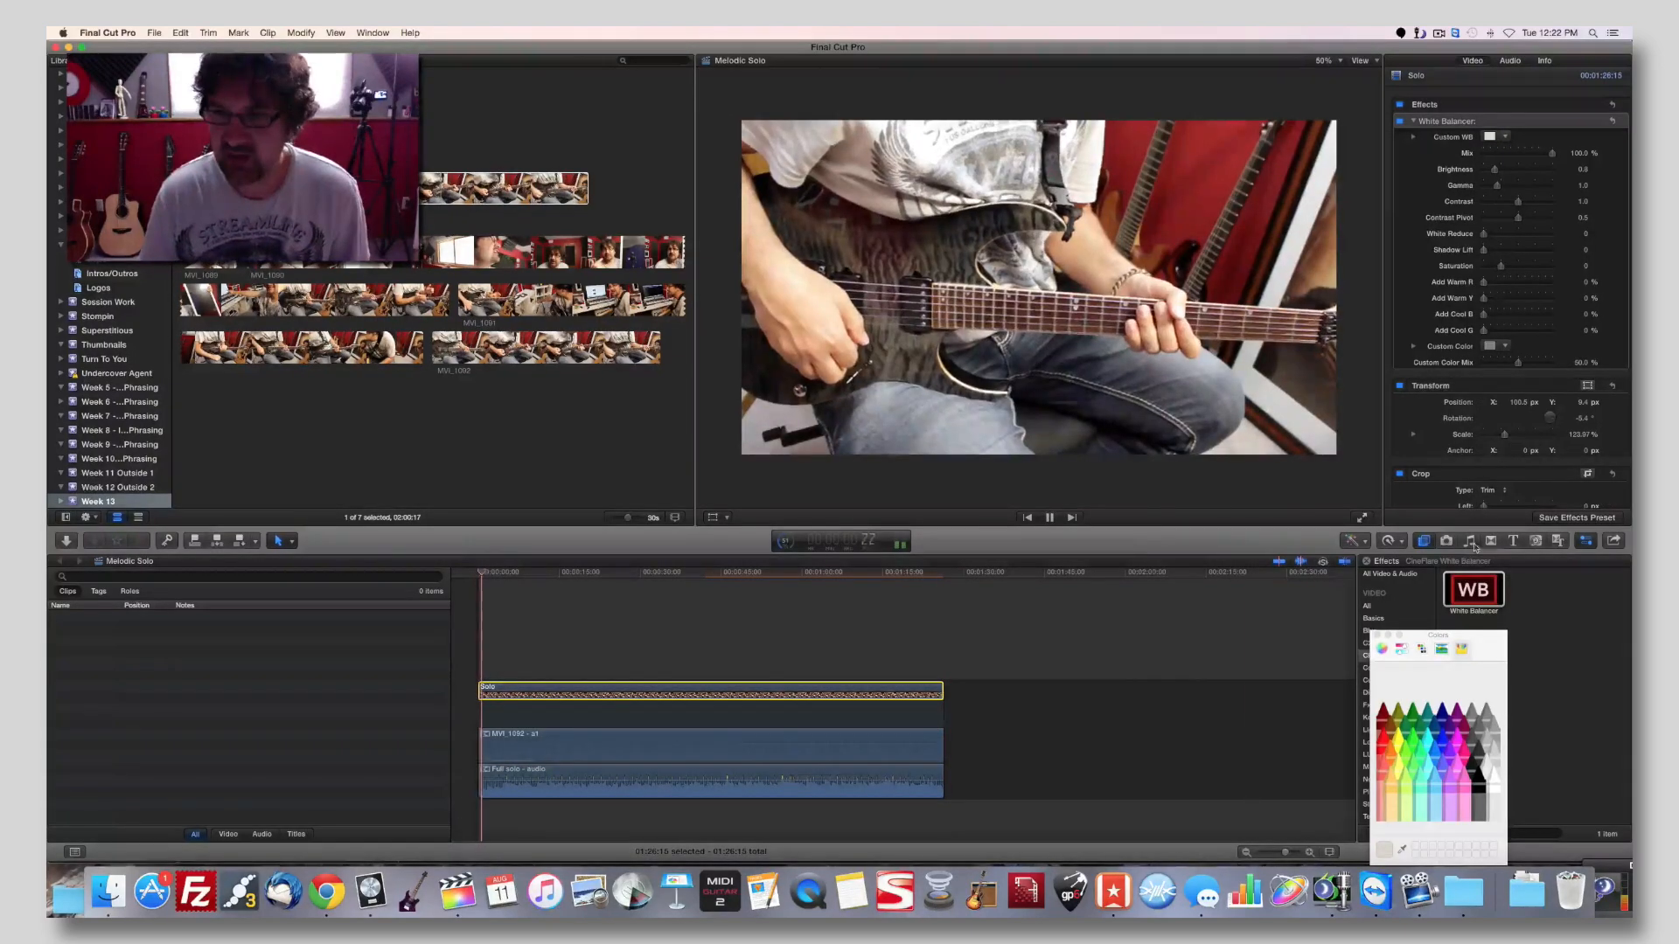
pyautogui.click(1491, 541)
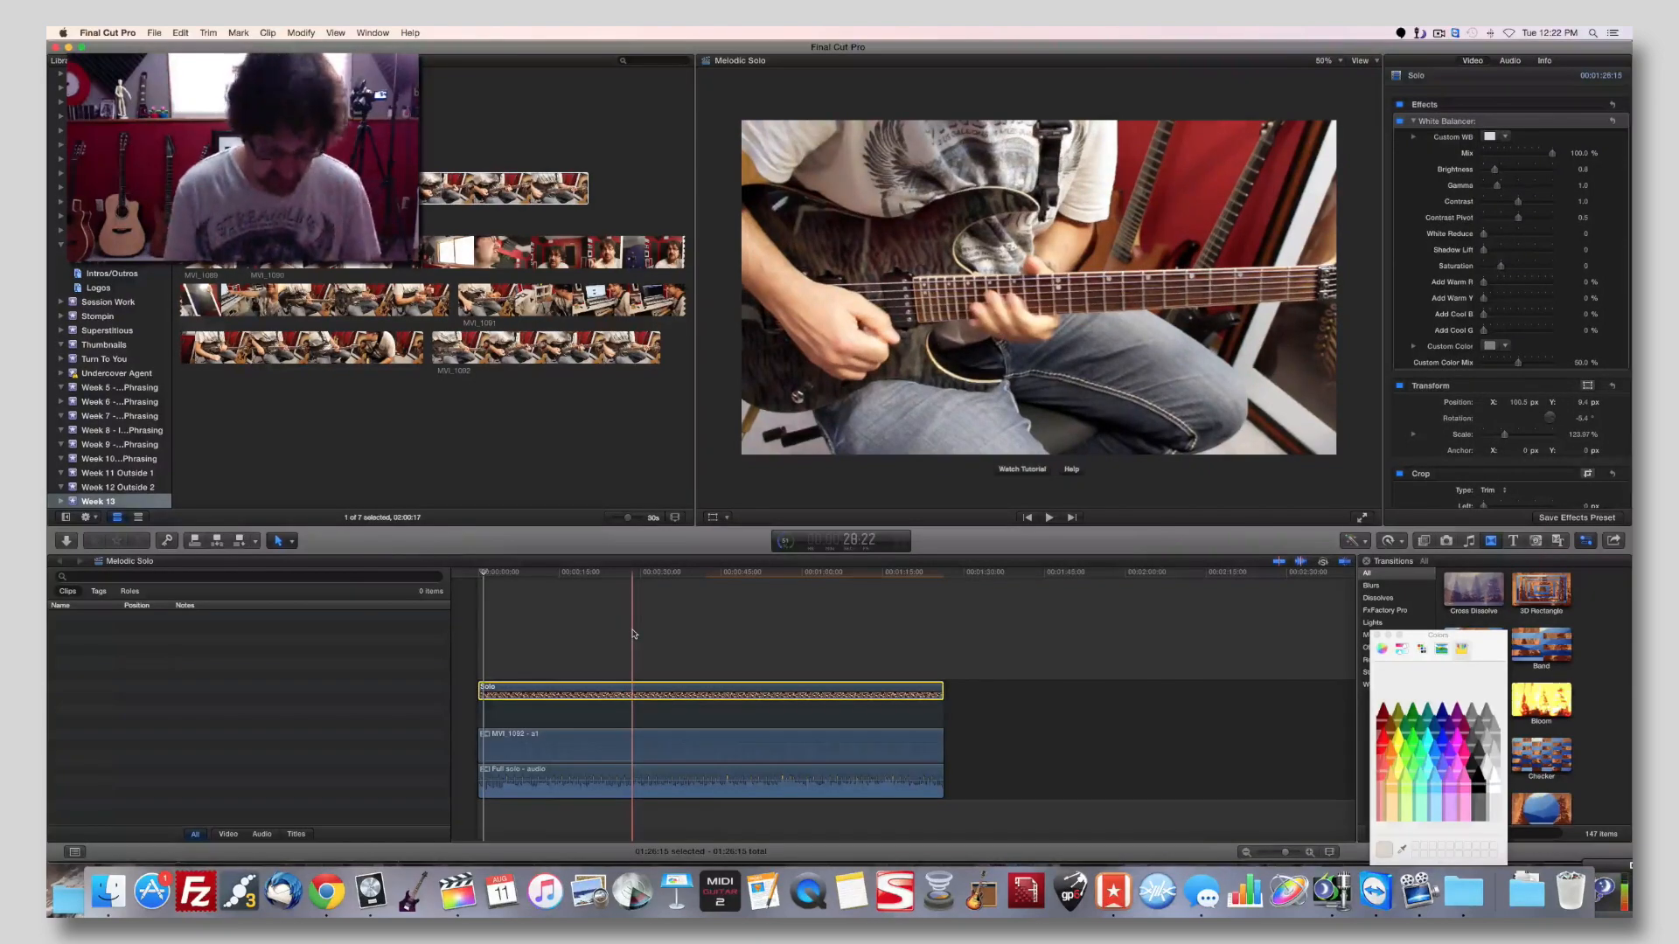
pyautogui.hotkey('ctrl', 'shift', 's')
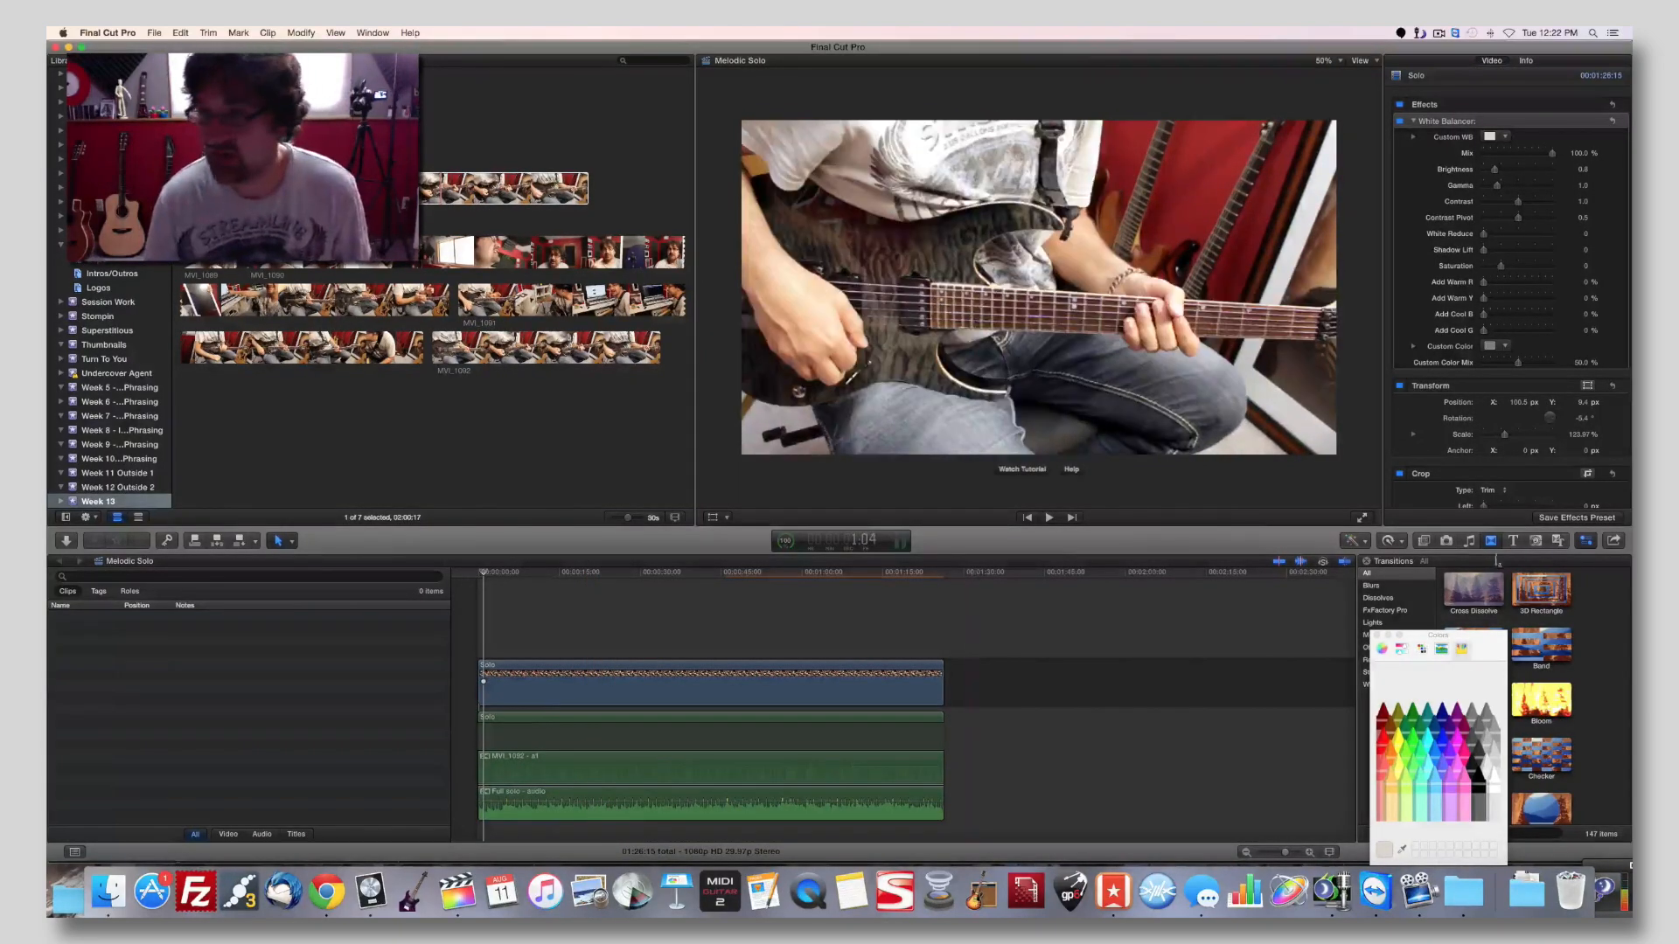
# Add a Cross Dissolve transition at the start of the Solo video clip.
pyautogui.click(1536, 540)
pyautogui.click(1492, 542)
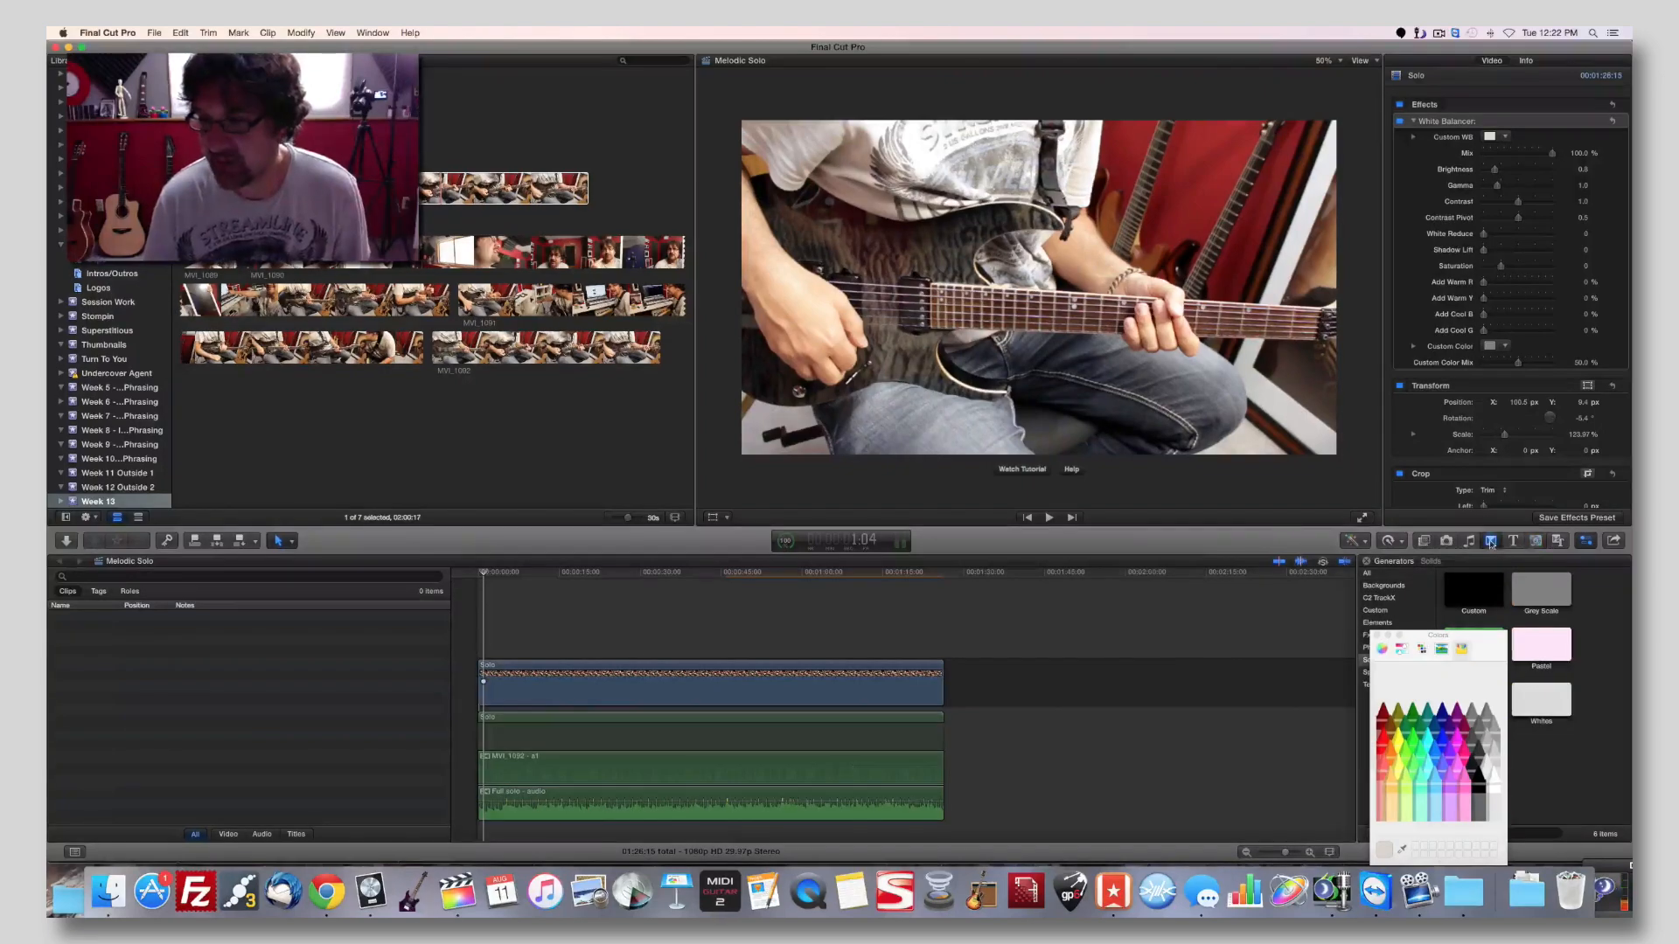
pyautogui.moveTo(1445, 596); pyautogui.dragTo(484, 688)
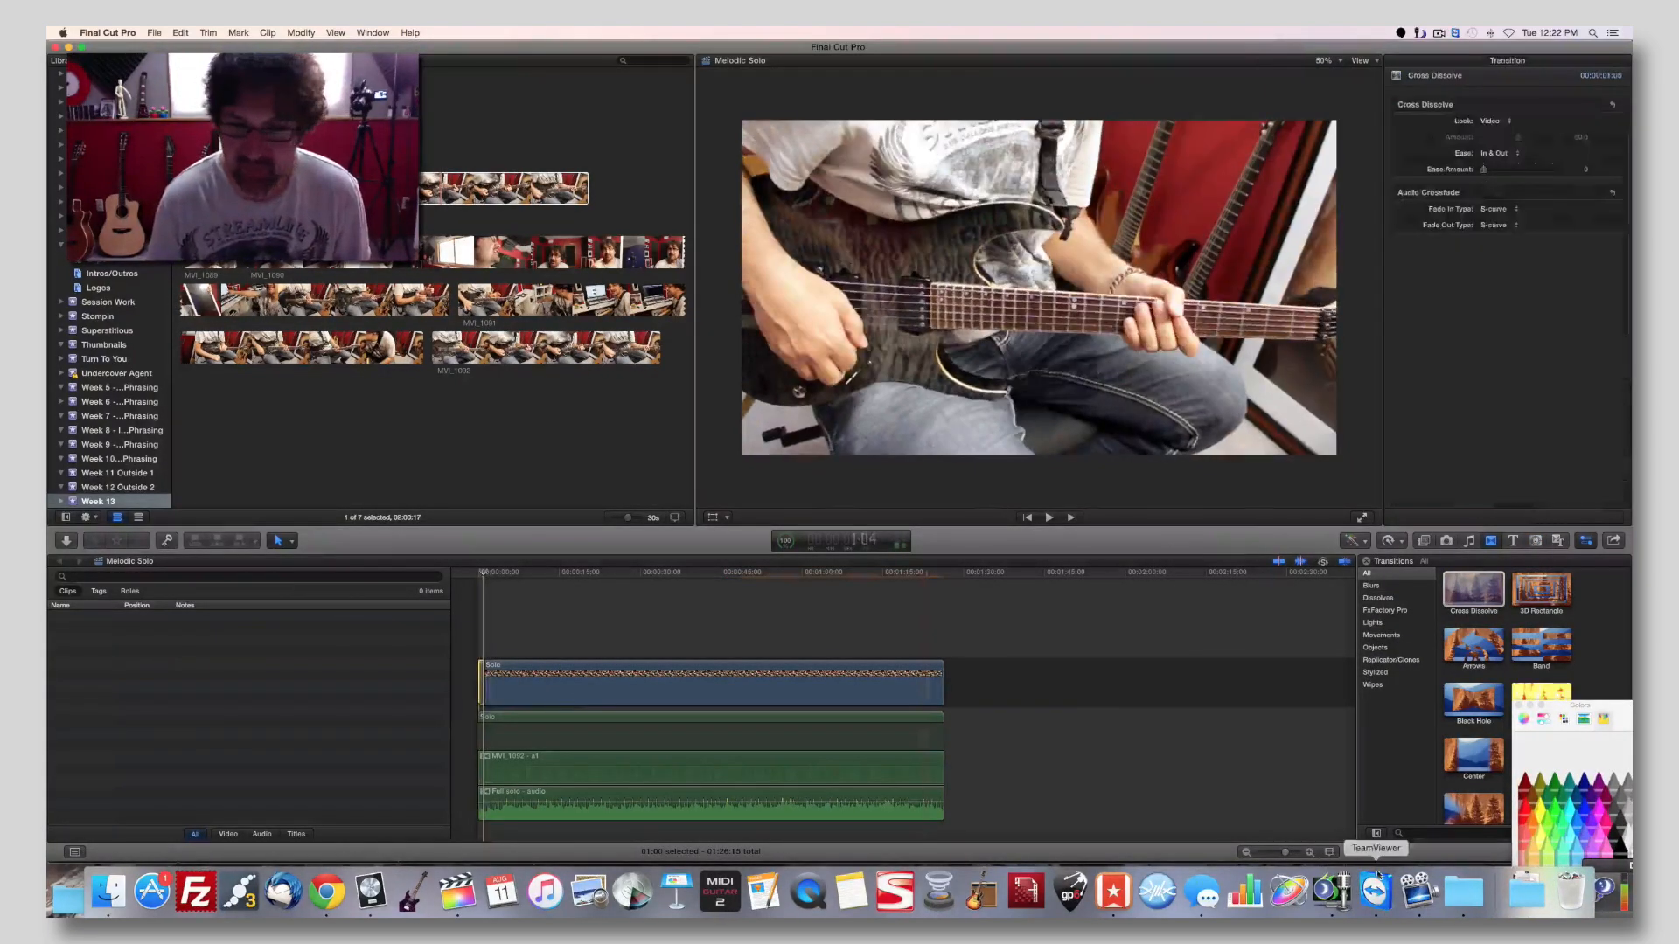
# Lengthen the opening Cross Dissolve to 1:27 and play the fade-in from the start of the project.
pyautogui.moveTo(1285, 851); pyautogui.dragTo(1295, 851)
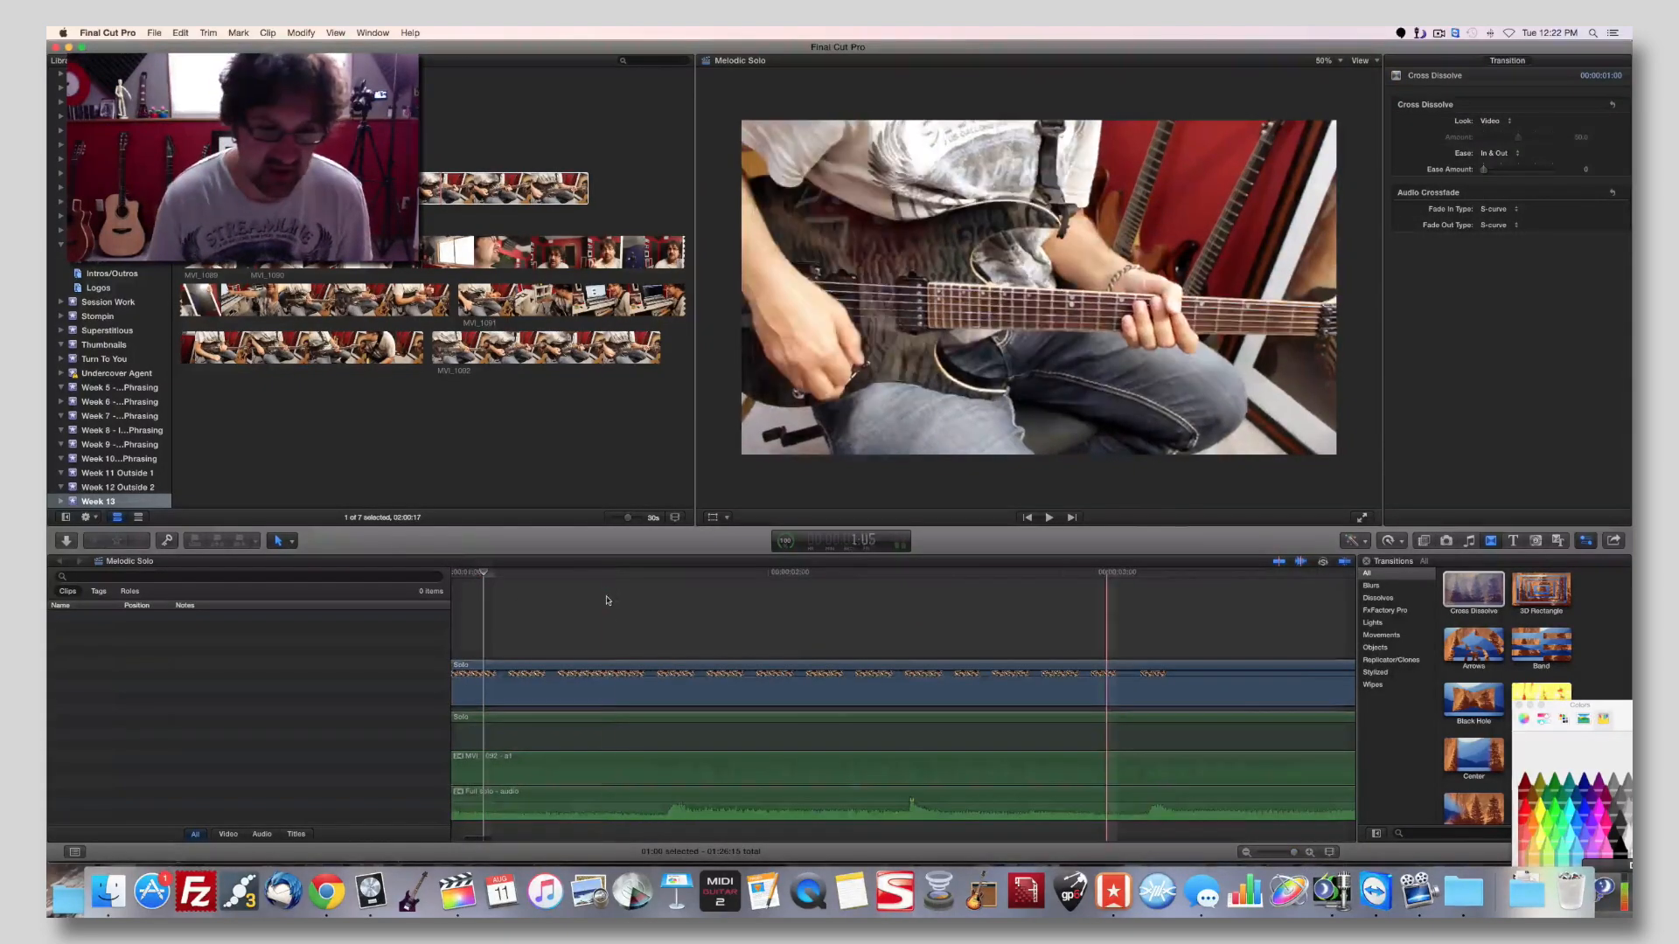
pyautogui.hscroll(-5, 647, 699)
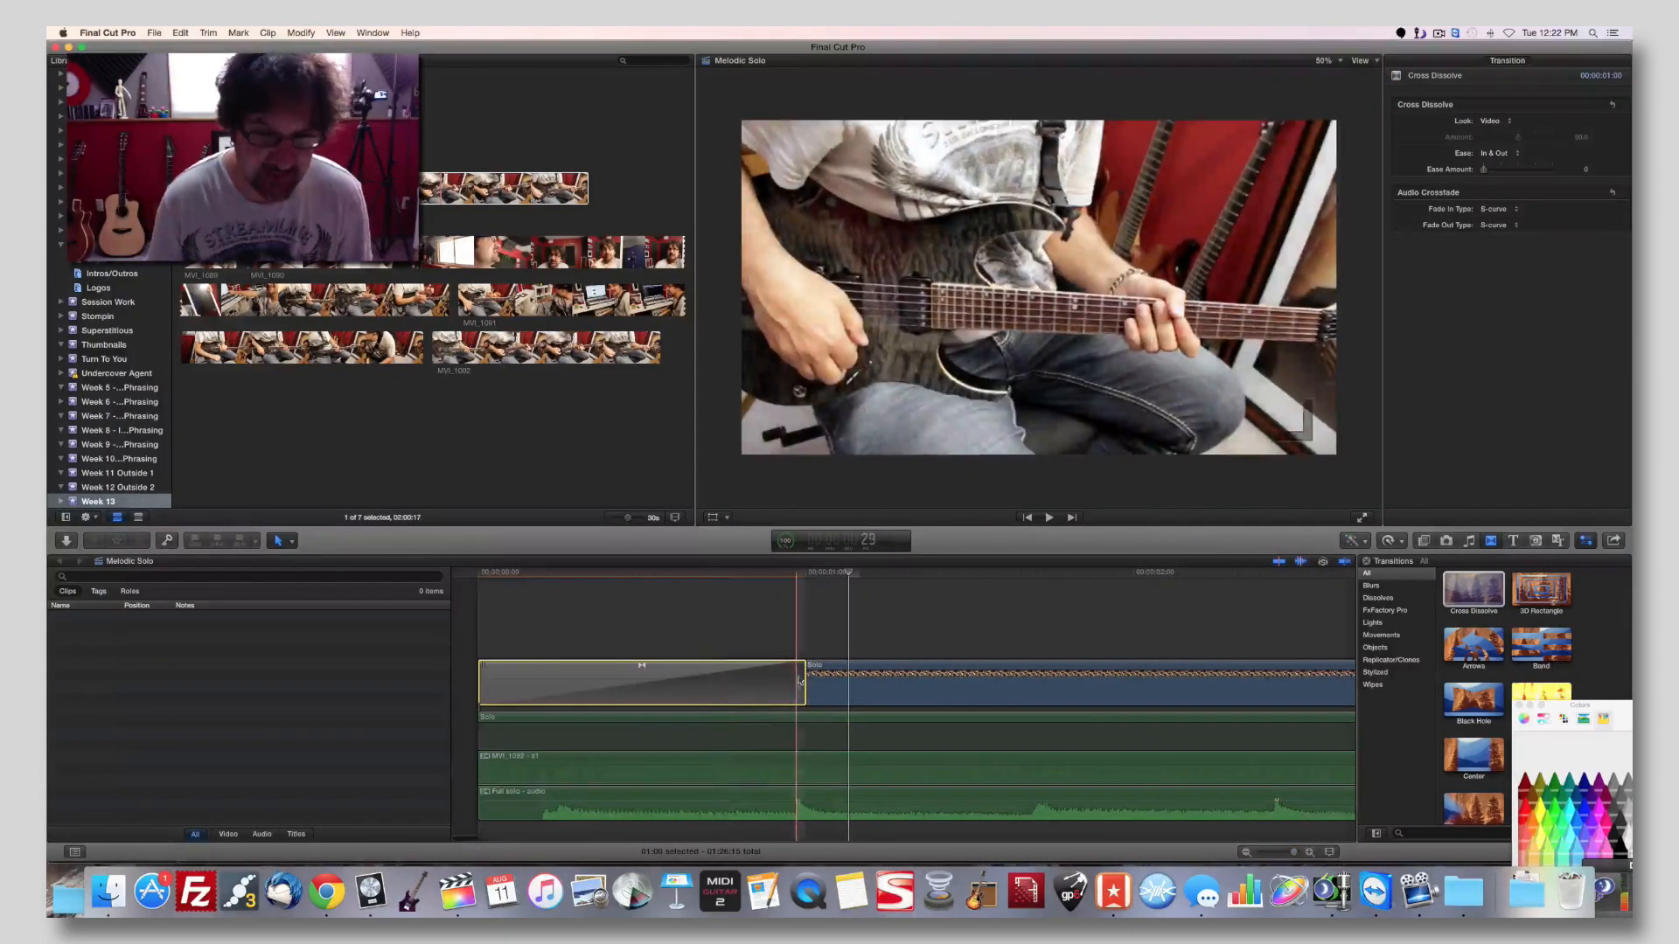
pyautogui.moveTo(800, 681); pyautogui.dragTo(1100, 680)
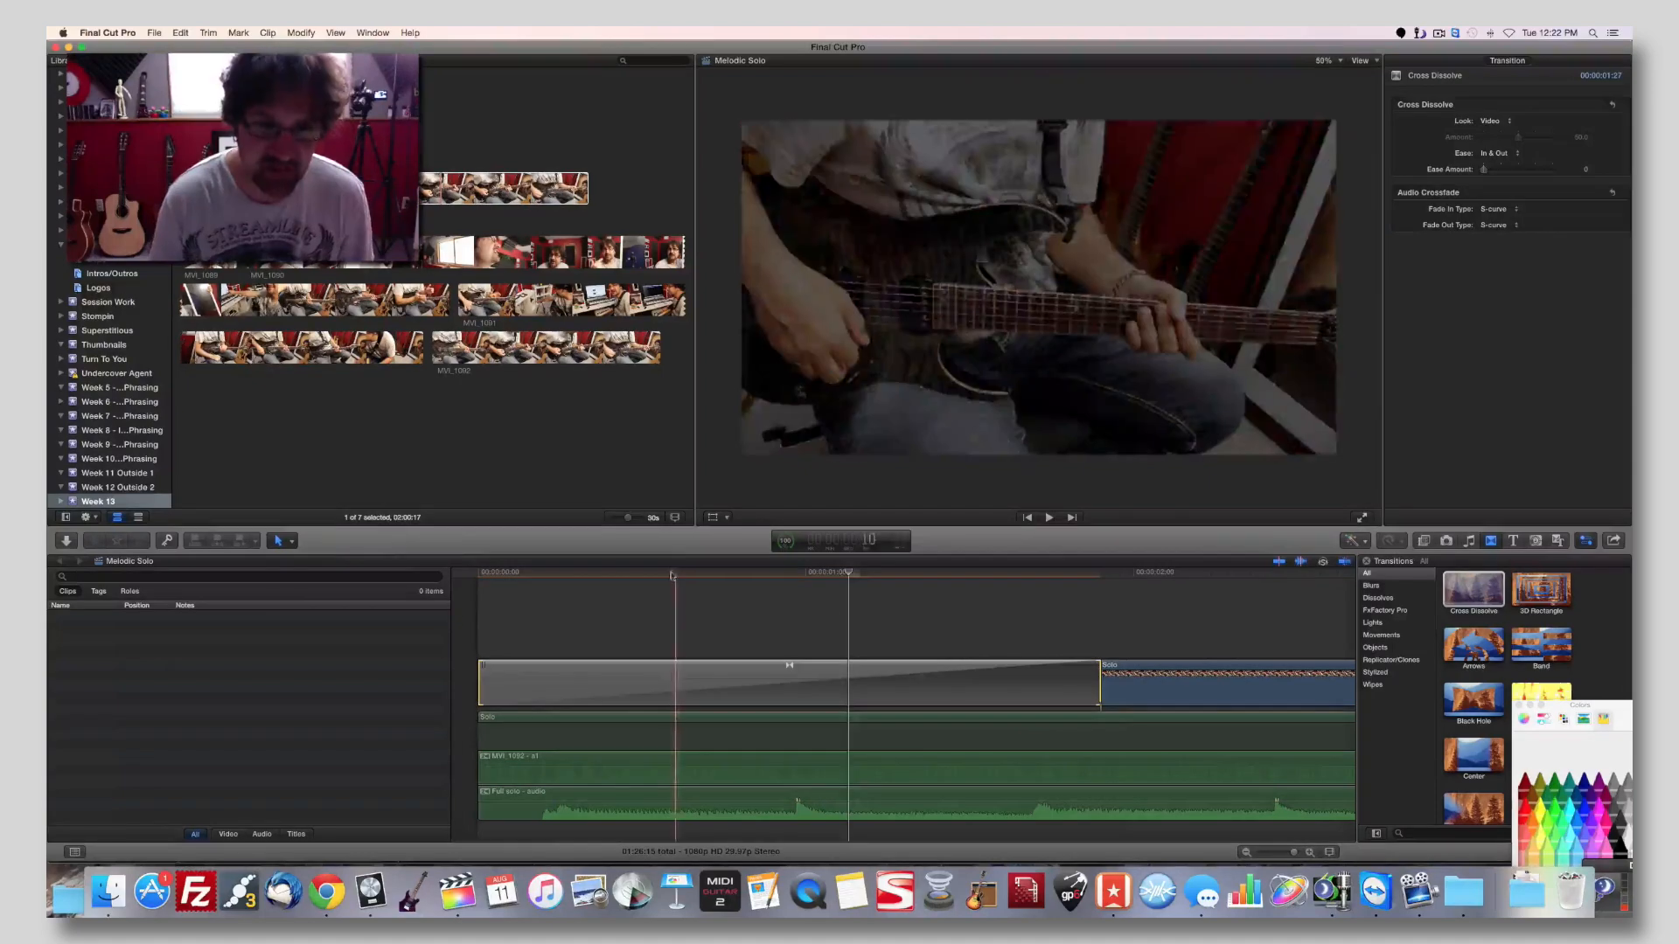
pyautogui.press('Home')
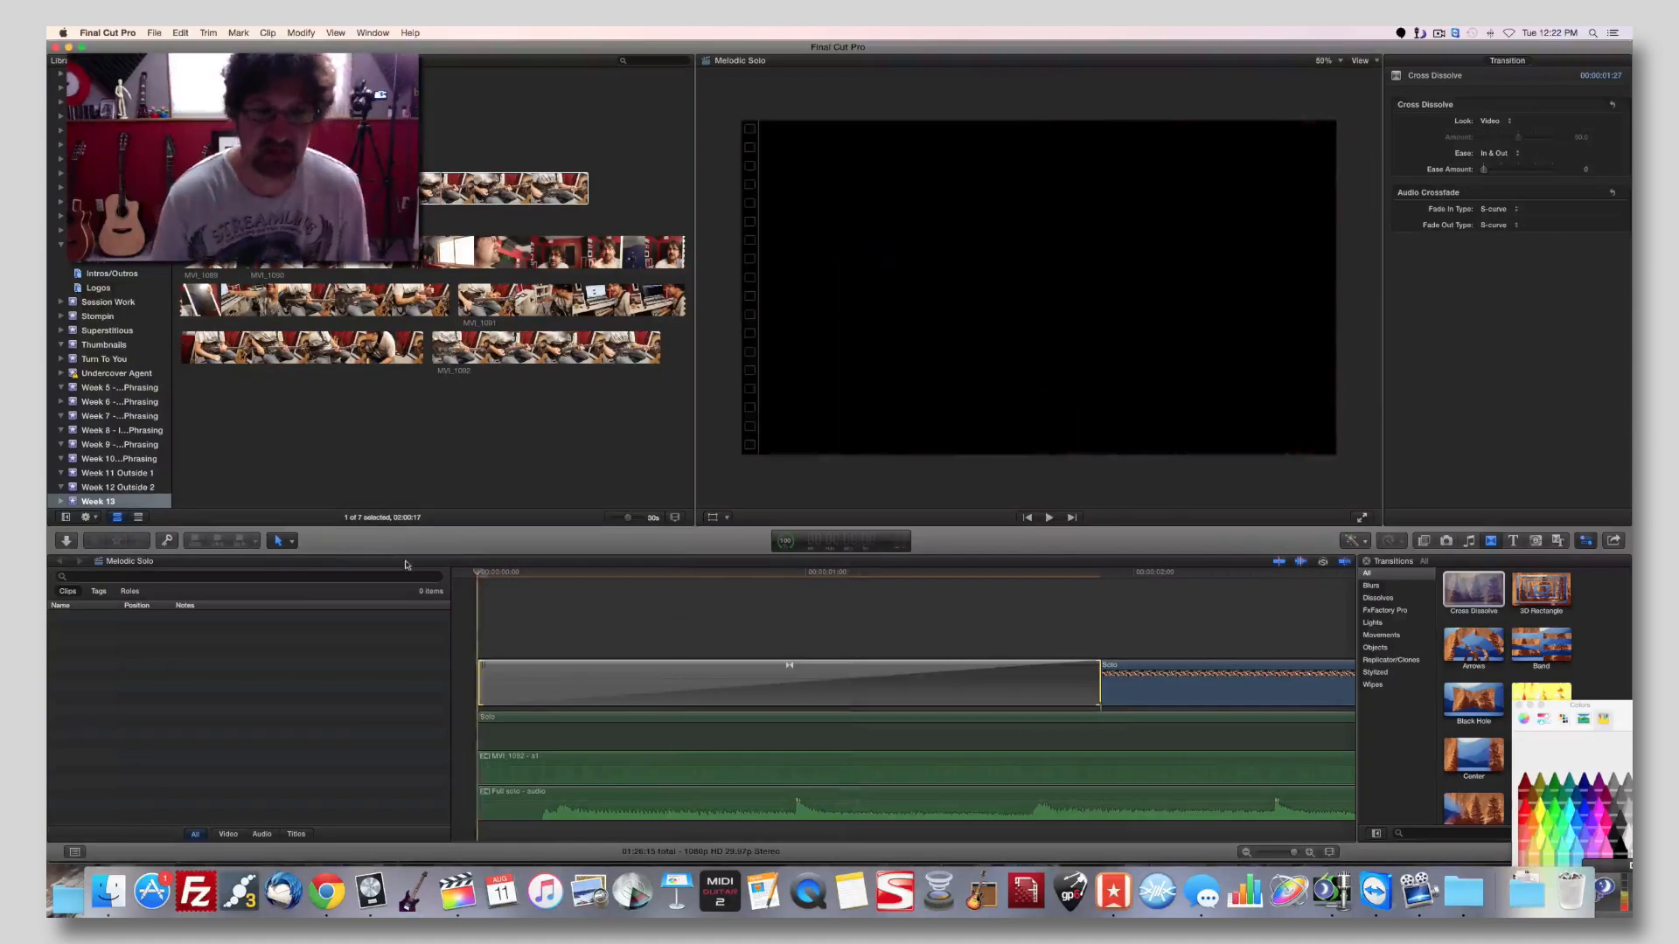
pyautogui.press('space')
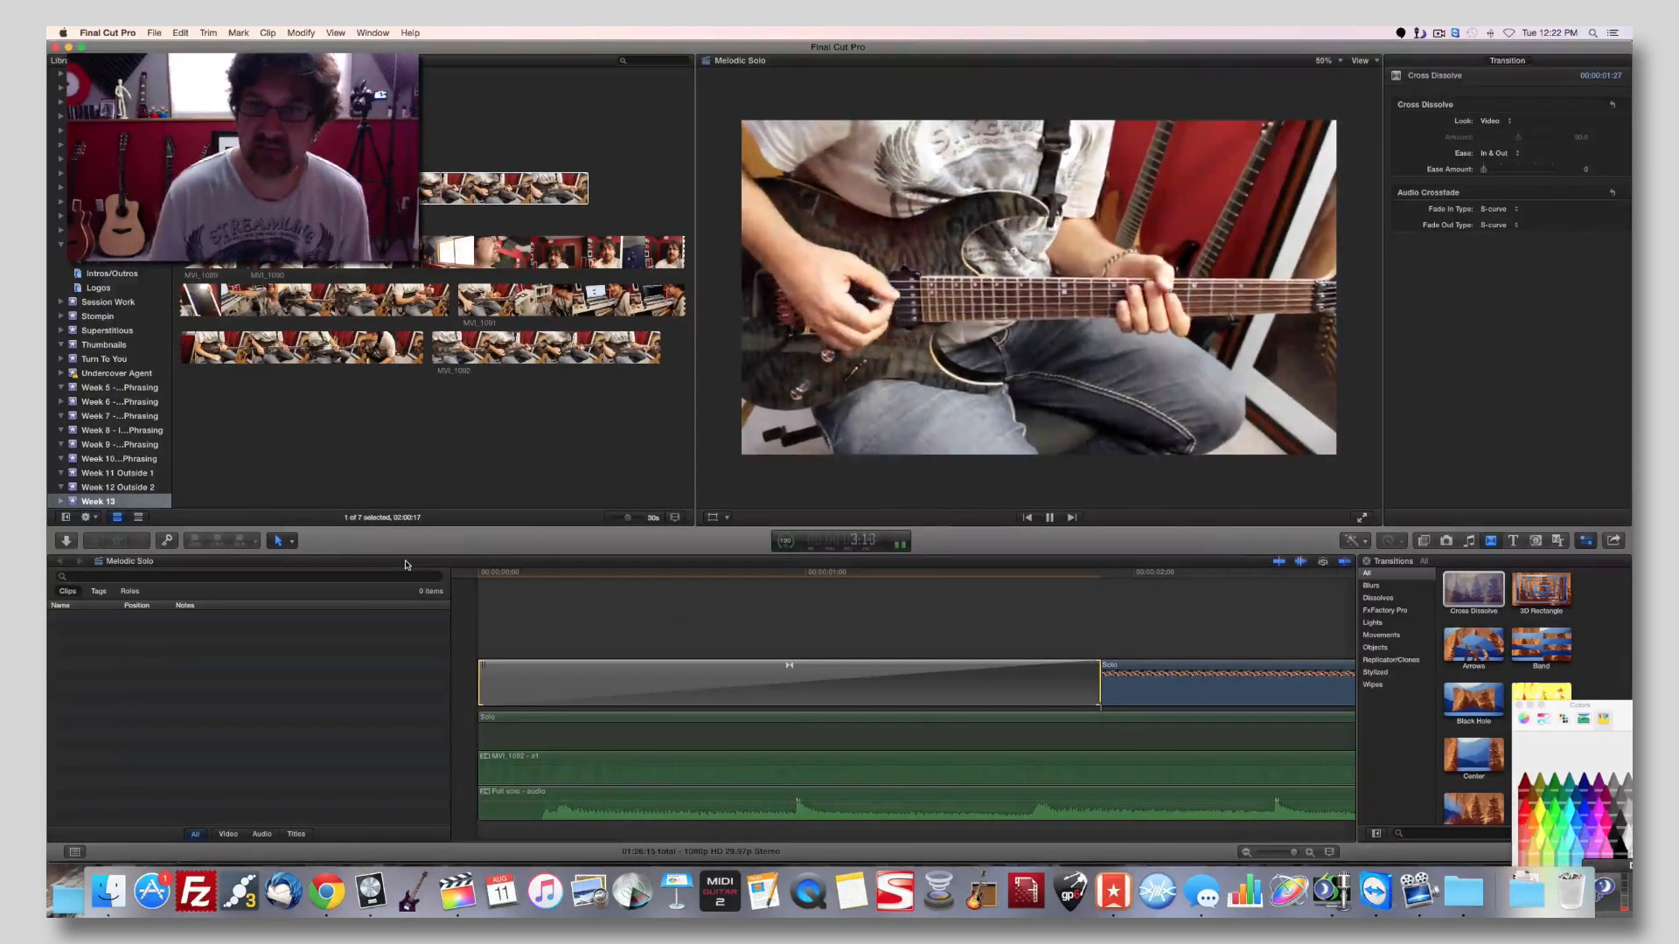
pyautogui.press('space')
# Add a Cross Dissolve transition at the end of the Solo video clip and play the fade-out.
pyautogui.click(638, 584)
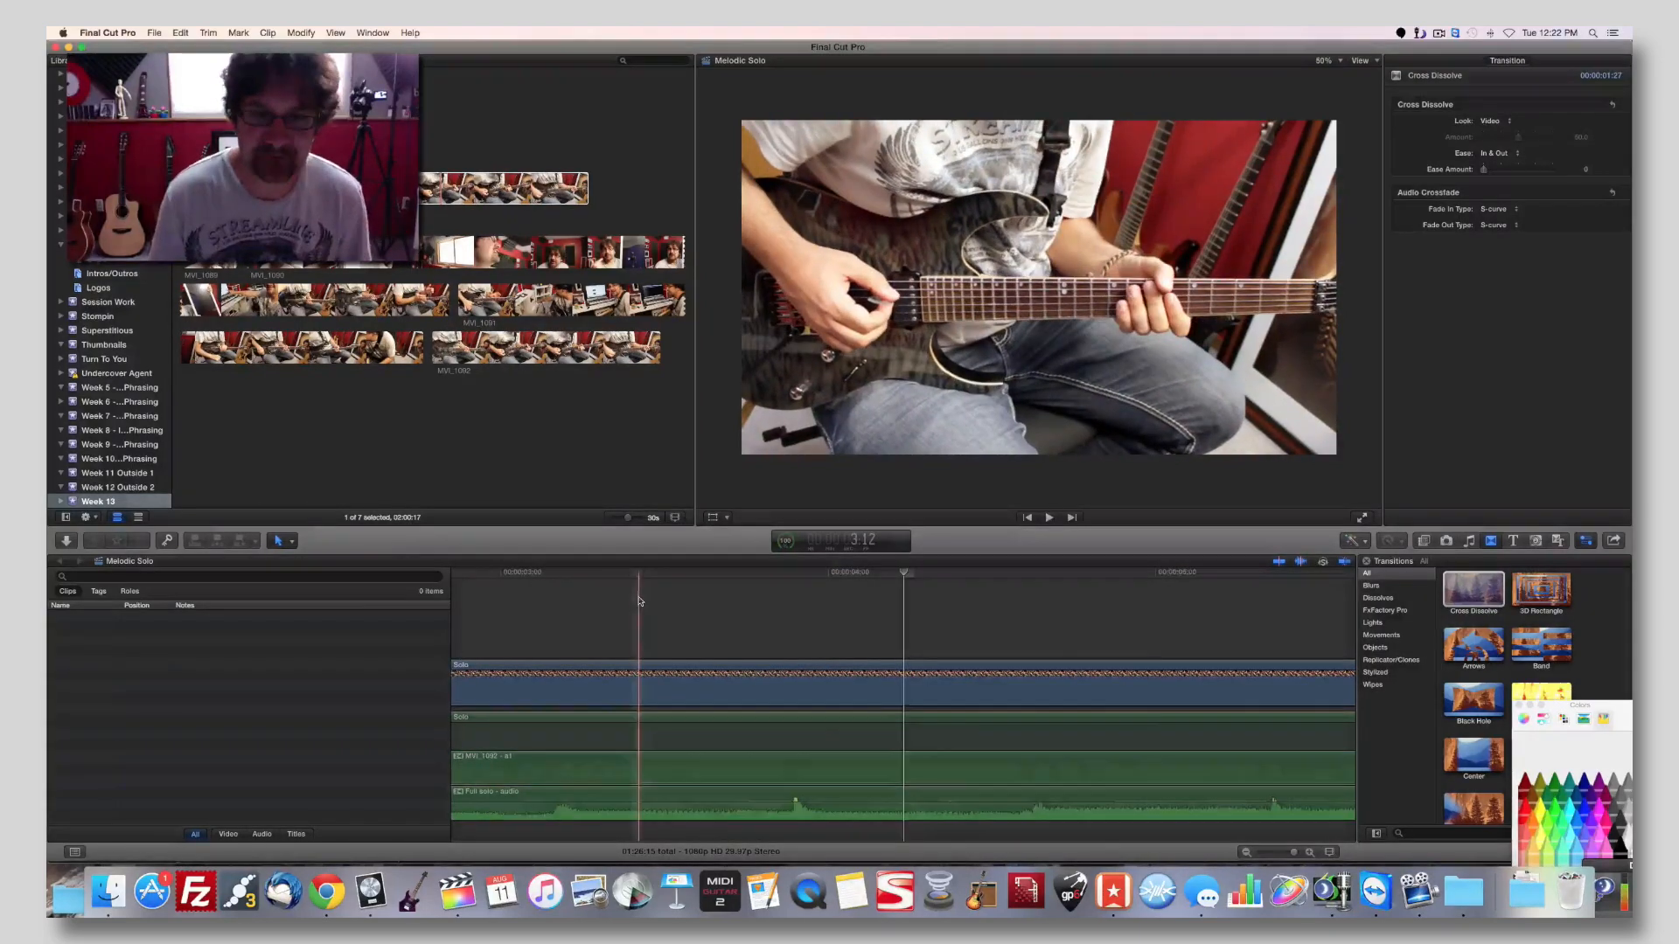
pyautogui.hotkey('shift', 'z')
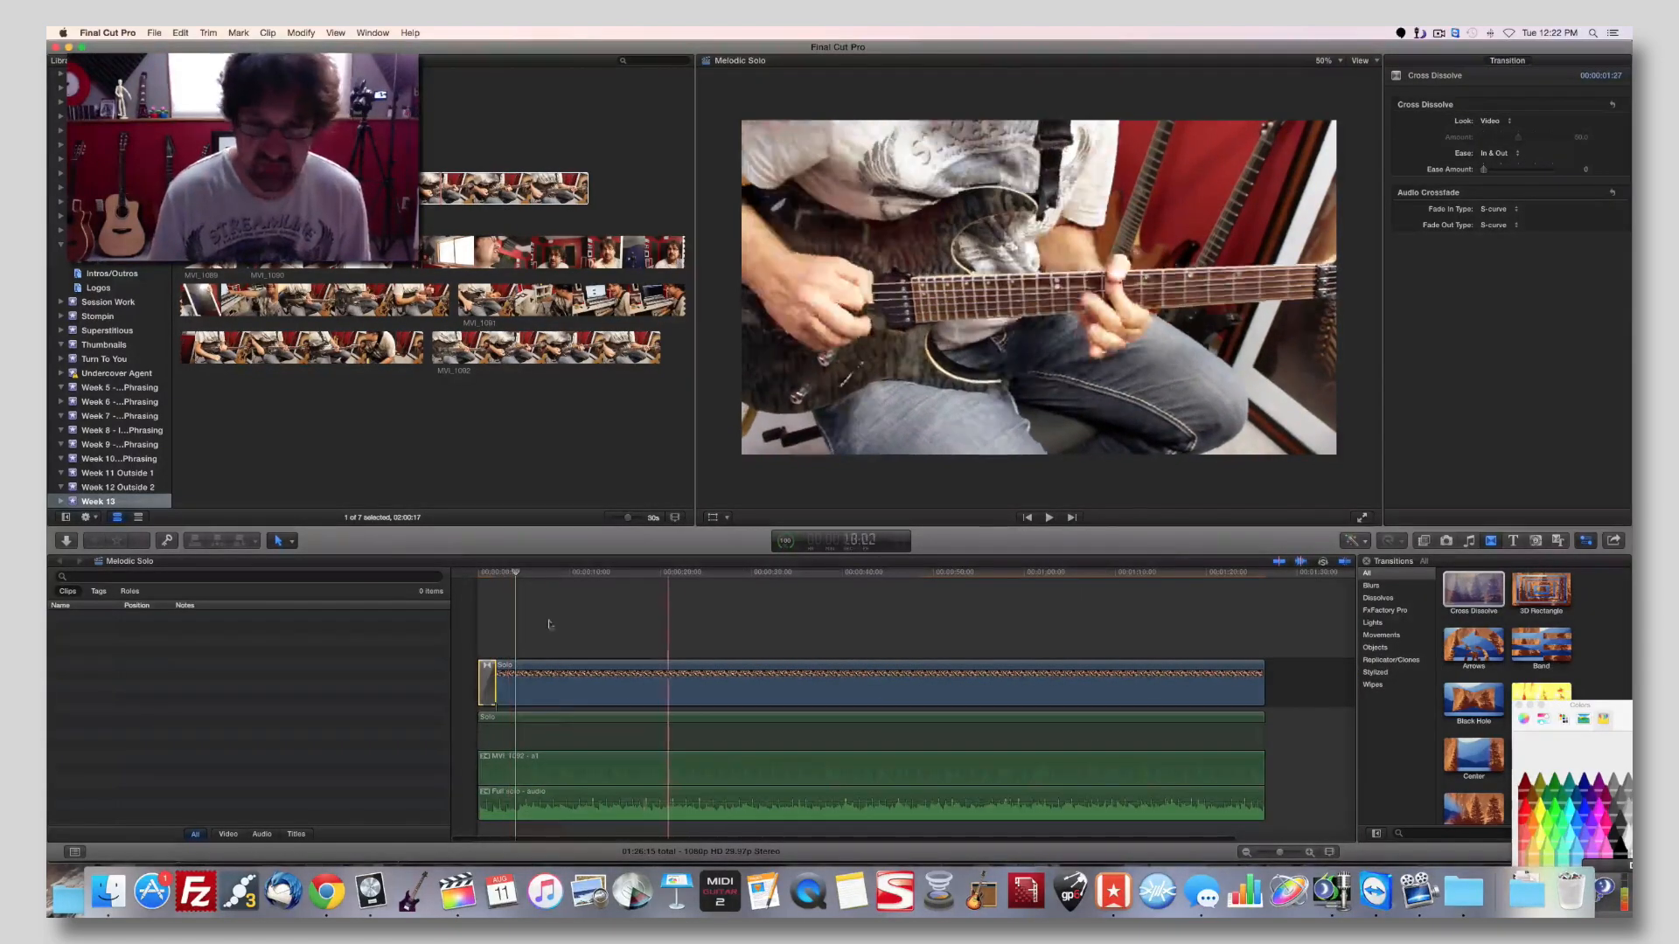
pyautogui.click(1249, 581)
pyautogui.moveTo(1474, 590); pyautogui.dragTo(1260, 682)
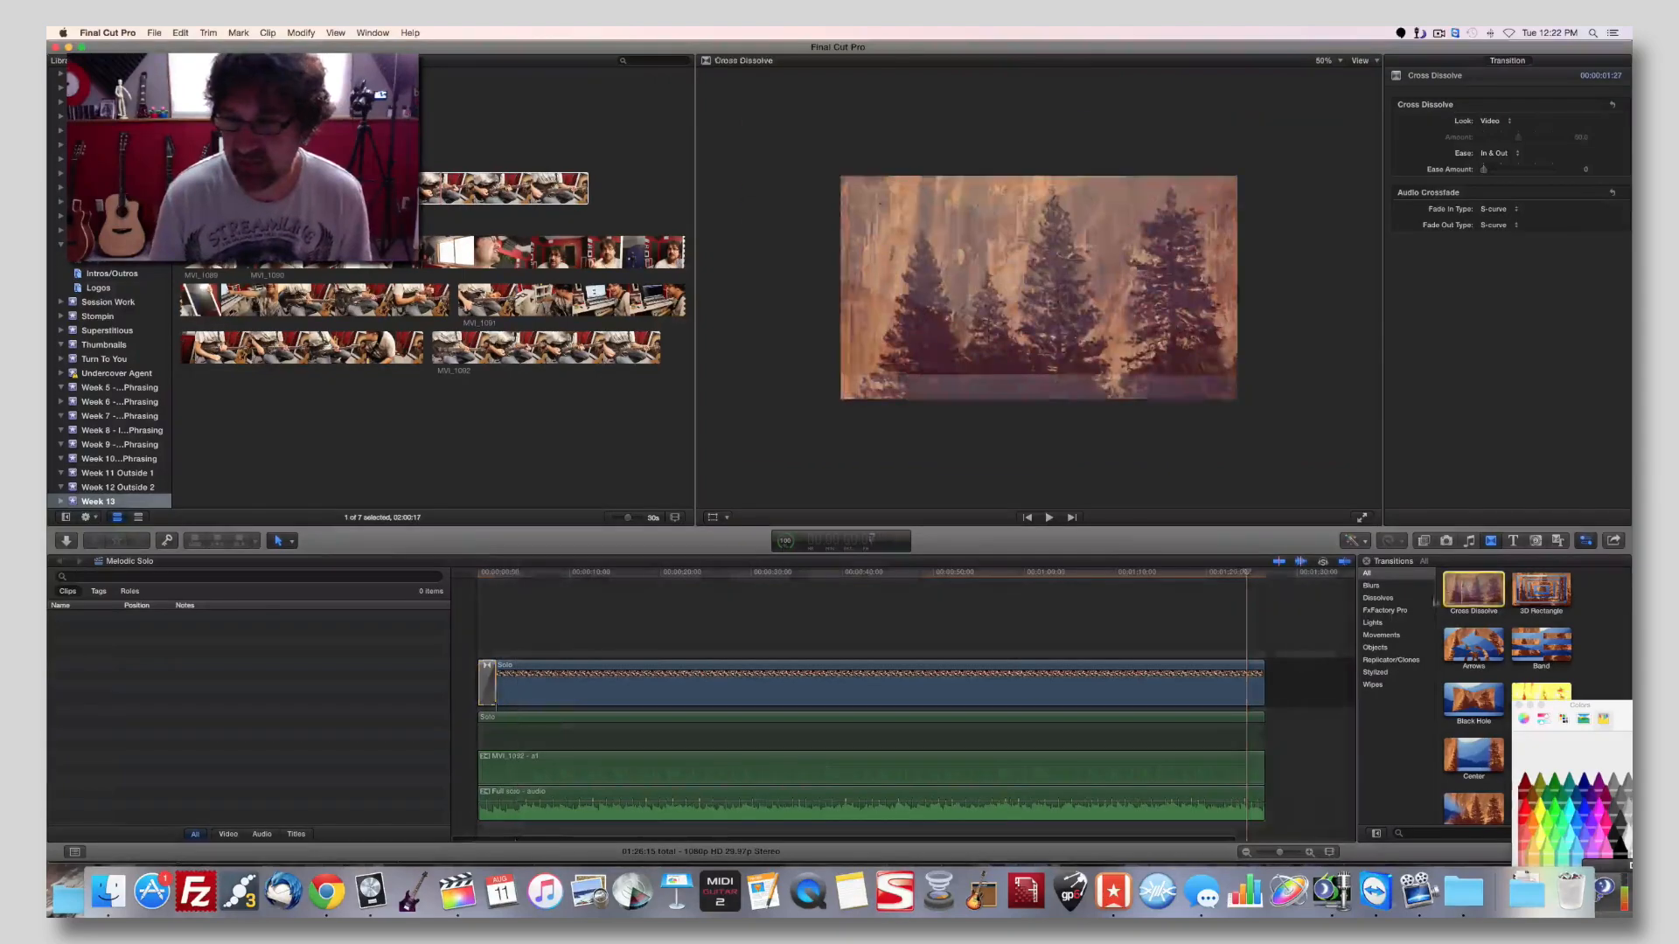
pyautogui.press('space')
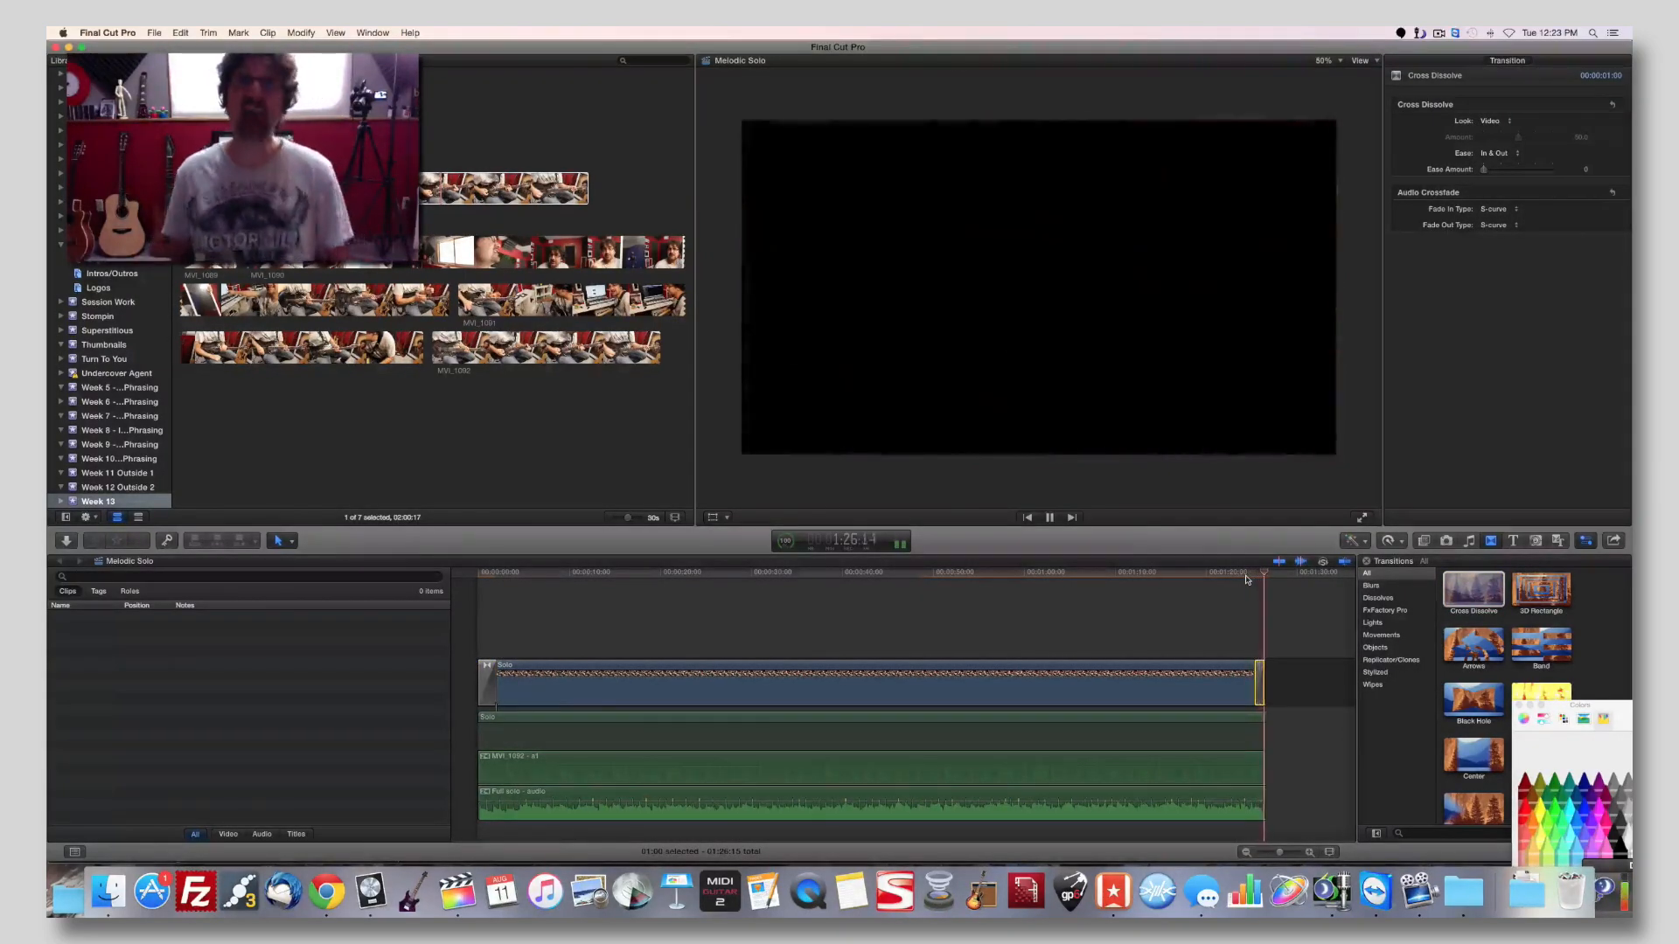
pyautogui.press('space')
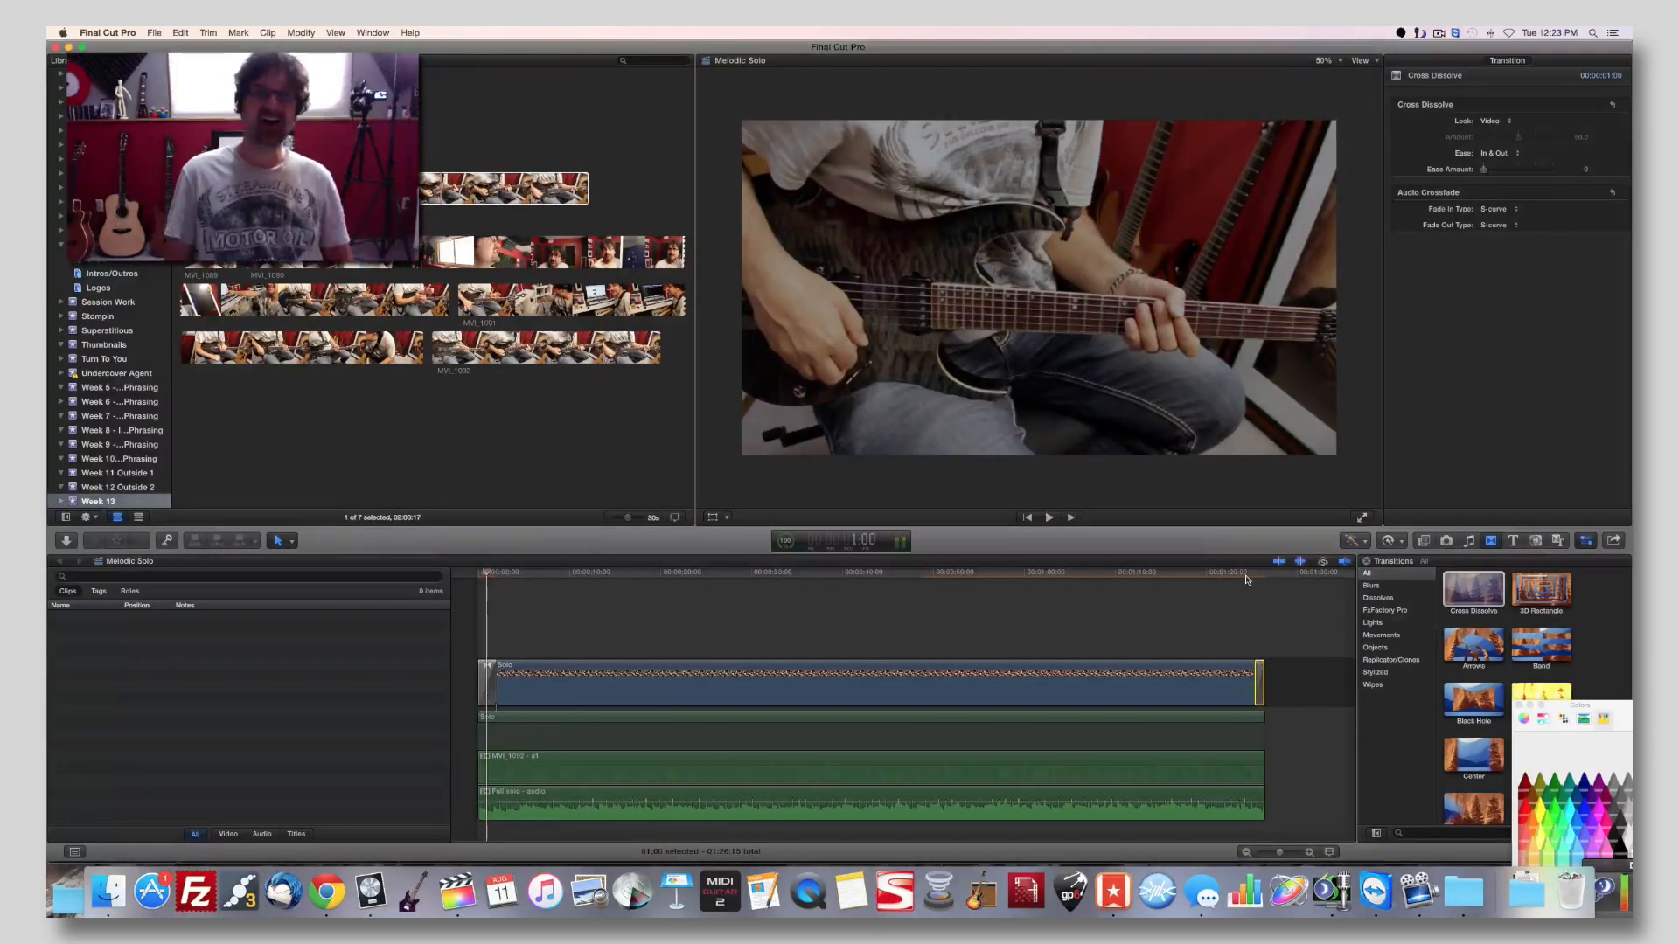